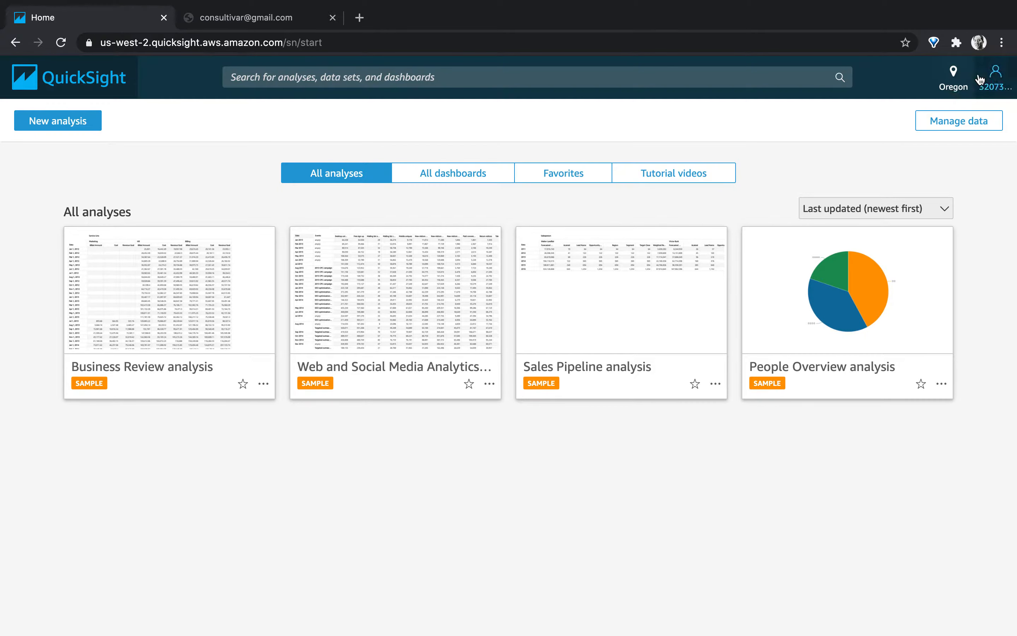
- Review the user management page in the QuickSight account administration, and return to the home page
{"action": "left_click", "coordinate": [992, 82]}
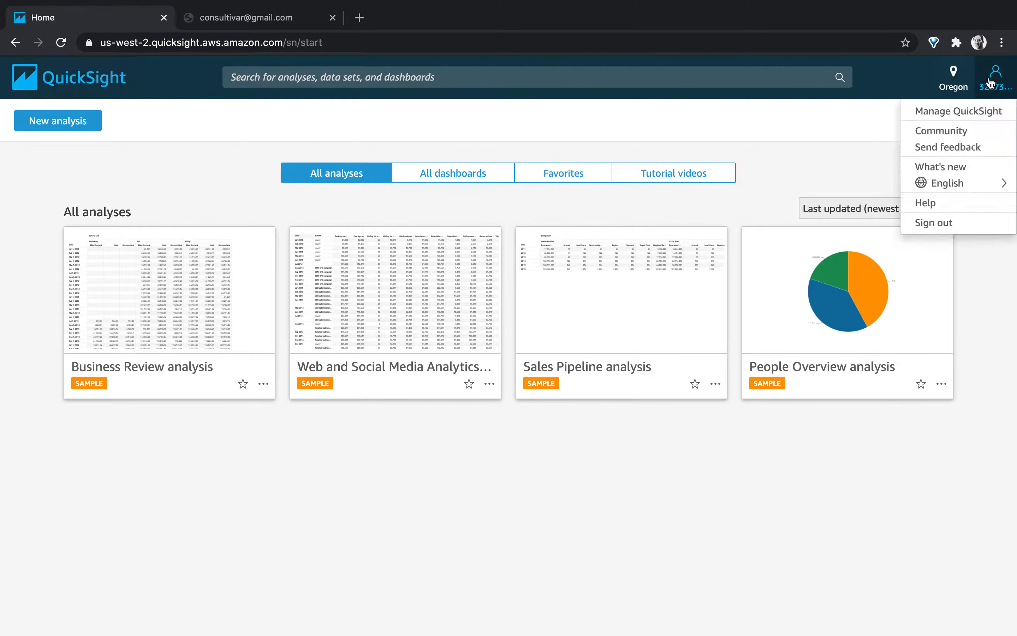
{"action": "left_click", "coordinate": [992, 112]}
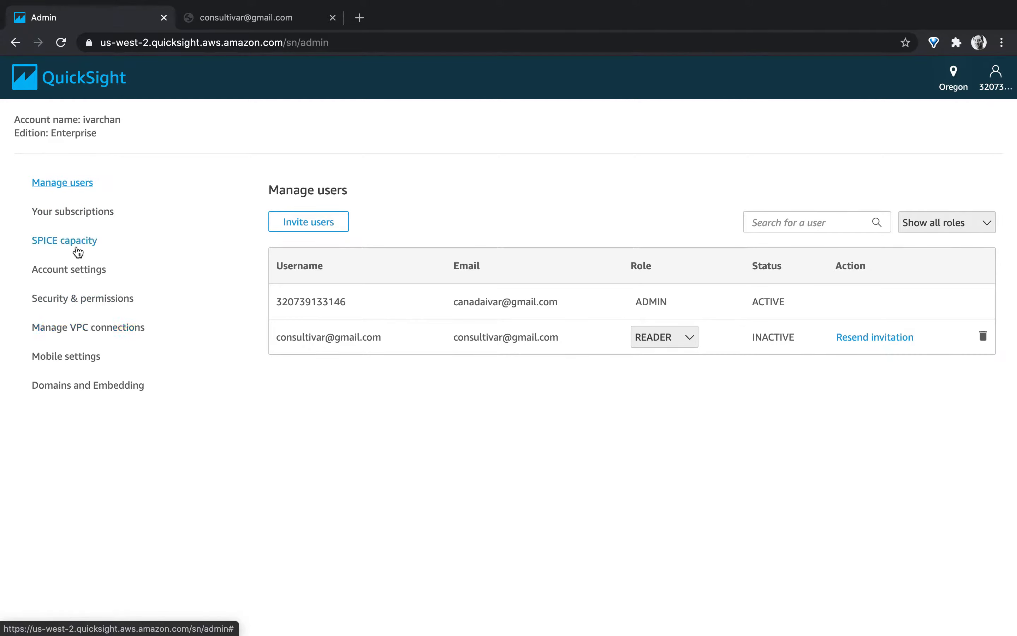
{"action": "left_click", "coordinate": [16, 43]}
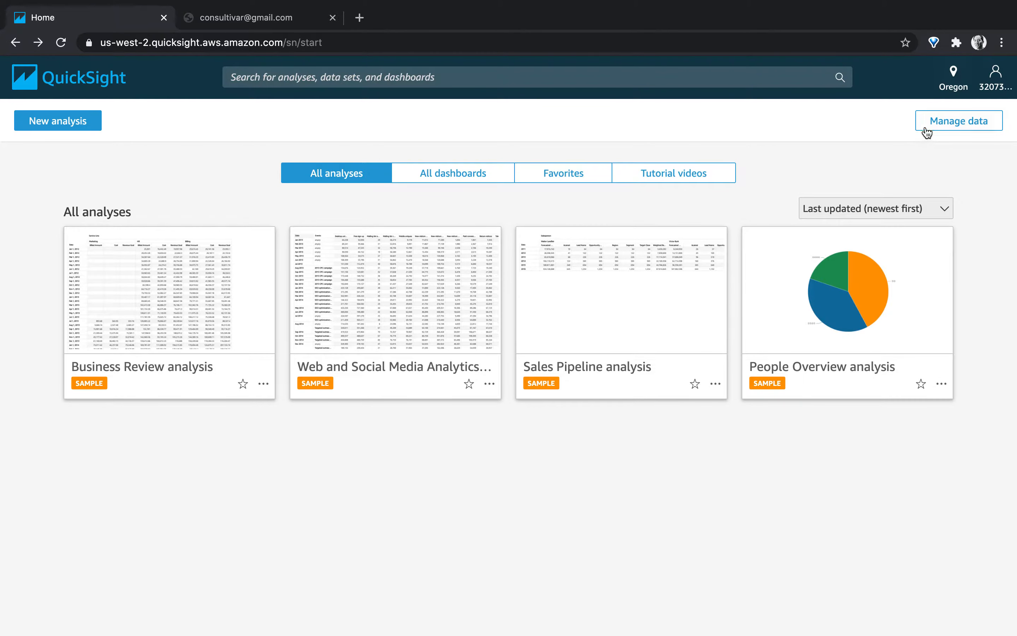
- Open the data sets page and look through the source types available for a new data set
{"action": "left_click", "coordinate": [925, 128]}
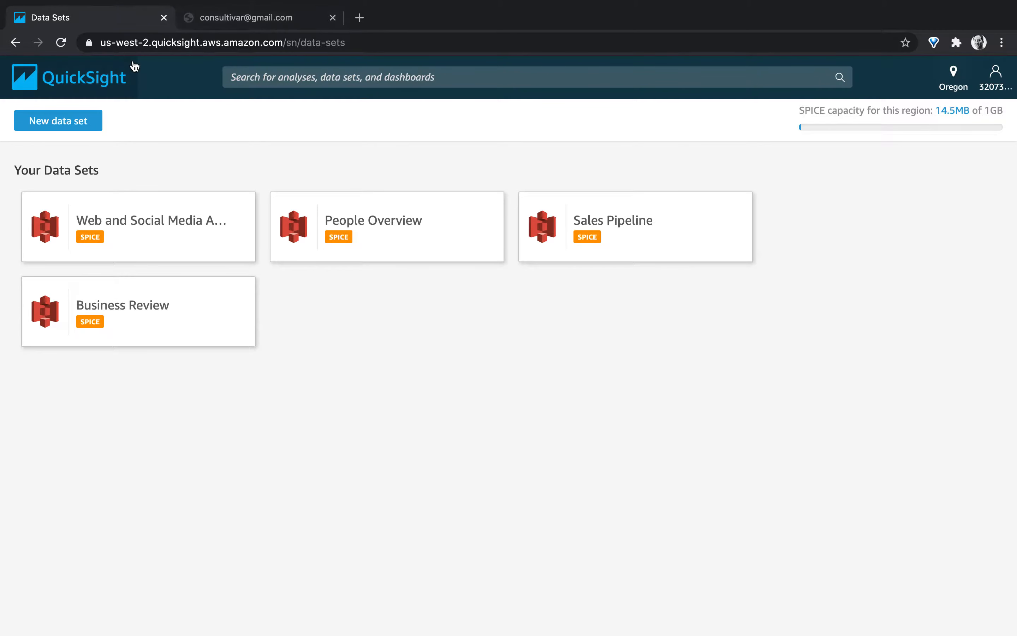
{"action": "left_click", "coordinate": [91, 119]}
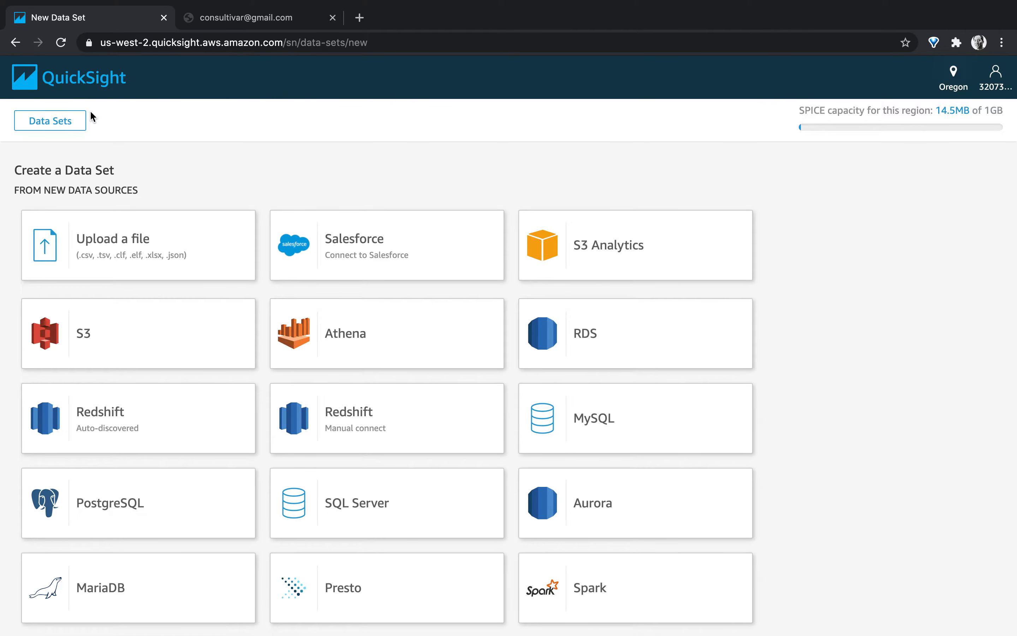
{"action": "scroll", "coordinate": [759, 541], "scroll_direction": "down", "scroll_amount": 7}
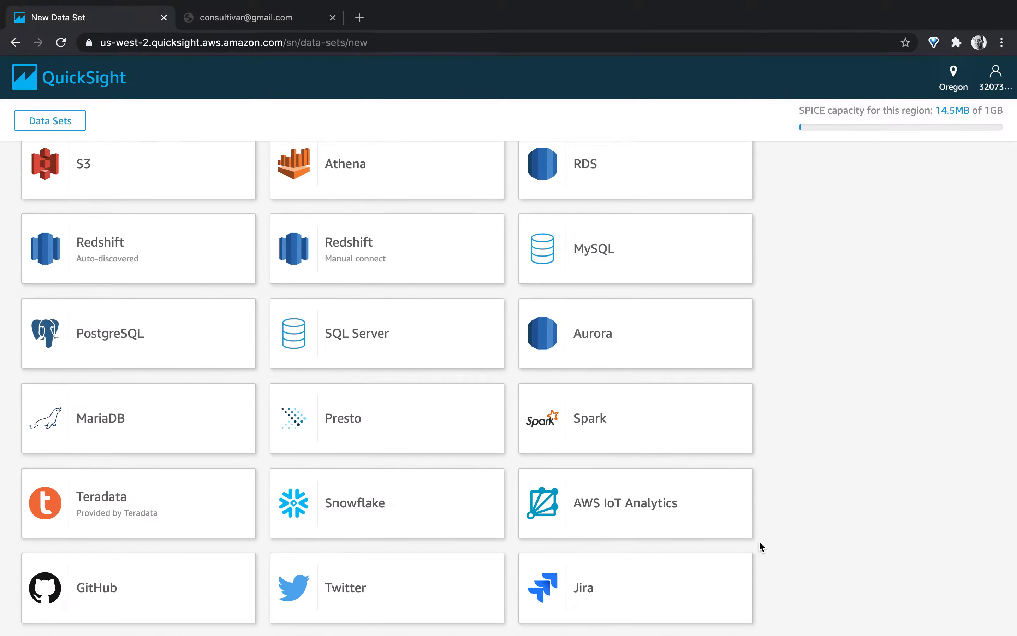
{"action": "scroll", "coordinate": [758, 540], "scroll_direction": "down", "scroll_amount": 4}
{"action": "scroll", "coordinate": [759, 540], "scroll_direction": "up", "scroll_amount": 11}
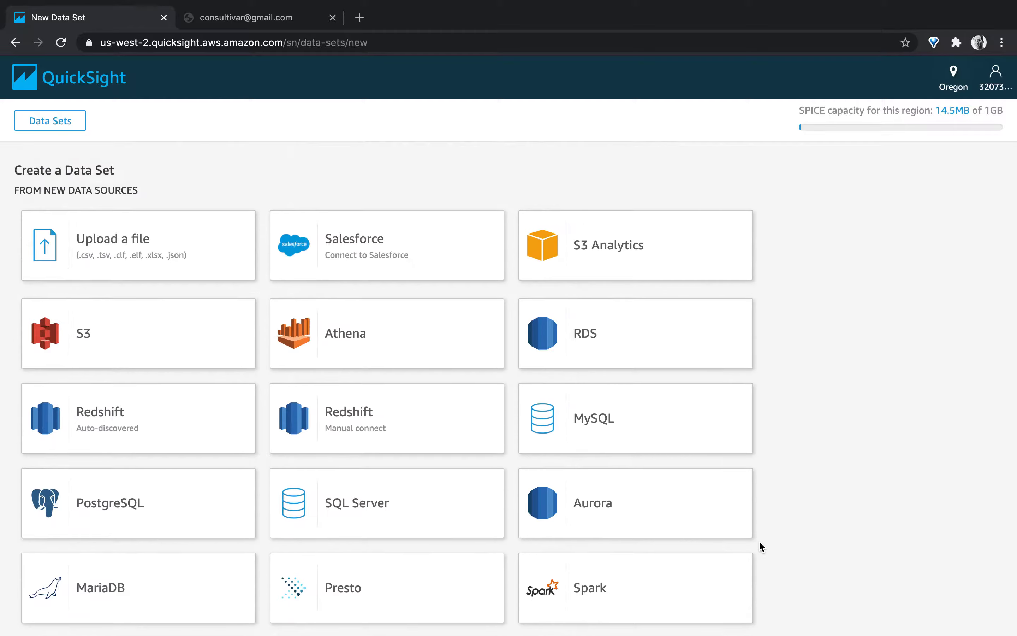
{"action": "left_click", "coordinate": [17, 46]}
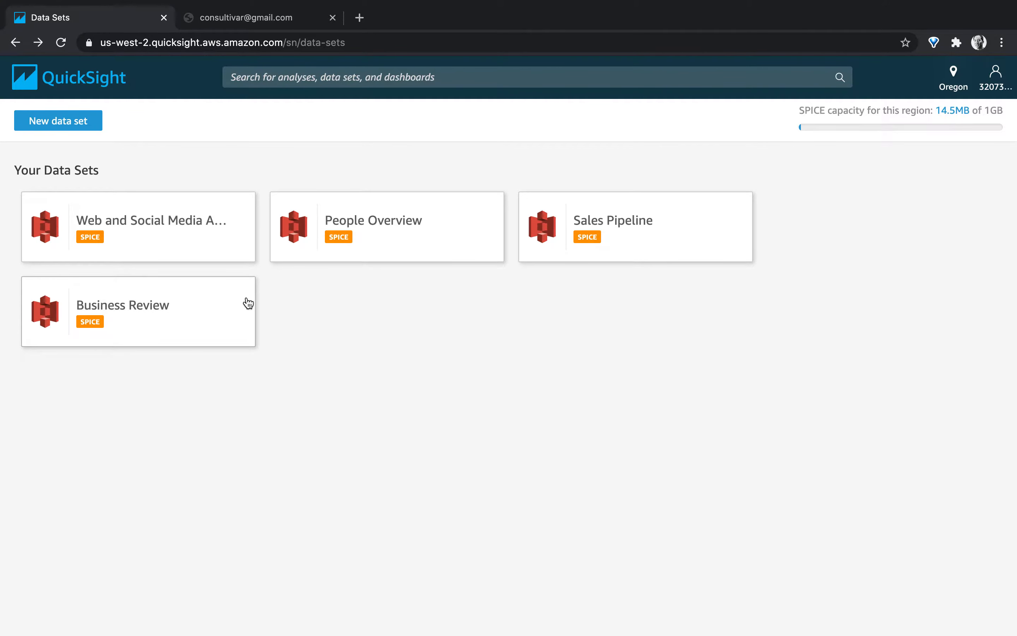
- Duplicate the Business Review data set under the name Business Review 2
{"action": "left_click", "coordinate": [212, 311]}
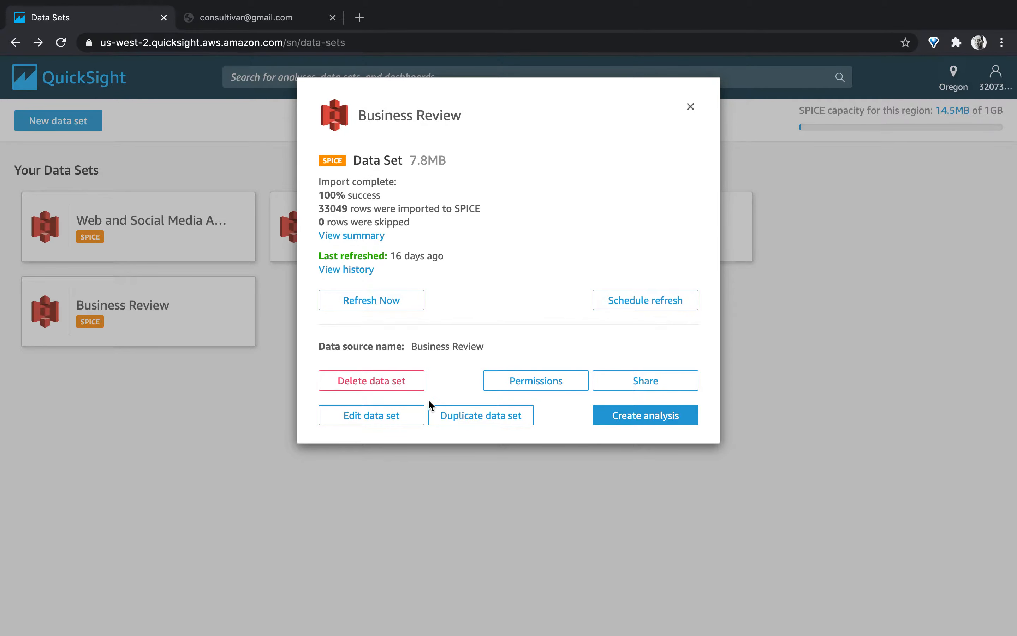
{"action": "left_click", "coordinate": [470, 420]}
{"action": "left_click", "coordinate": [416, 166]}
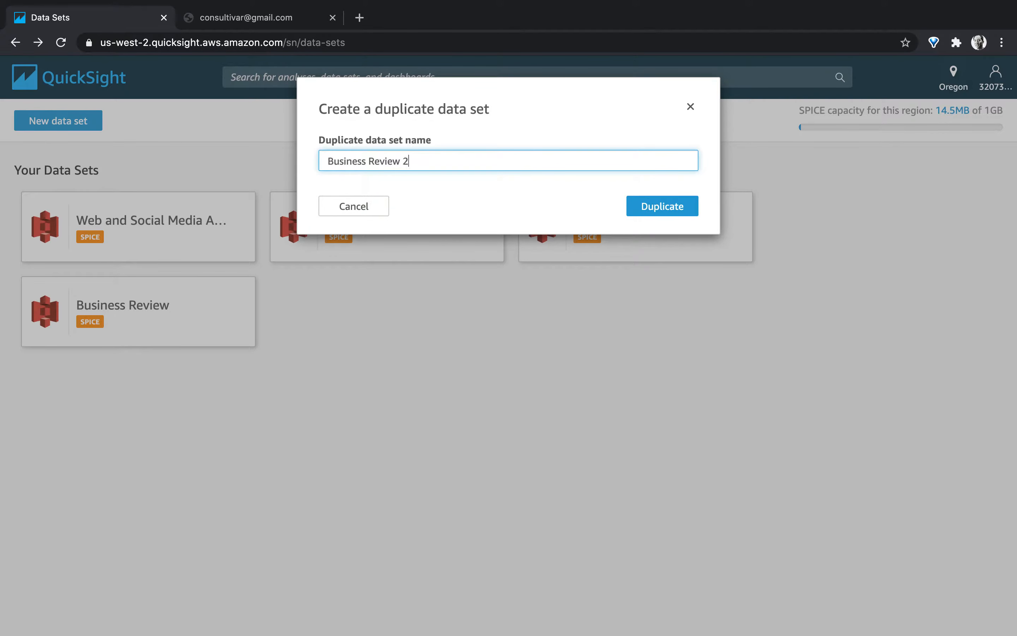
{"action": "left_click", "coordinate": [676, 212]}
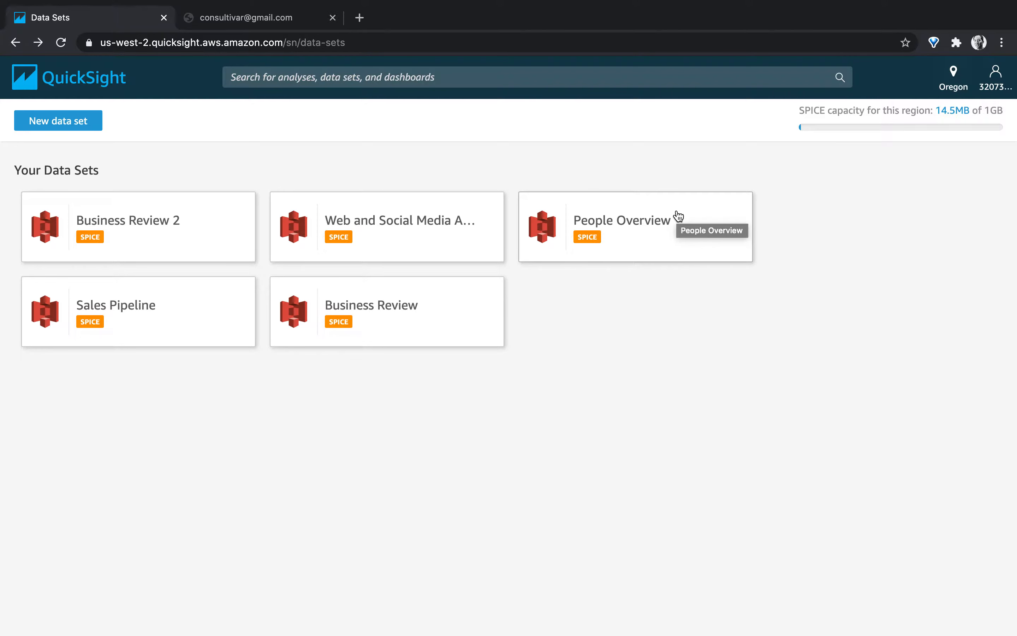
- Open the Business Review 2 data set for editing and check its options for adding data
{"action": "left_click", "coordinate": [160, 230]}
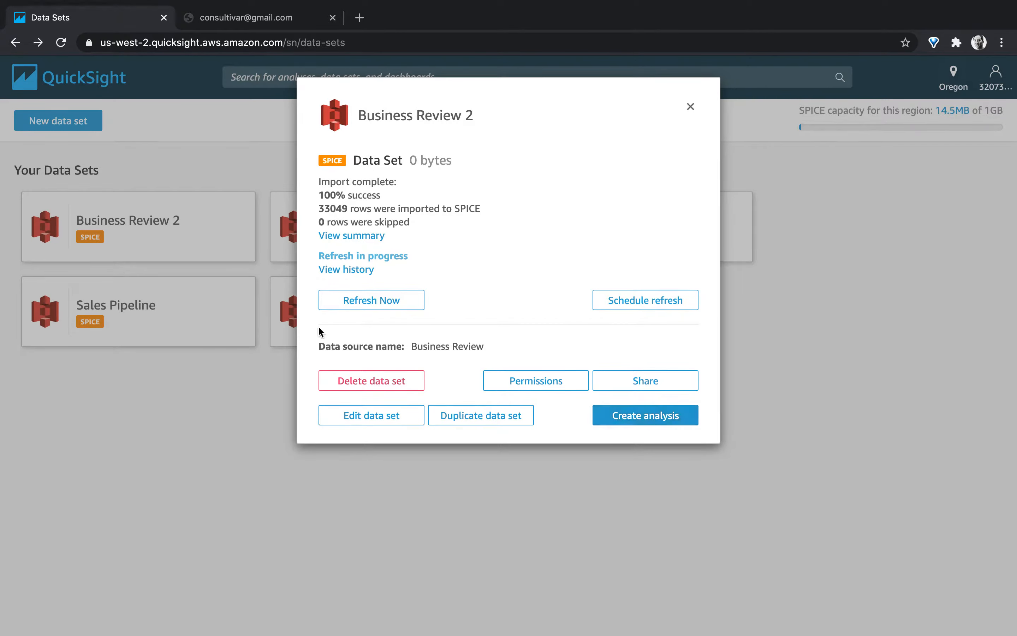
{"action": "left_click", "coordinate": [366, 413]}
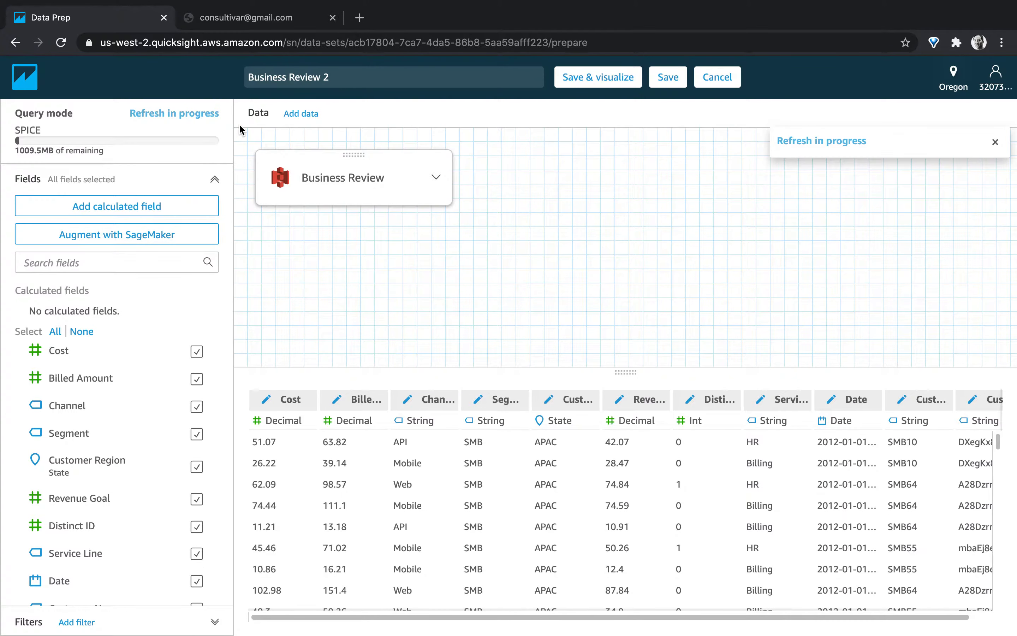
{"action": "left_click", "coordinate": [300, 115]}
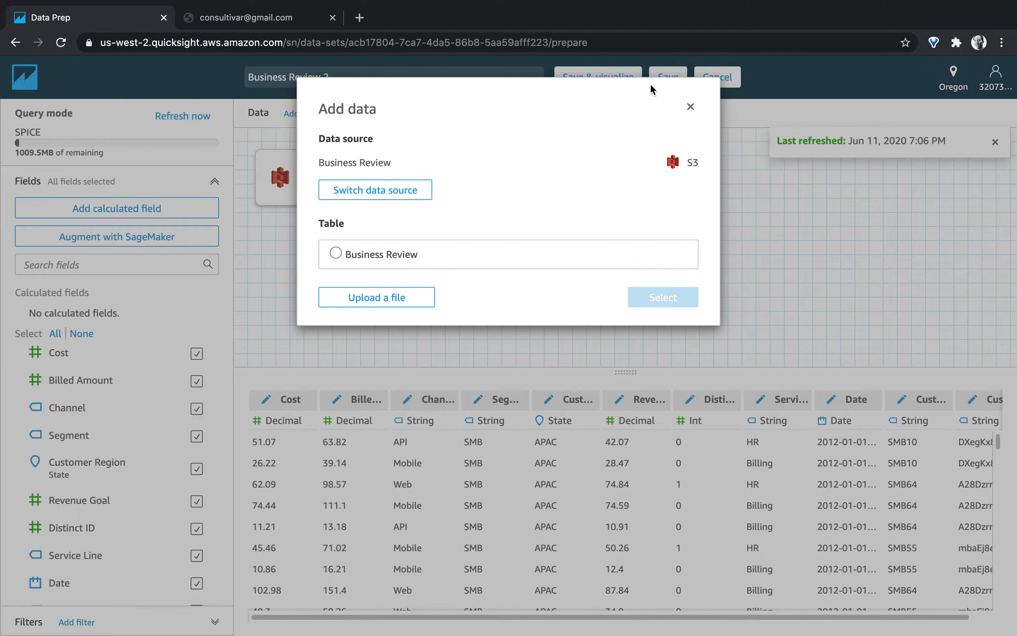
{"action": "left_click", "coordinate": [690, 106]}
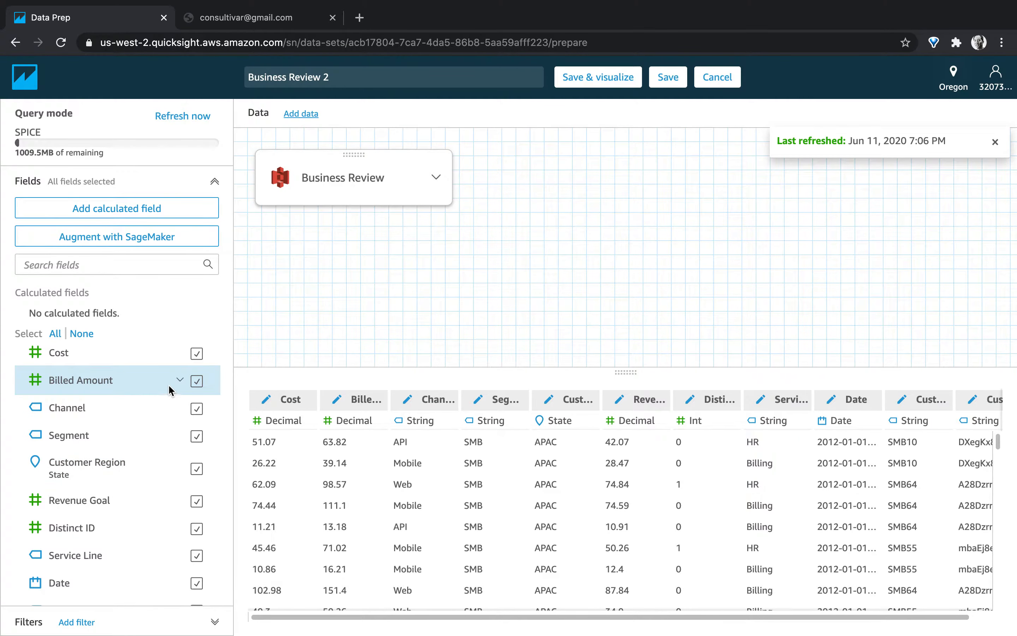
- Rename the Billed Amount field to Revenue, and save and visualize the data set as an analysis
{"action": "left_click", "coordinate": [179, 381]}
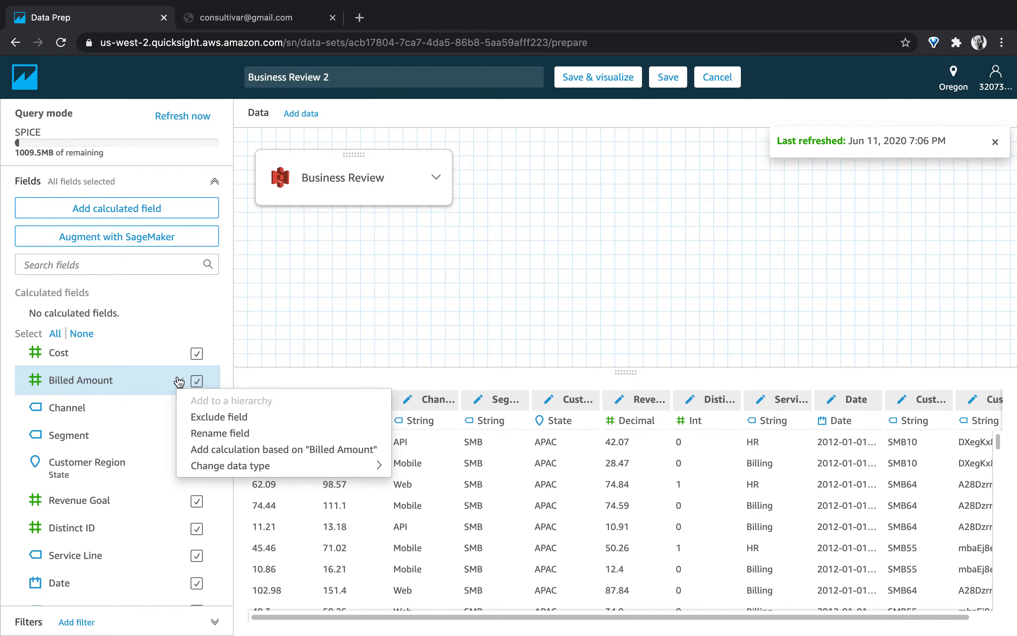
{"action": "left_click", "coordinate": [209, 433]}
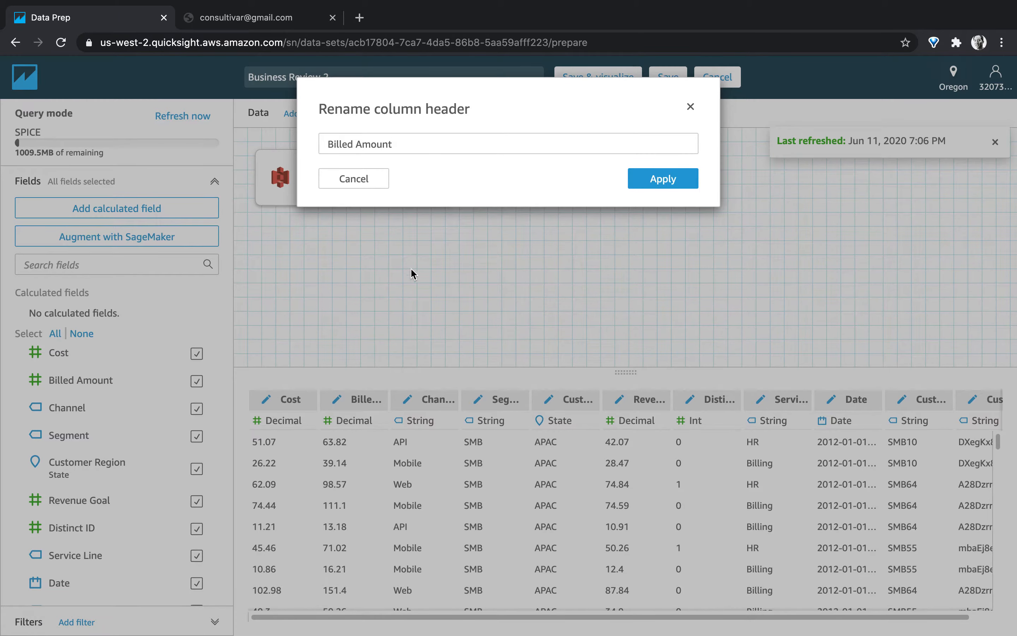
{"action": "left_click", "coordinate": [407, 152]}
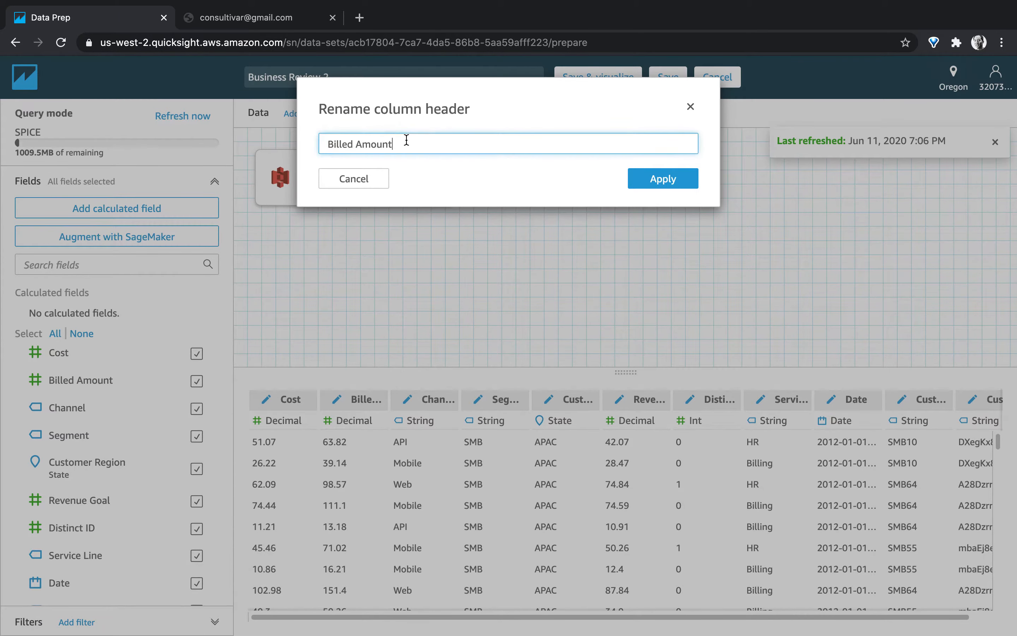
{"action": "key", "text": "super+a"}
{"action": "type", "text": "Re"}
{"action": "left_click", "coordinate": [629, 177]}
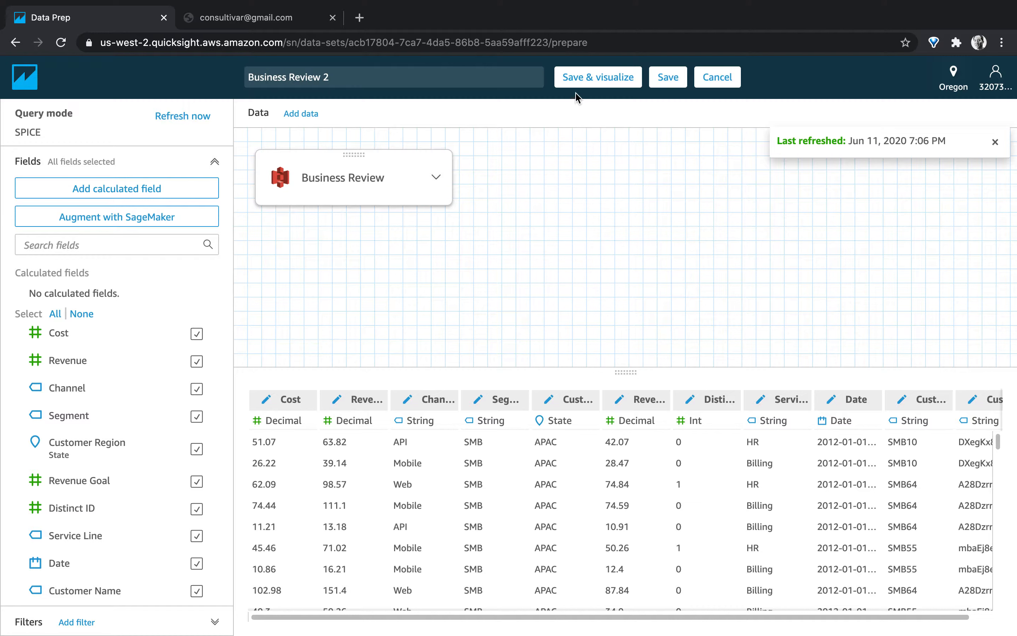
{"action": "left_click", "coordinate": [577, 85]}
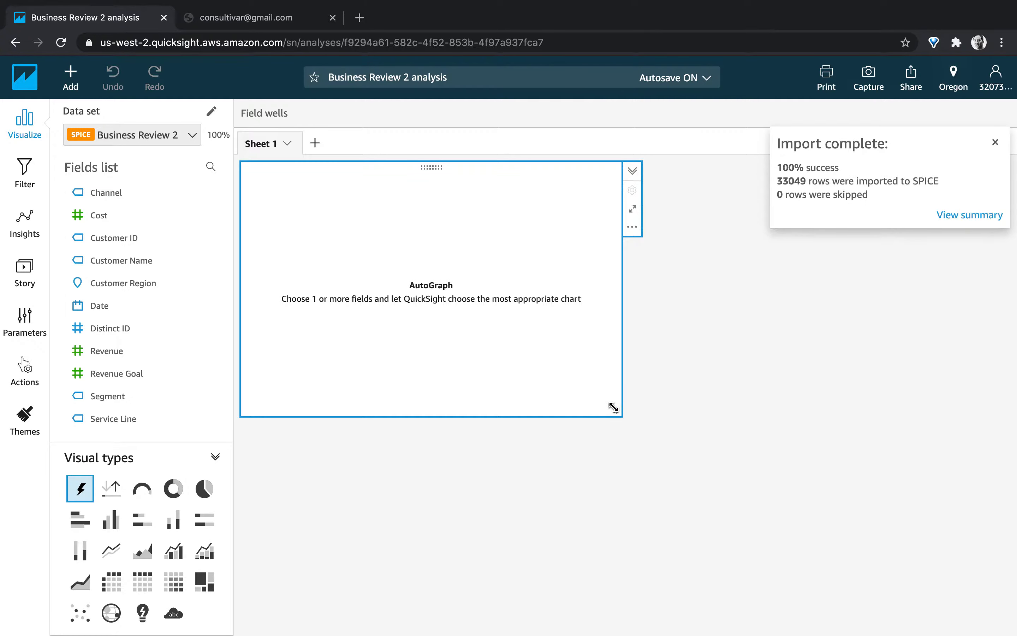
- Shrink the empty AutoGraph visual to about a third of the sheet's width
{"action": "left_click_drag", "start_coordinate": [617, 409], "coordinate": [462, 367]}
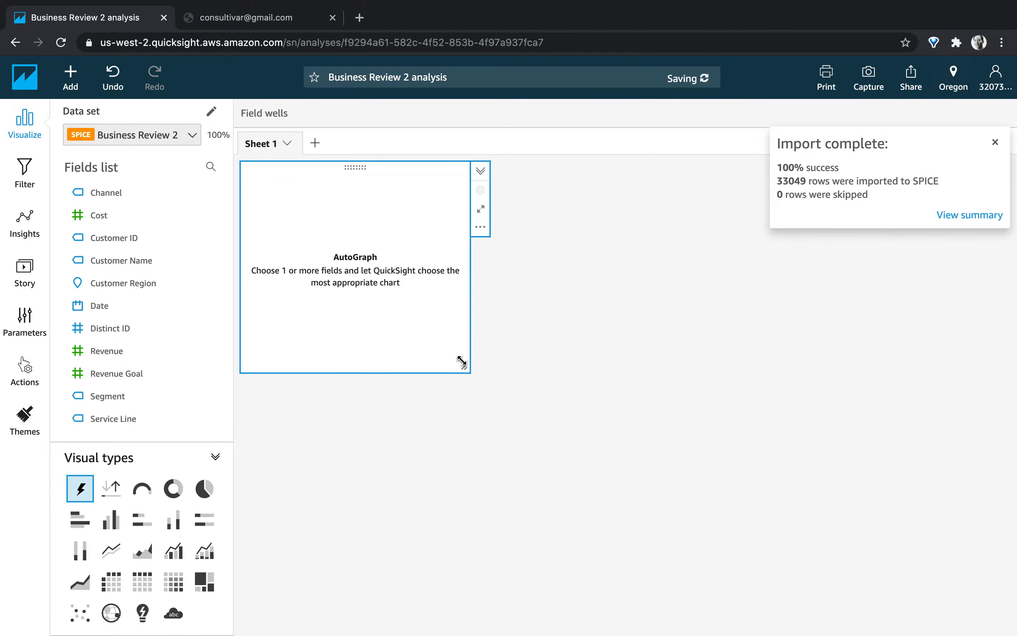
{"action": "left_click", "coordinate": [479, 229]}
{"action": "left_click", "coordinate": [624, 417]}
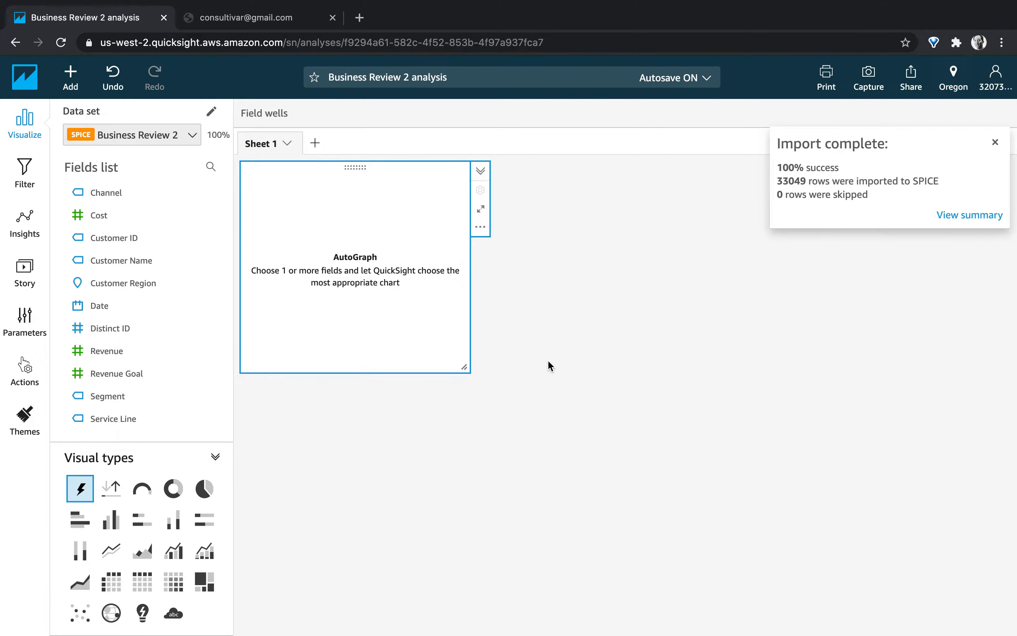
{"action": "left_click_drag", "start_coordinate": [463, 365], "coordinate": [475, 362]}
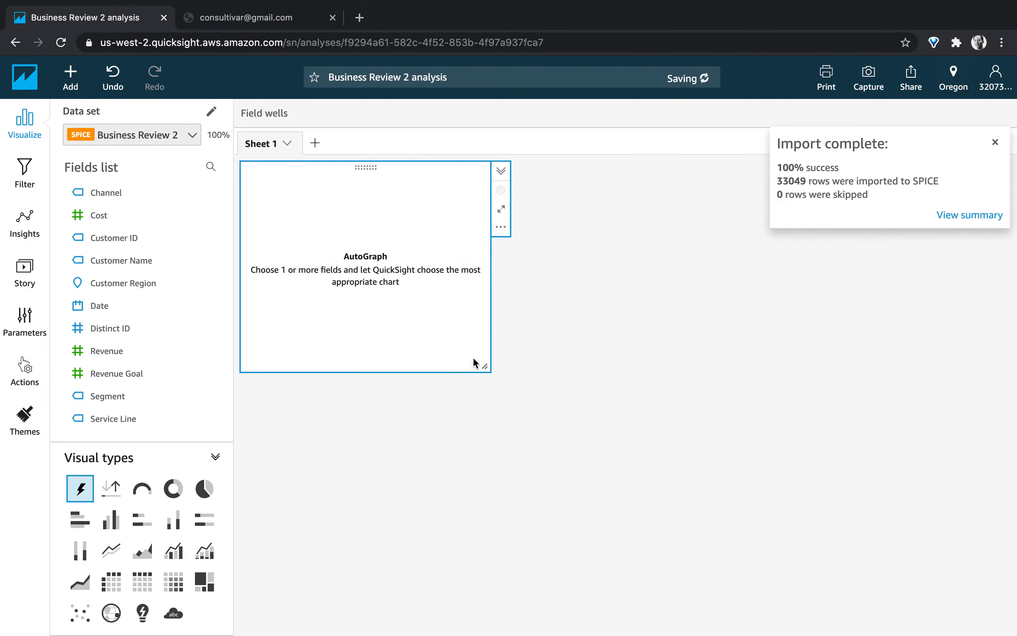
- Duplicate the empty visual twice to form a row of three, and dismiss the import notification
{"action": "left_click", "coordinate": [501, 228]}
{"action": "left_click", "coordinate": [542, 266]}
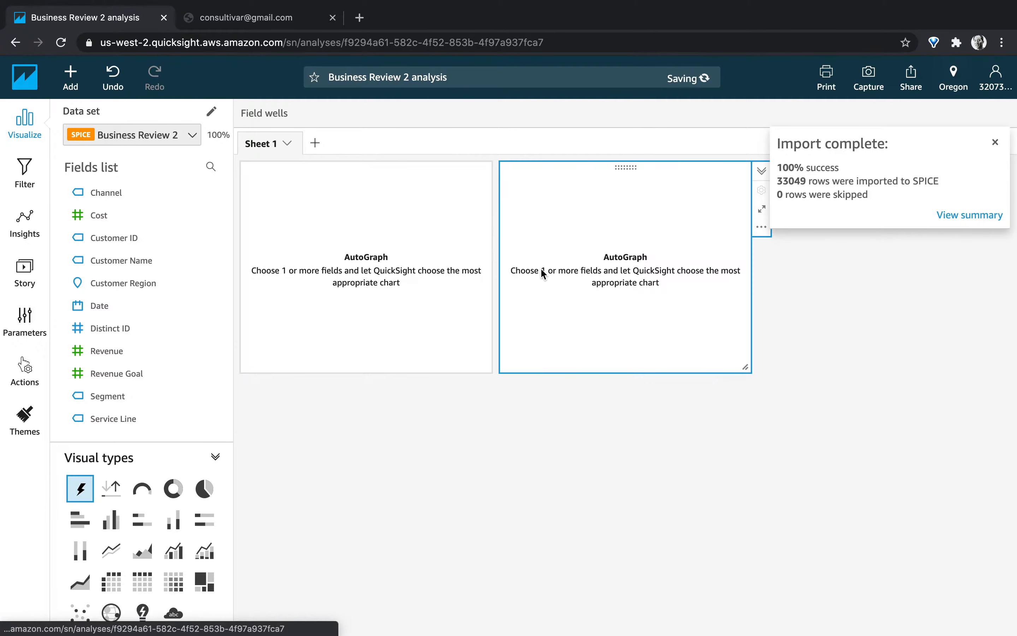
{"action": "left_click", "coordinate": [761, 227]}
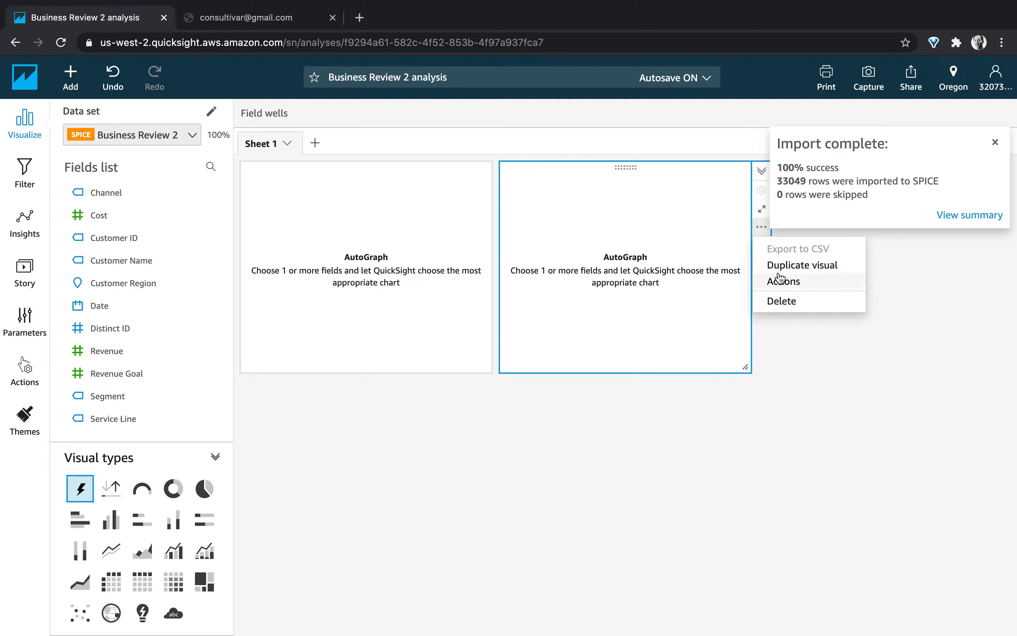
{"action": "left_click", "coordinate": [779, 269]}
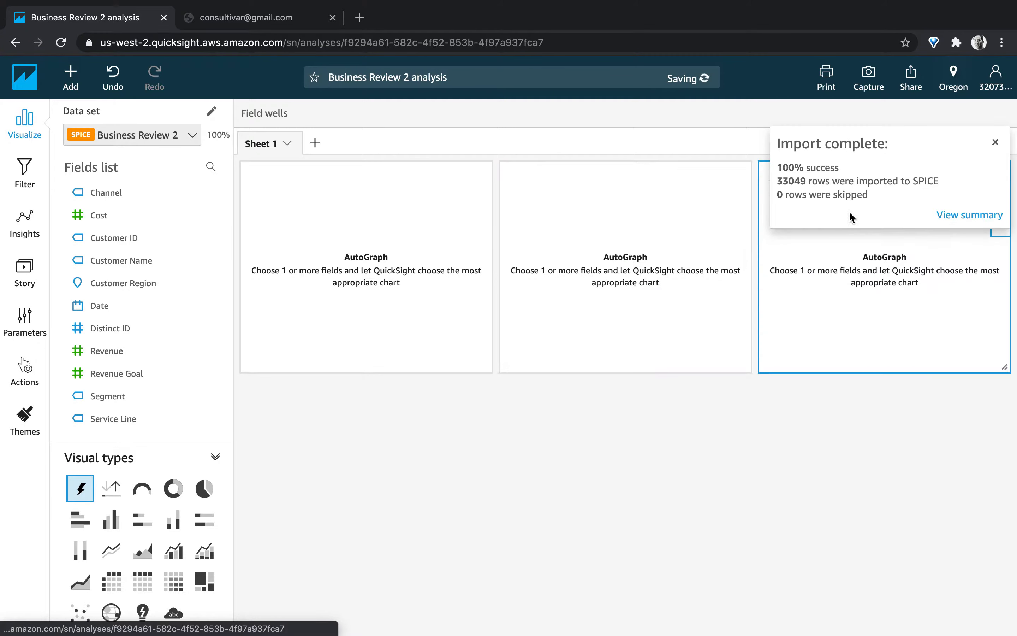
{"action": "left_click", "coordinate": [994, 143]}
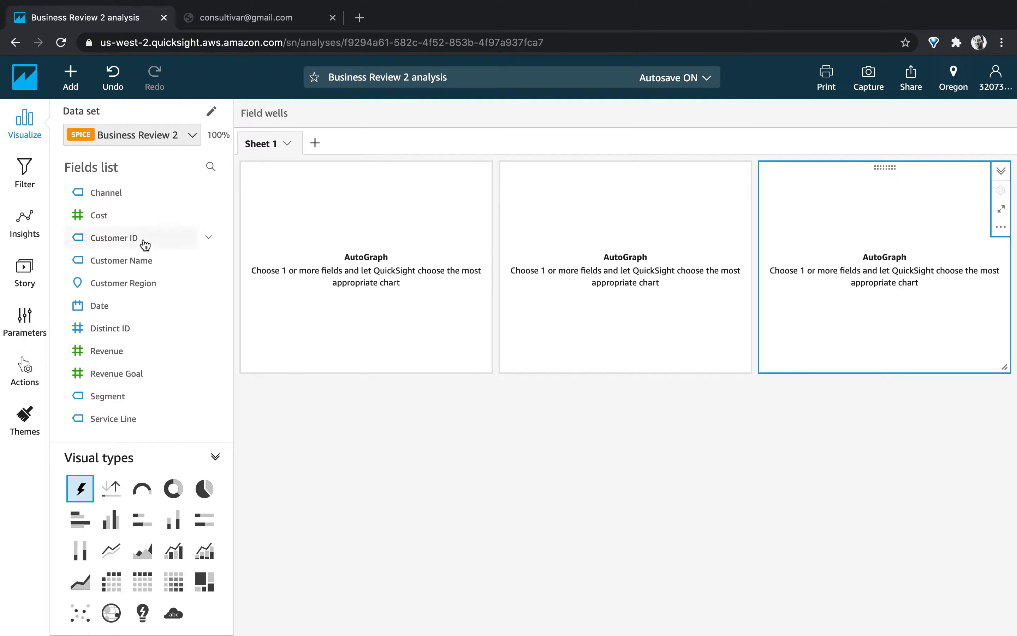
- Build the first visual with Date on the X axis and Revenue as the value
{"action": "left_click", "coordinate": [257, 226]}
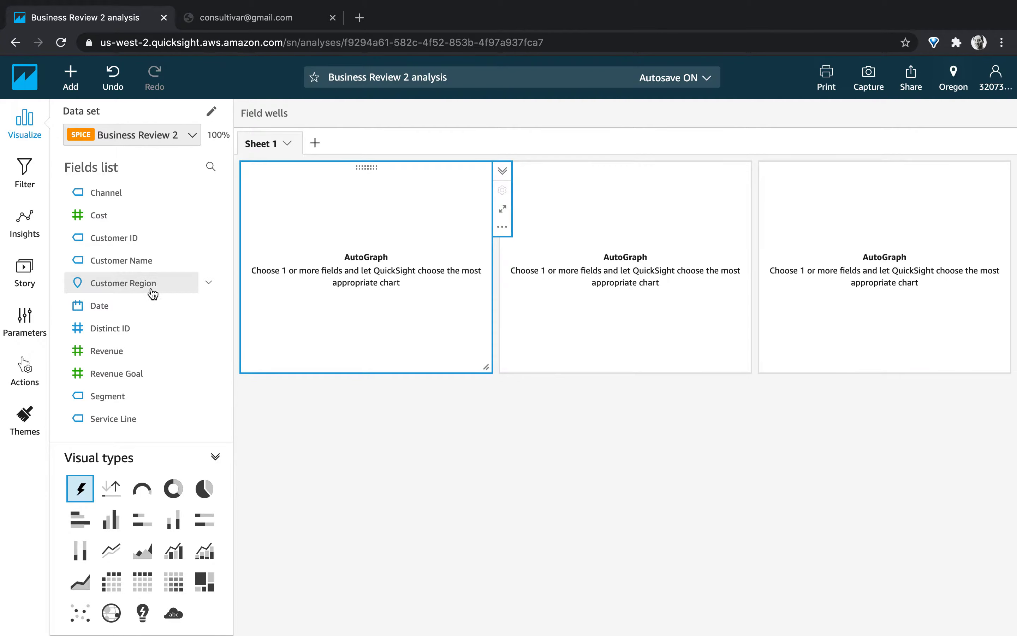
{"action": "left_click", "coordinate": [96, 308]}
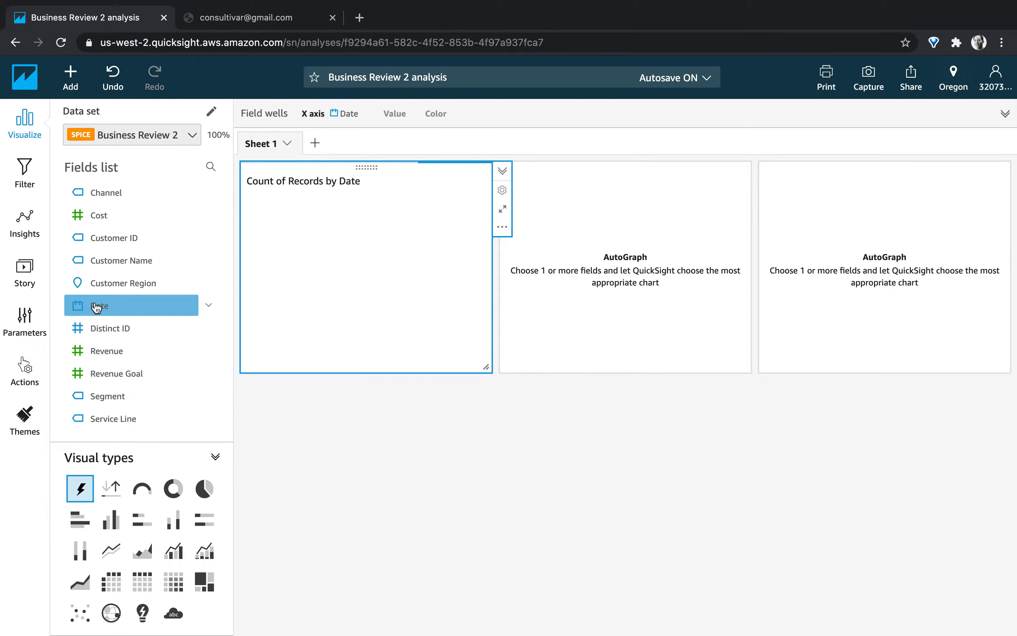
{"action": "left_click", "coordinate": [117, 352]}
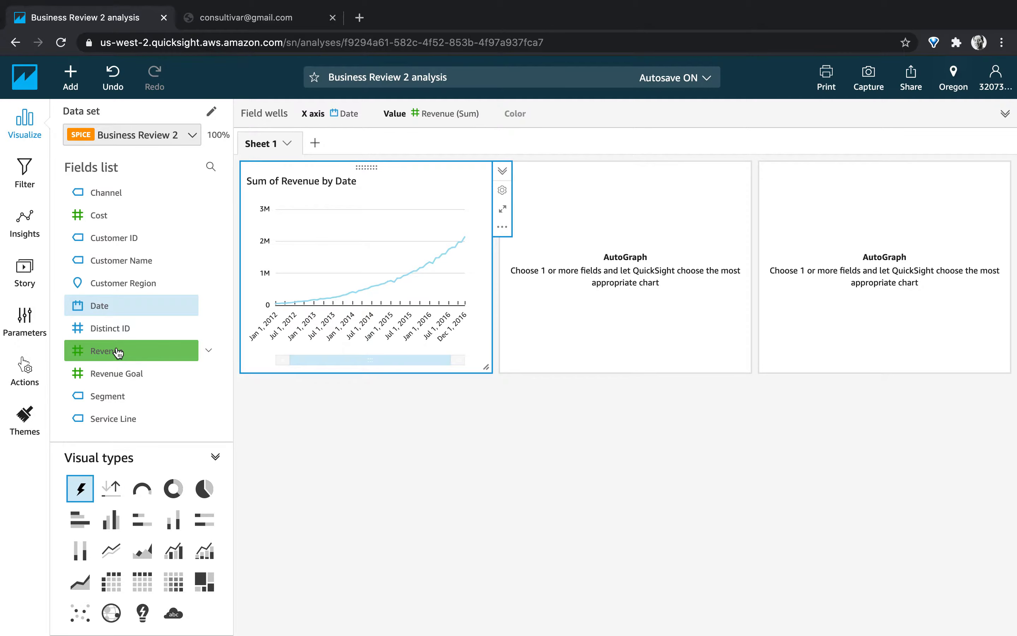
- Build the middle visual with Date on the X axis and Cost as the value
{"action": "left_click", "coordinate": [544, 297]}
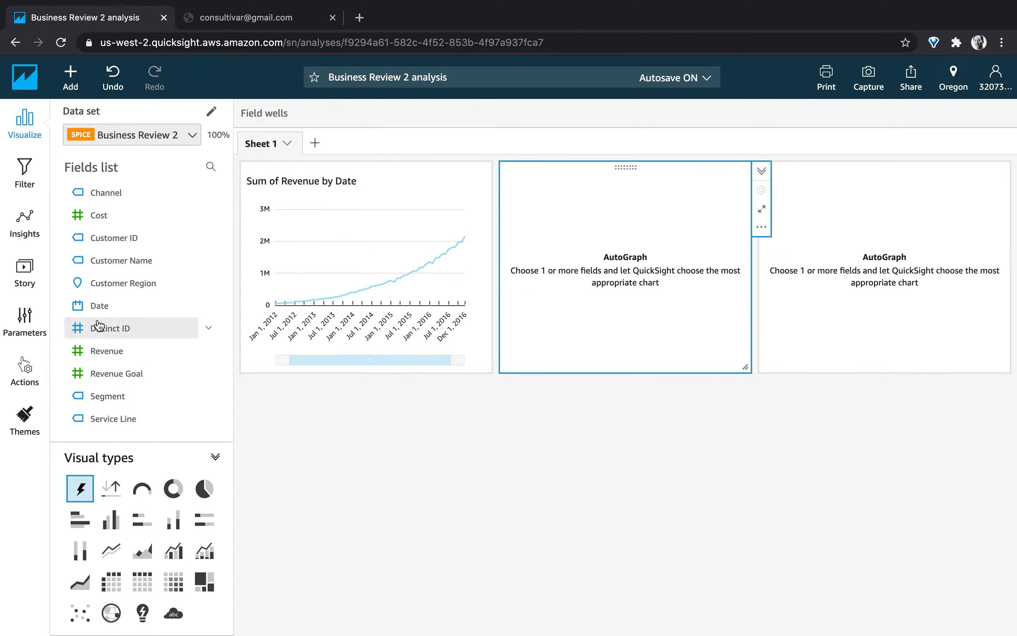
{"action": "left_click", "coordinate": [94, 305]}
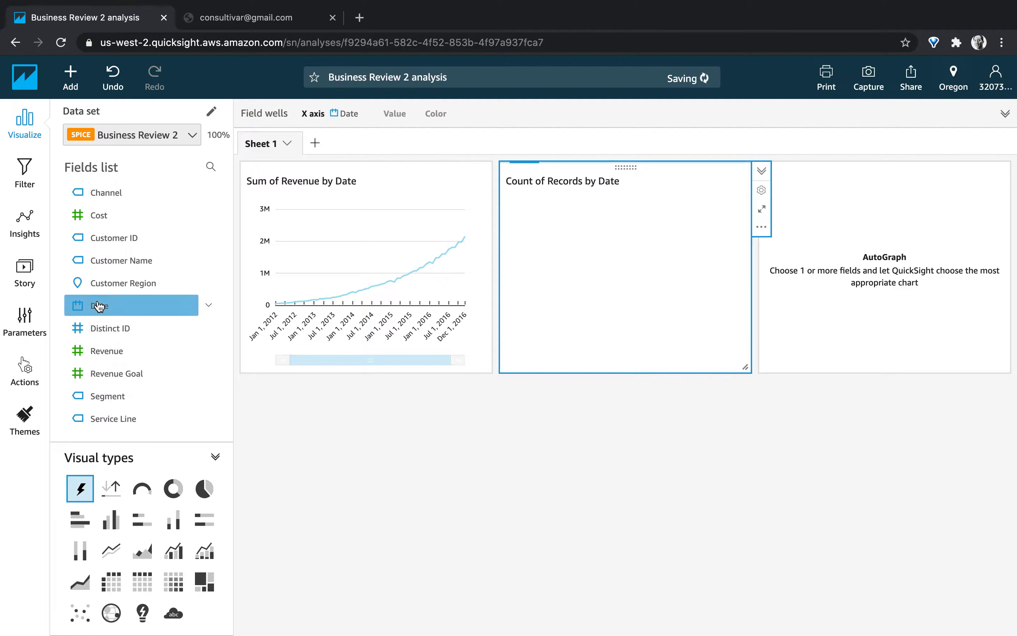
{"action": "left_click", "coordinate": [102, 216]}
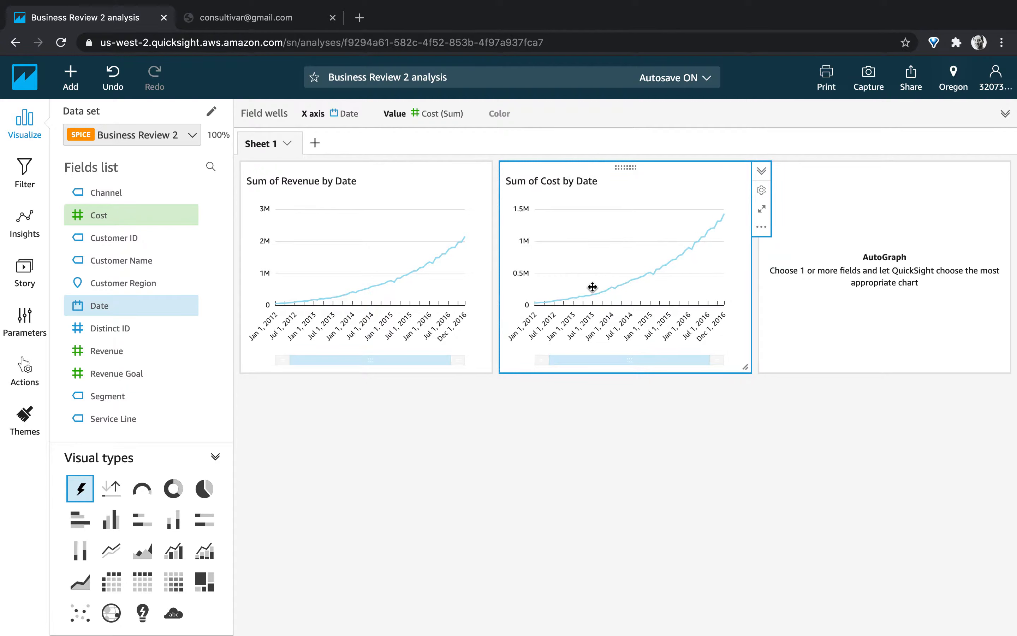
- Build the third visual in the row with Date on the X axis and Revenue Goal as the value
{"action": "left_click", "coordinate": [800, 297]}
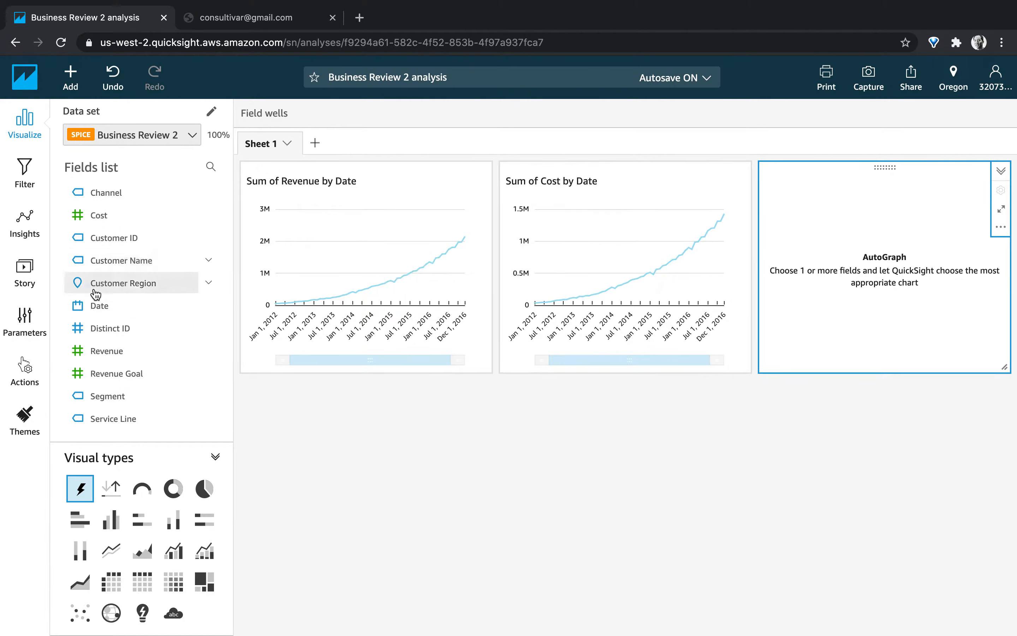
{"action": "left_click", "coordinate": [102, 315]}
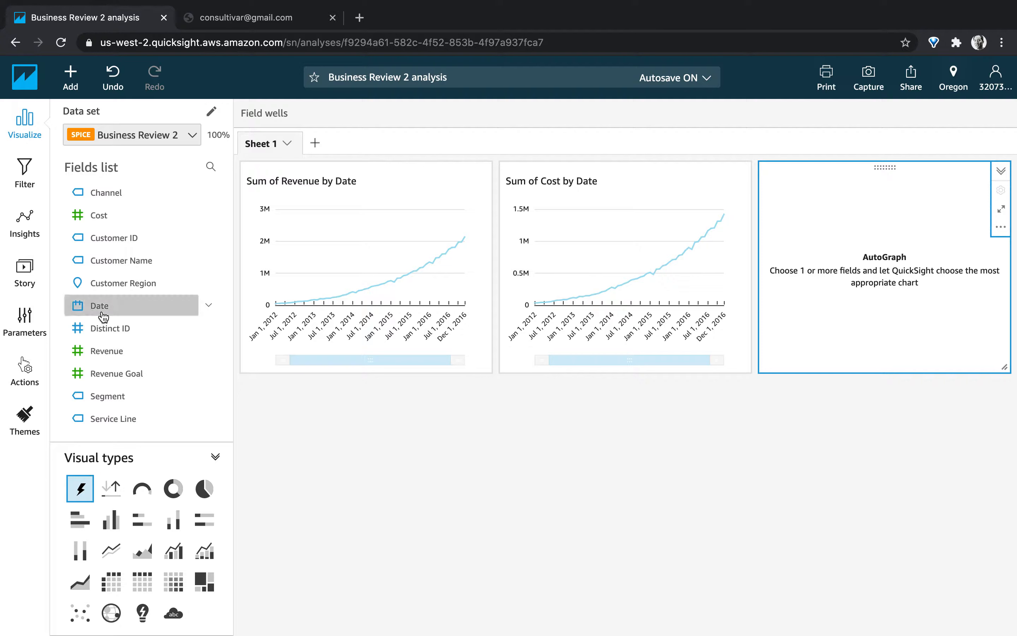
{"action": "left_click", "coordinate": [119, 380]}
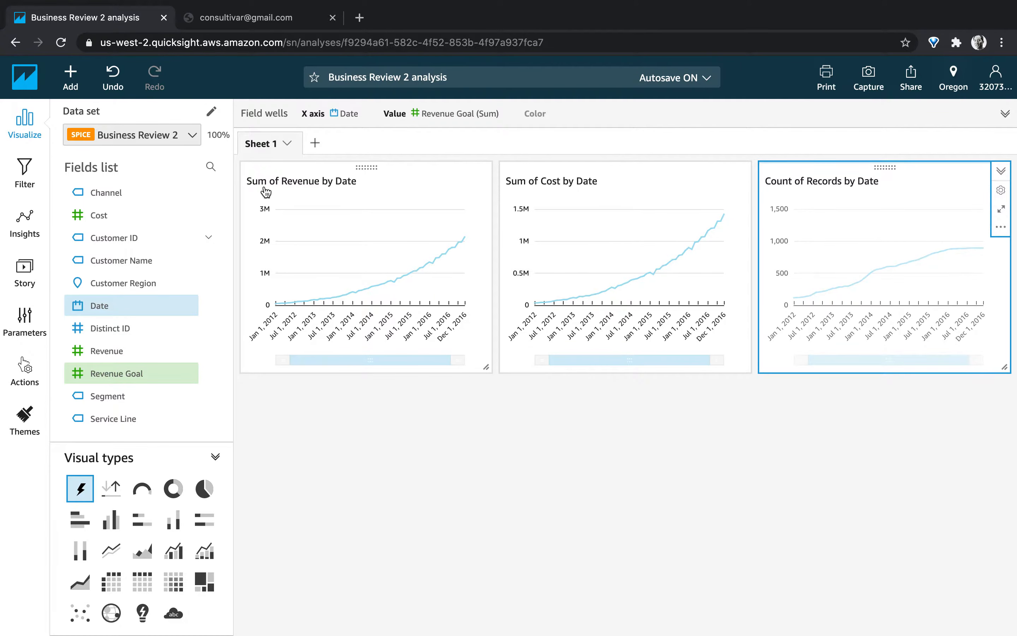
- Shorten the title of the revenue-by-date visual to "Revenue"
{"action": "left_click", "coordinate": [294, 185]}
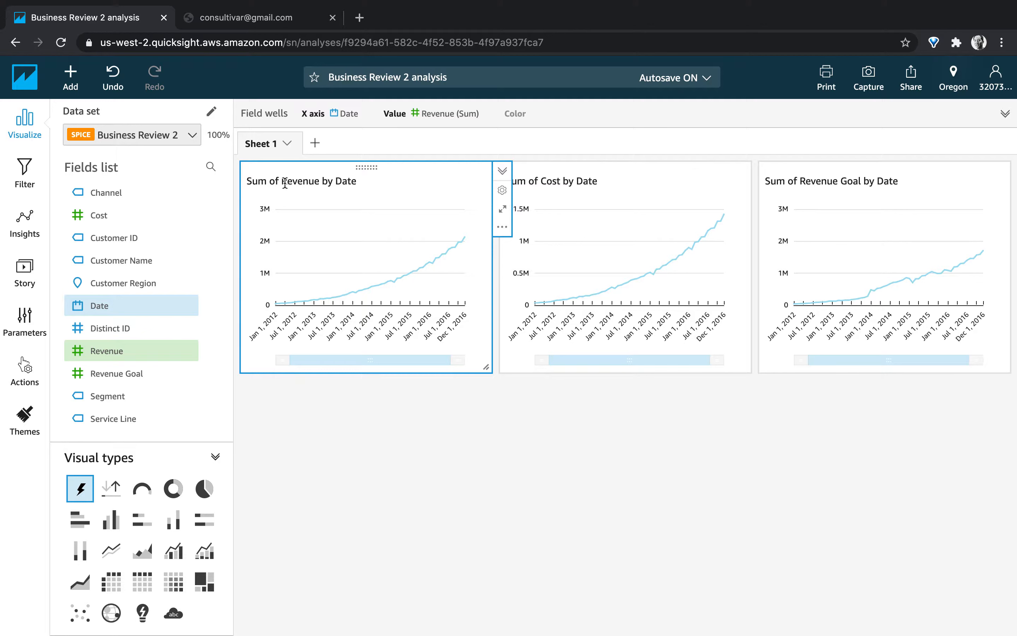
{"action": "left_click_drag", "start_coordinate": [283, 181], "coordinate": [233, 185]}
{"action": "key", "text": "BackSpace"}
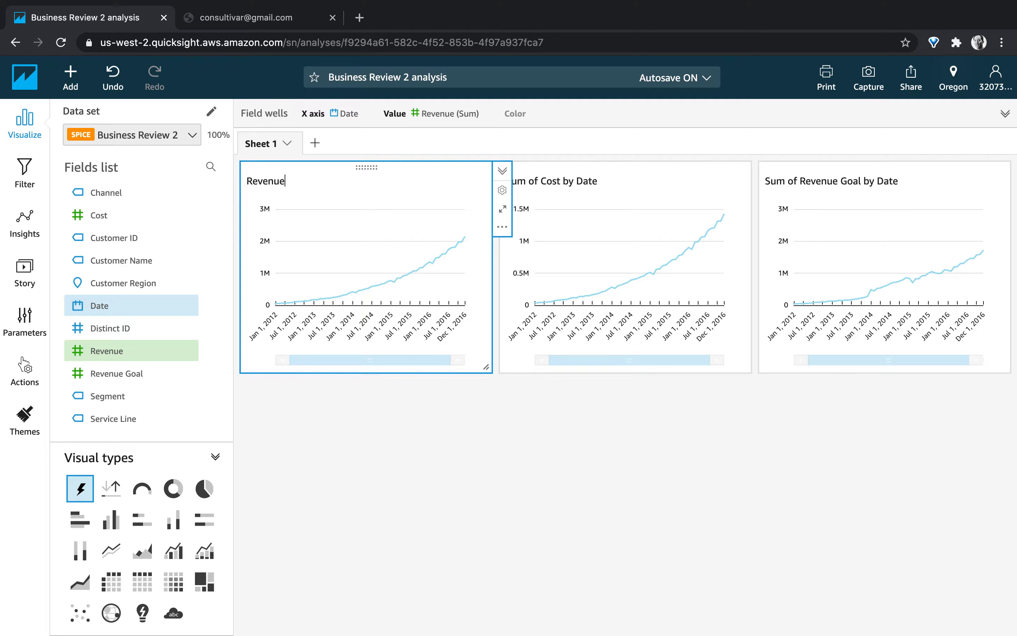
- Shorten the title of the middle visual to "Cost"
{"action": "left_click", "coordinate": [557, 180]}
{"action": "left_click_drag", "start_coordinate": [542, 180], "coordinate": [515, 180]}
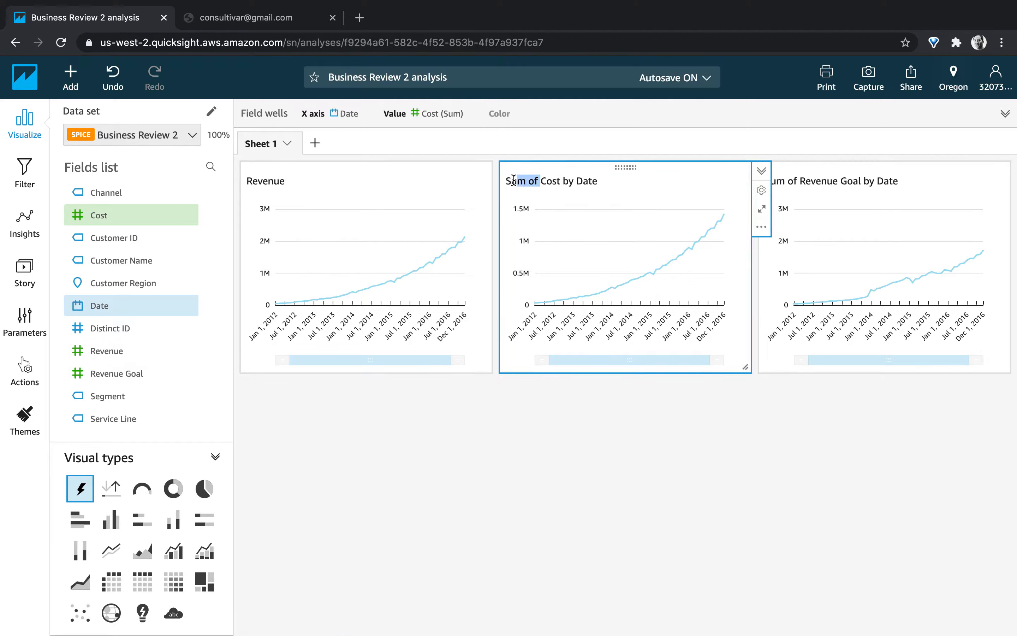
{"action": "key", "text": "BackSpace"}
{"action": "key", "text": "BackSpace"}
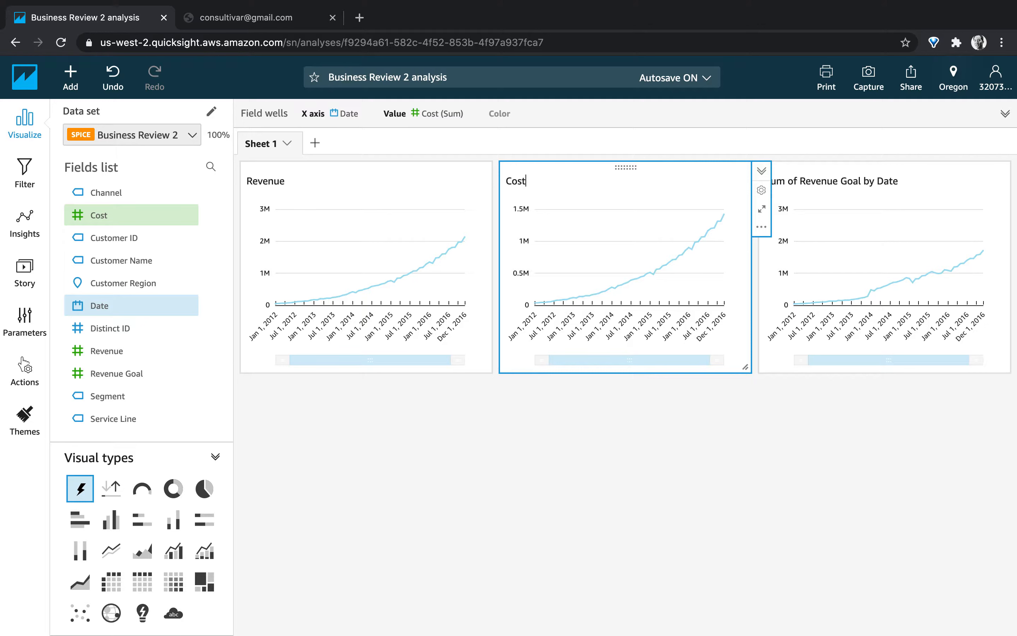
- Shorten the title of the third visual to "Revenue Goal"
{"action": "left_click", "coordinate": [801, 183]}
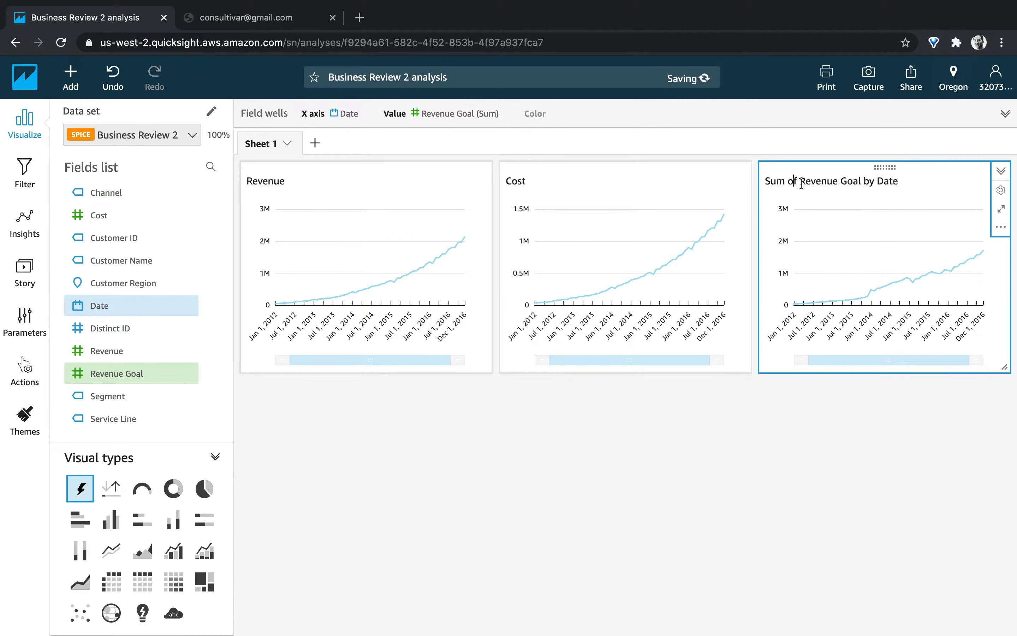
{"action": "left_click_drag", "start_coordinate": [802, 181], "coordinate": [744, 182]}
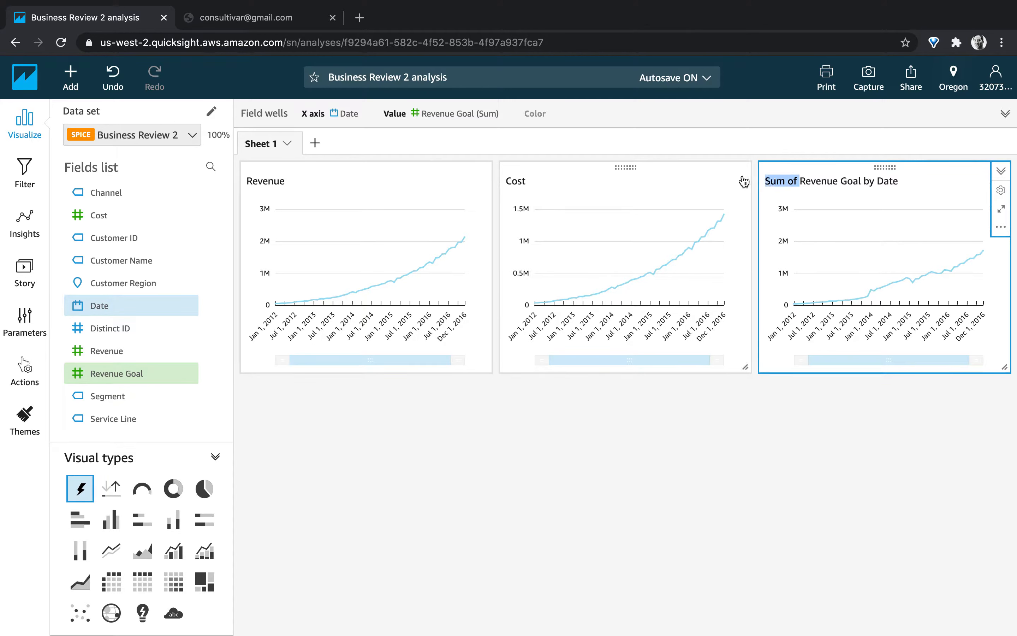
{"action": "key", "text": "BackSpace"}
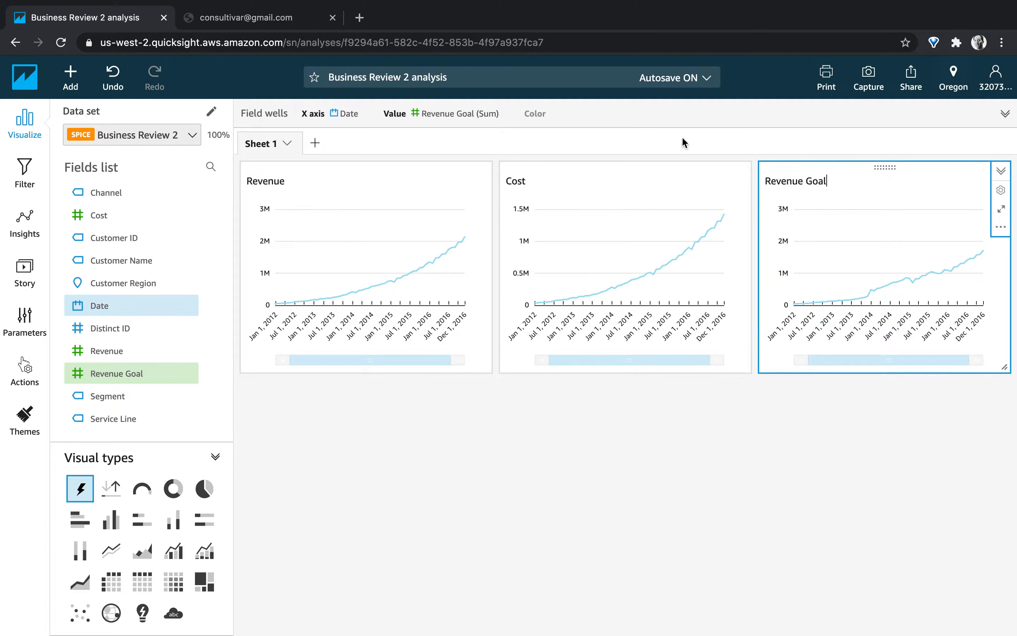
- Rename the sheet holding the three visuals as "Month"
{"action": "left_click", "coordinate": [287, 144]}
{"action": "left_click", "coordinate": [308, 164]}
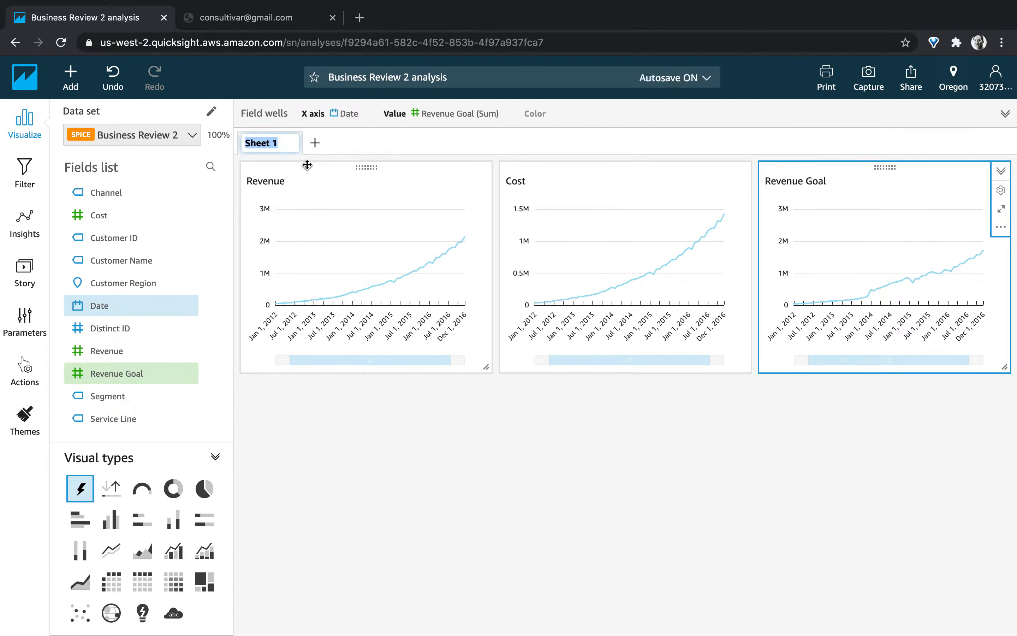
{"action": "type", "text": "Month"}
{"action": "left_click", "coordinate": [456, 364]}
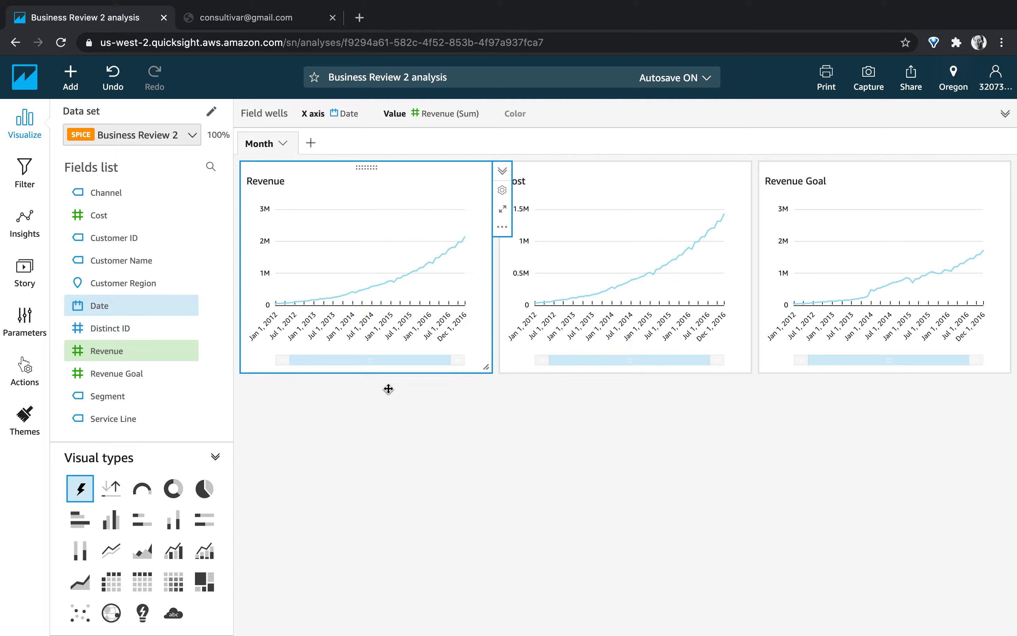
- Create a calculated field named "Profit" with the formula {Revenue} - {Cost}
{"action": "left_click", "coordinate": [78, 95]}
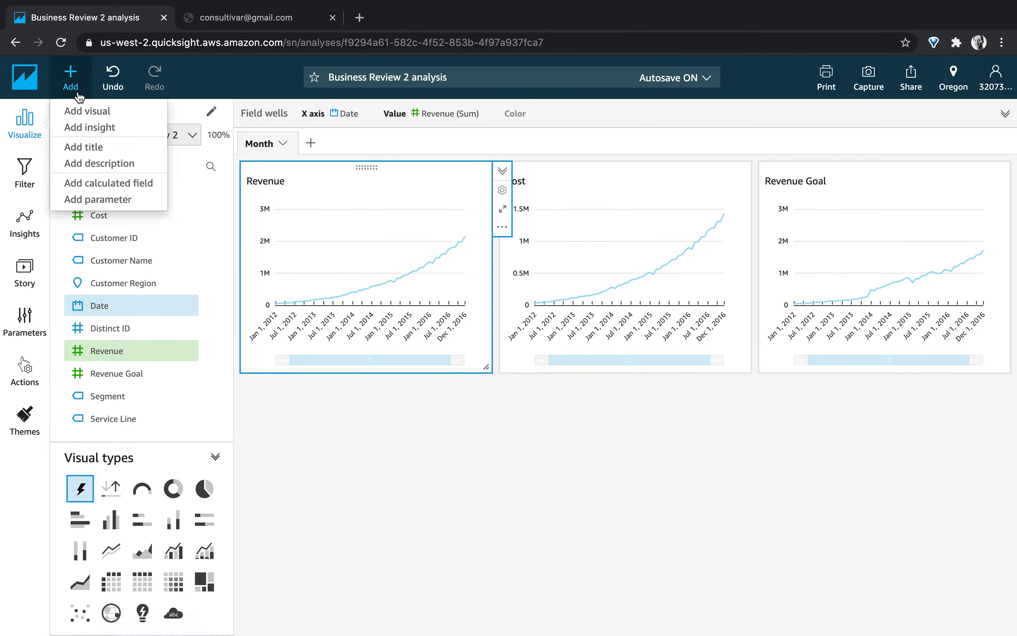
{"action": "left_click", "coordinate": [121, 185]}
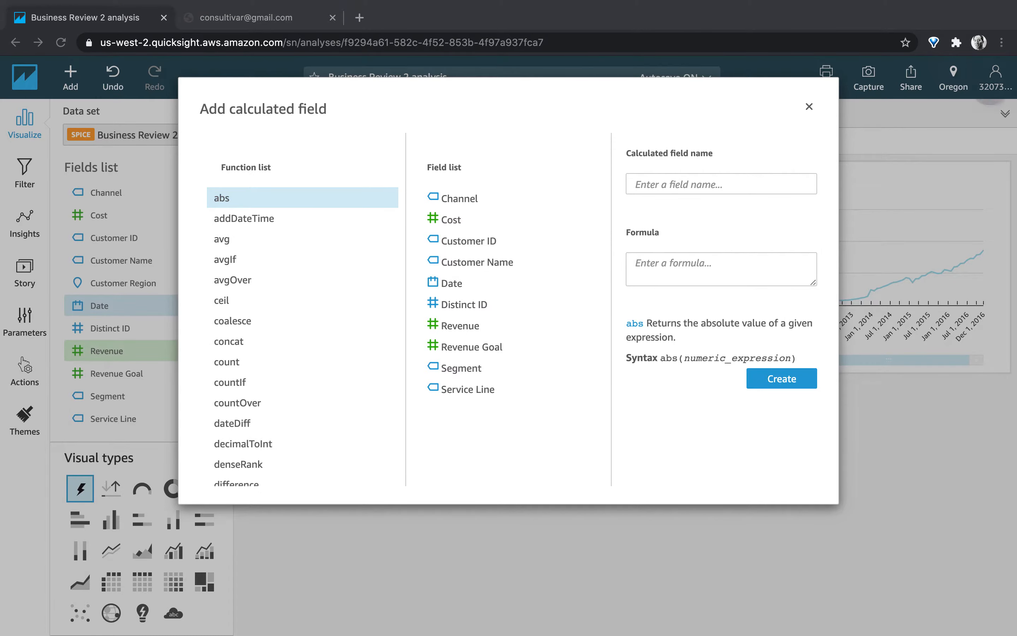
{"action": "left_click", "coordinate": [786, 181]}
{"action": "type", "text": "Profit"}
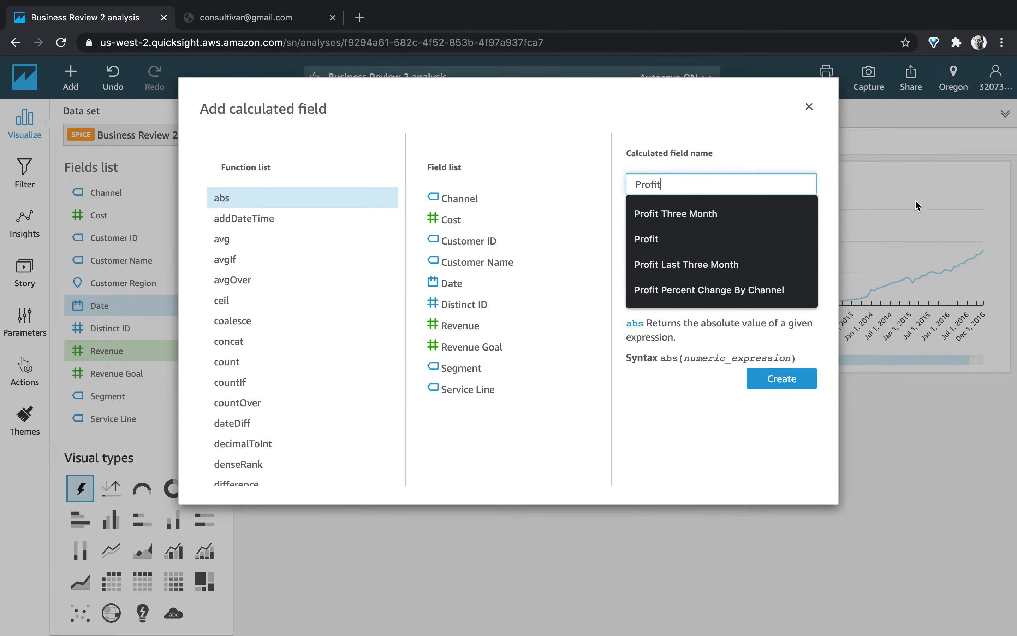
{"action": "key", "text": "super+Tab"}
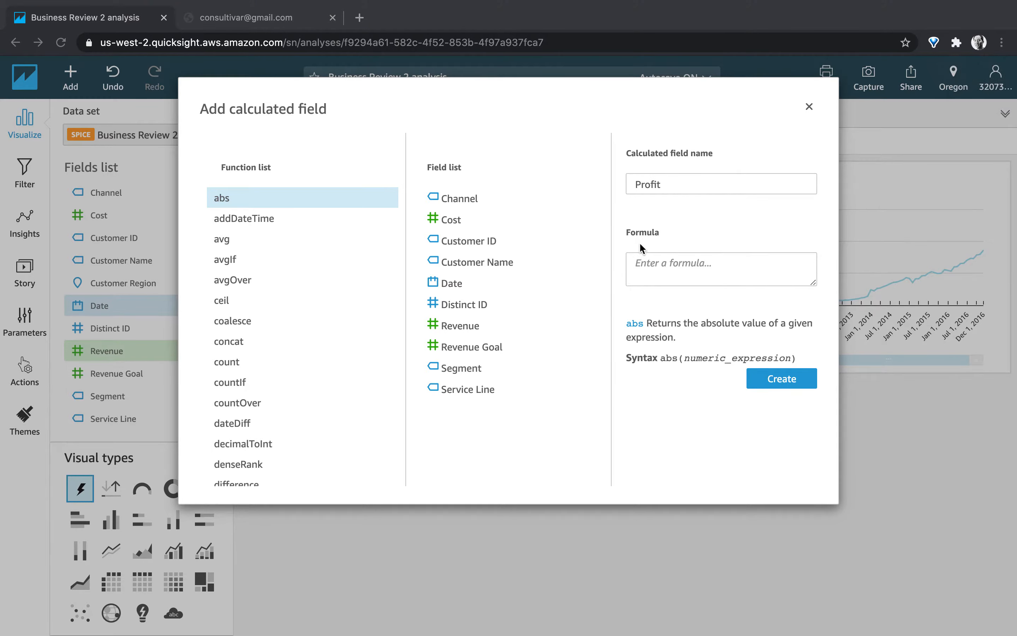
{"action": "left_click", "coordinate": [638, 264]}
{"action": "left_click", "coordinate": [638, 264]}
{"action": "type", "text": "{Revenue} - {Cost}"}
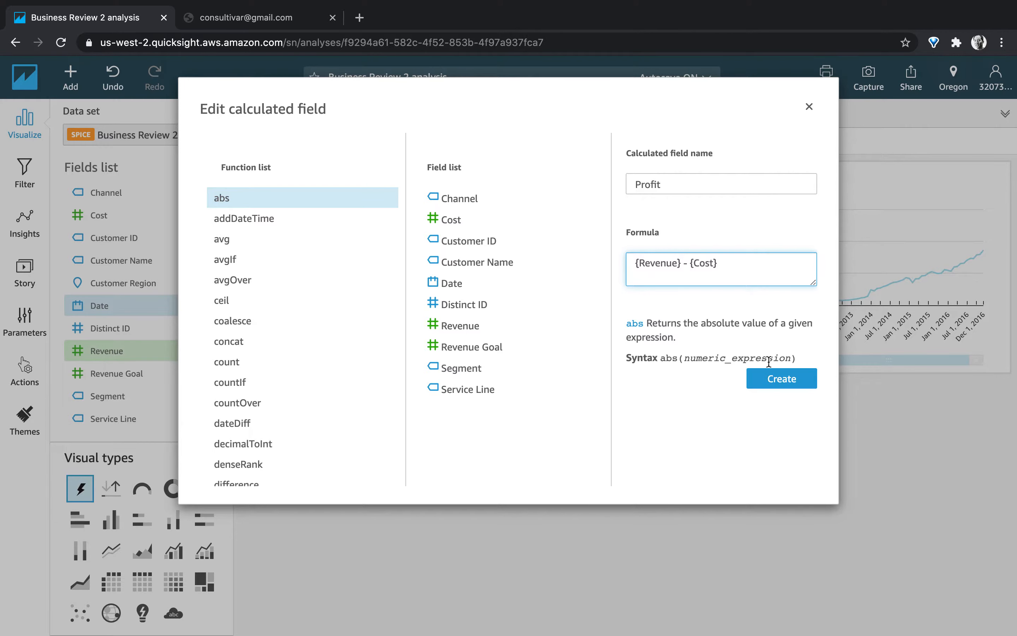
{"action": "left_click", "coordinate": [785, 379]}
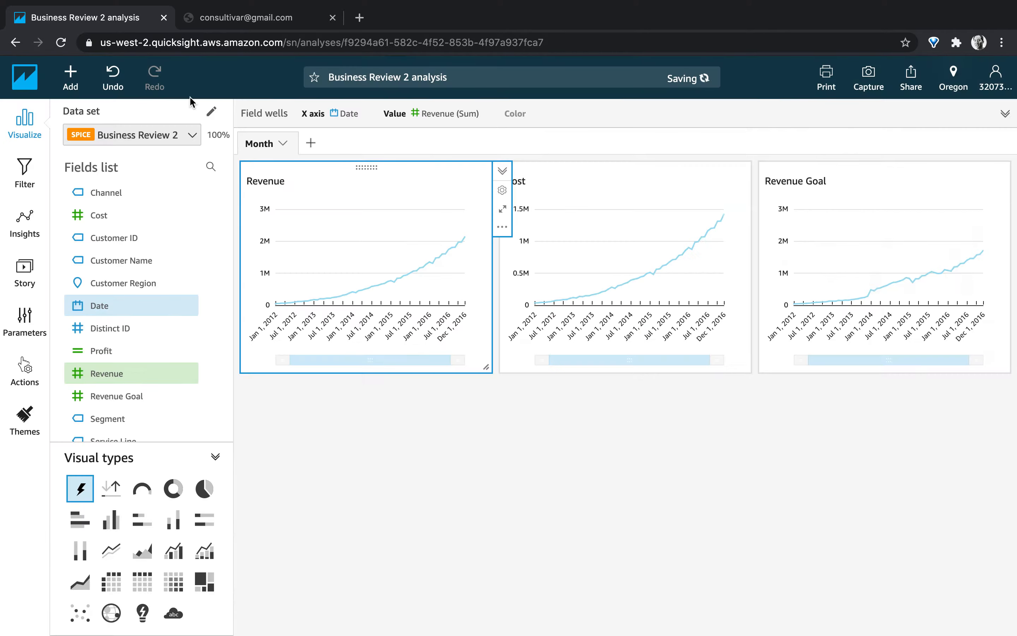
- Create a calculated field named "Revenue Goal Match" with the formula {Revenue} - {Revenue Goal}
{"action": "left_click", "coordinate": [70, 77]}
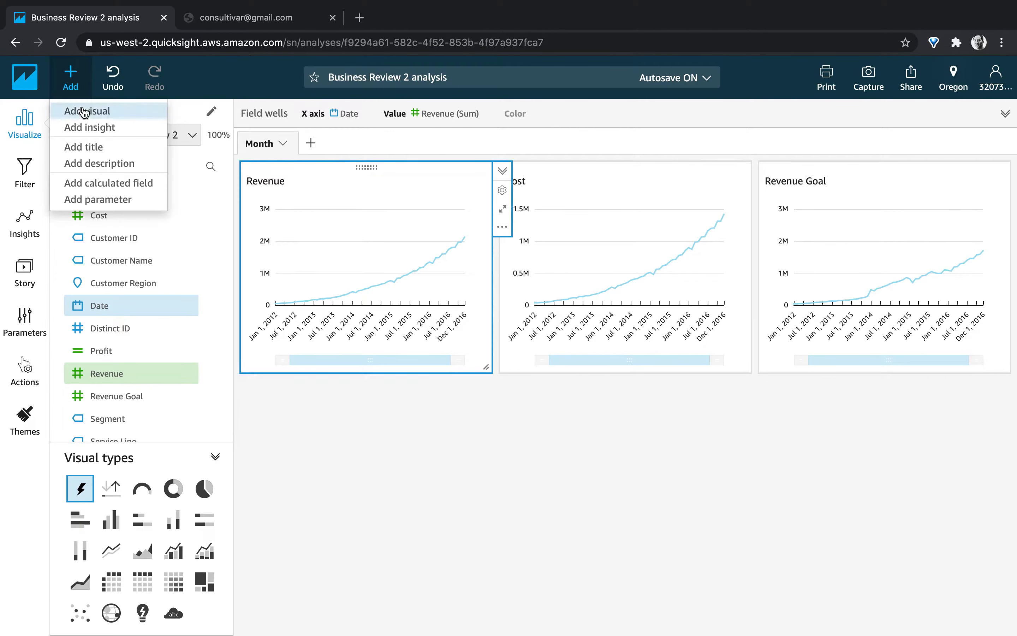
{"action": "left_click", "coordinate": [106, 183]}
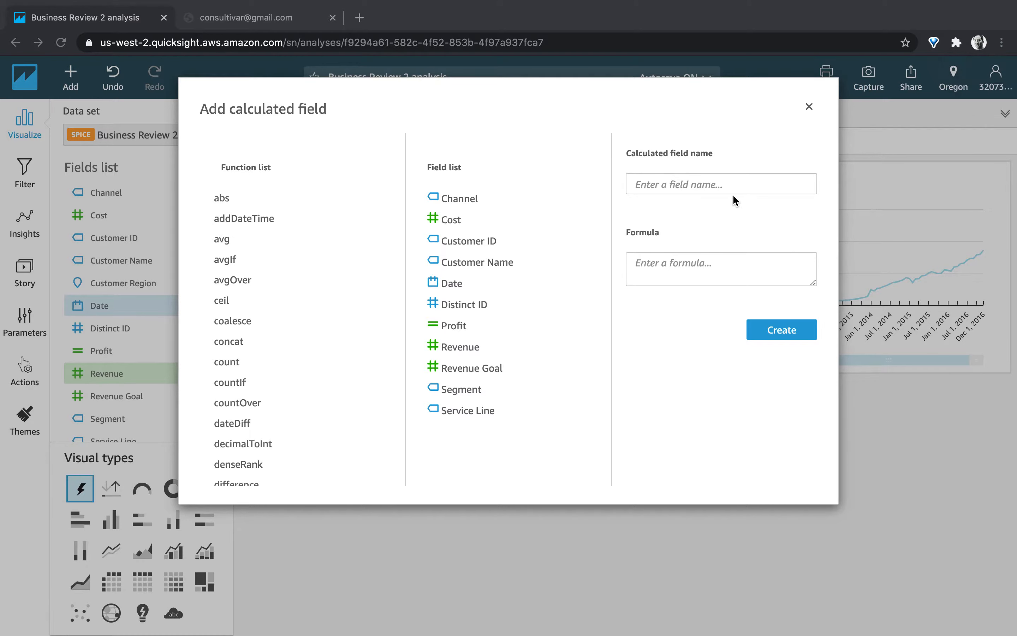
{"action": "left_click", "coordinate": [727, 181]}
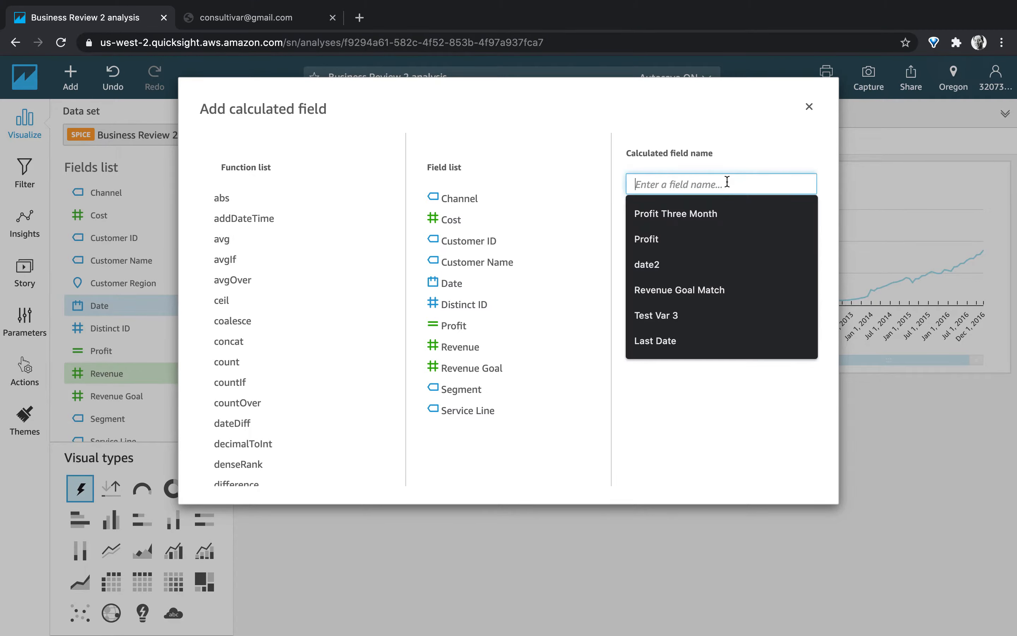
{"action": "type", "text": "Revenue Goal Match"}
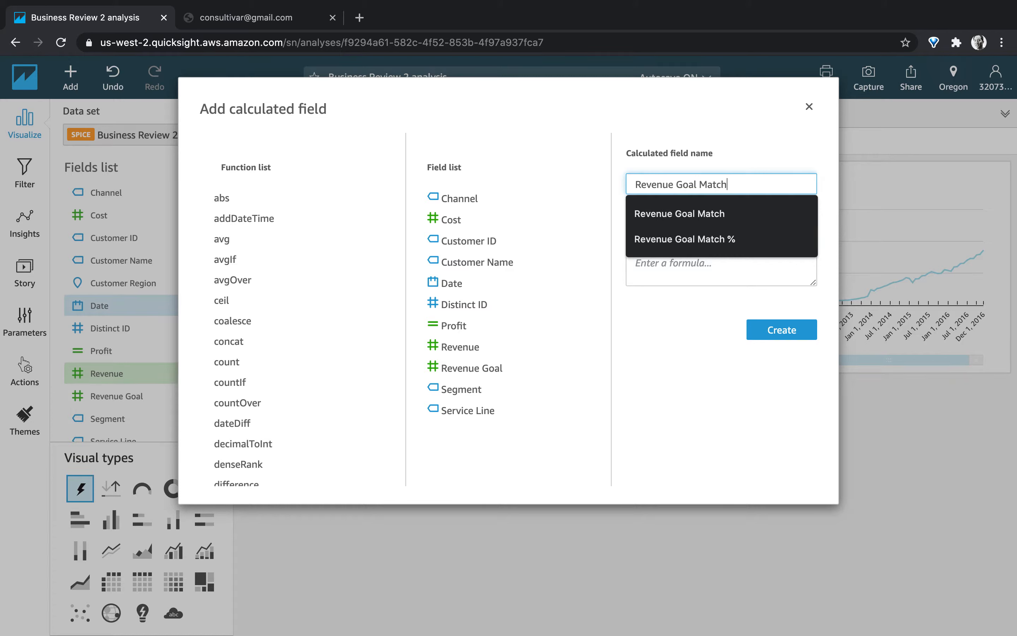
{"action": "key", "text": "super+Tab"}
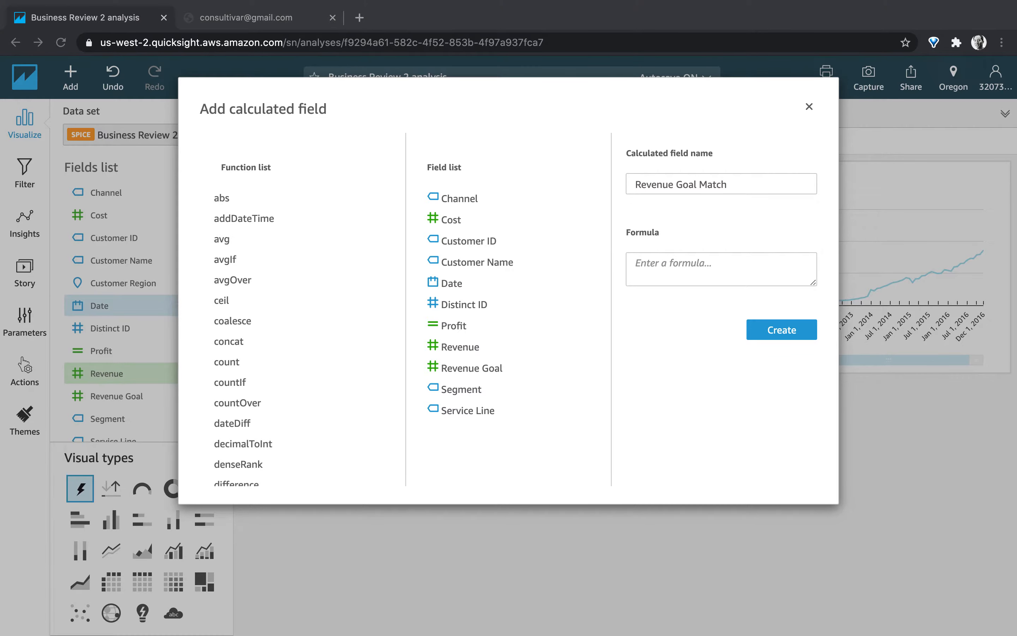
{"action": "key", "text": "super"}
{"action": "left_click", "coordinate": [790, 260]}
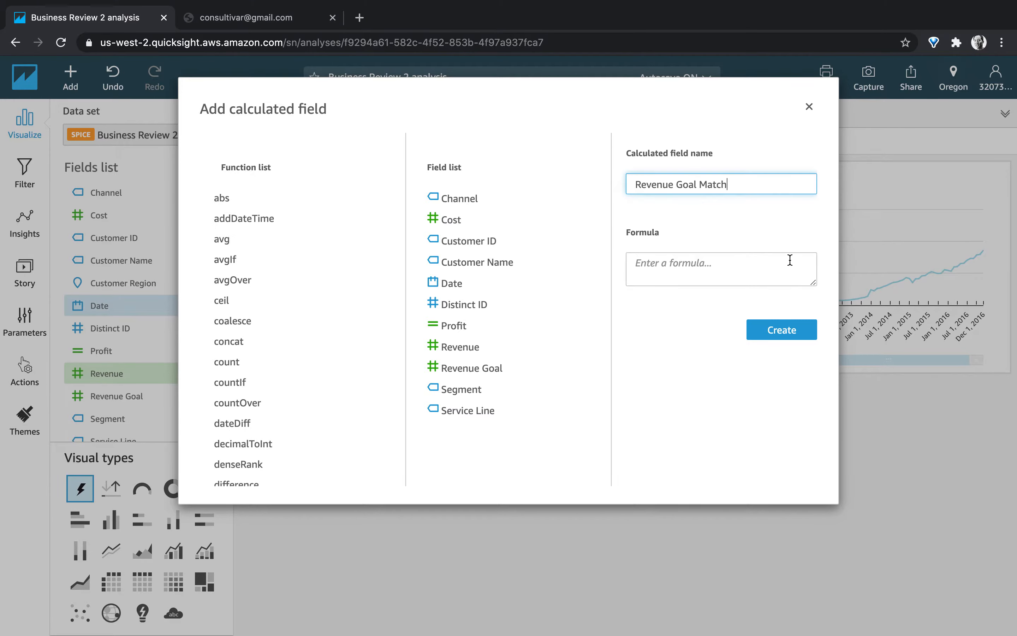
{"action": "type", "text": "{Revenue} - {Revenue Goal}"}
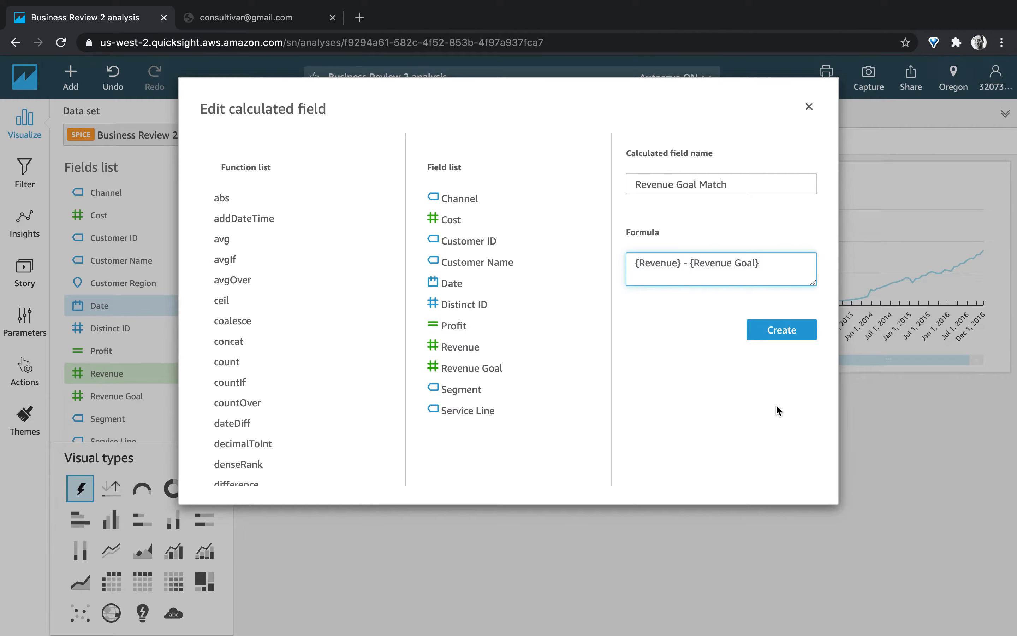
{"action": "left_click", "coordinate": [769, 333]}
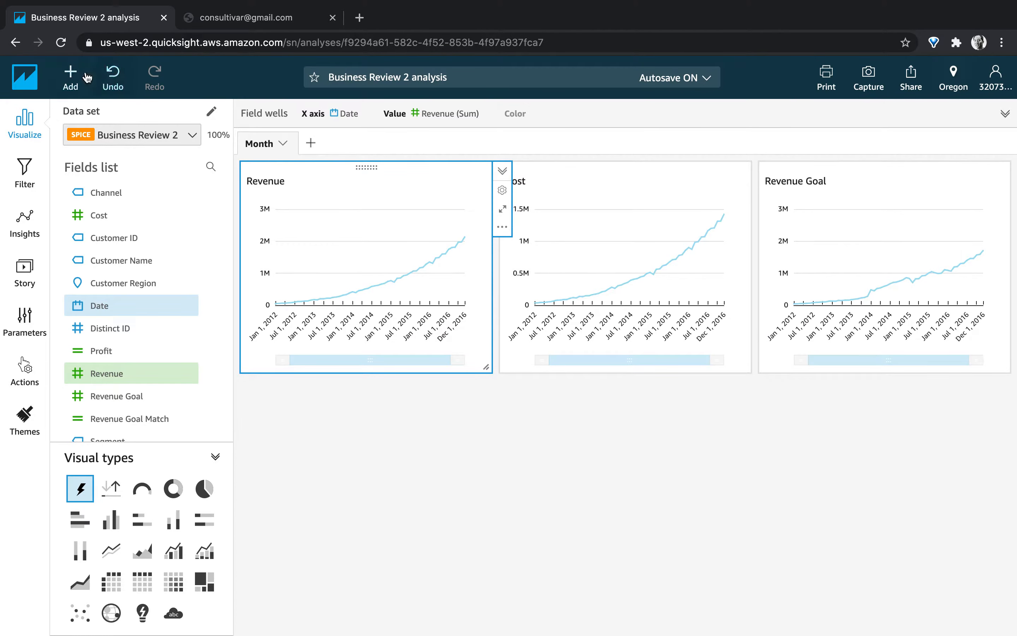
- Add two empty visuals side by side below the row of three charts
{"action": "left_click", "coordinate": [87, 76]}
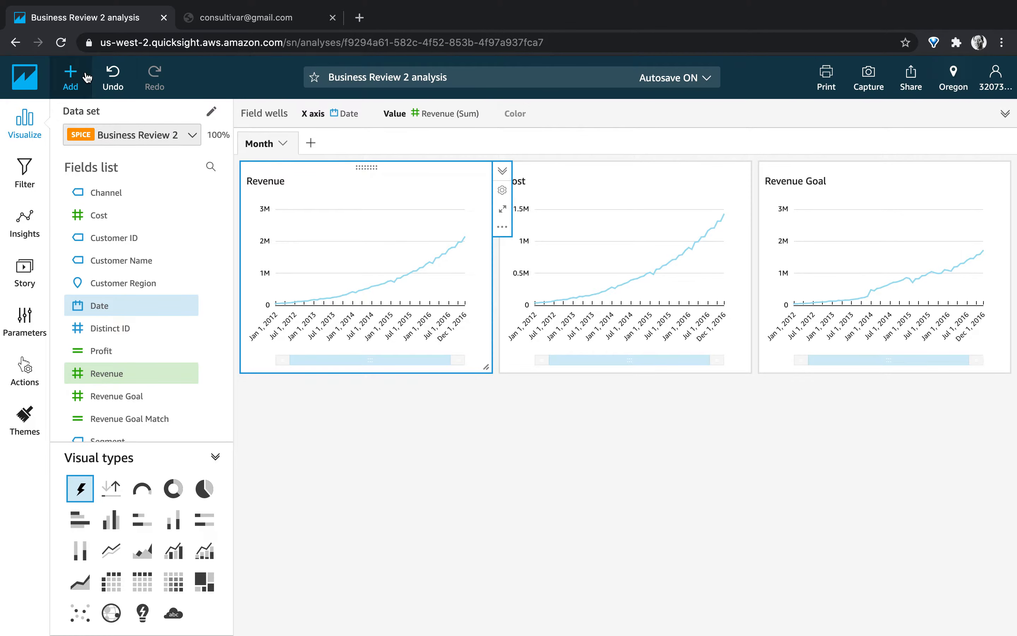
{"action": "left_click", "coordinate": [95, 110]}
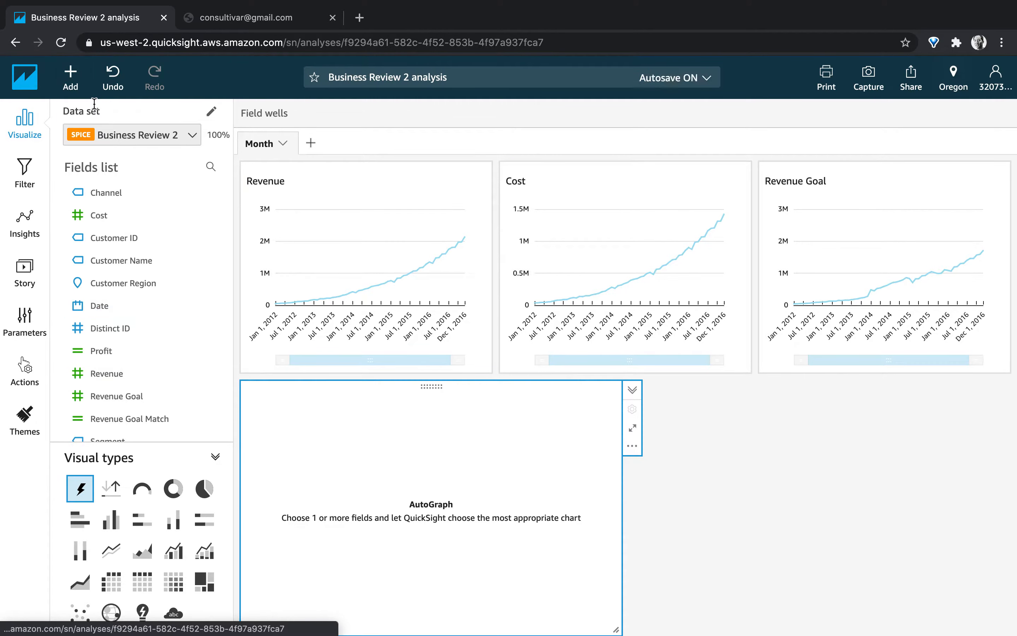
{"action": "left_click", "coordinate": [80, 97]}
{"action": "left_click", "coordinate": [84, 111]}
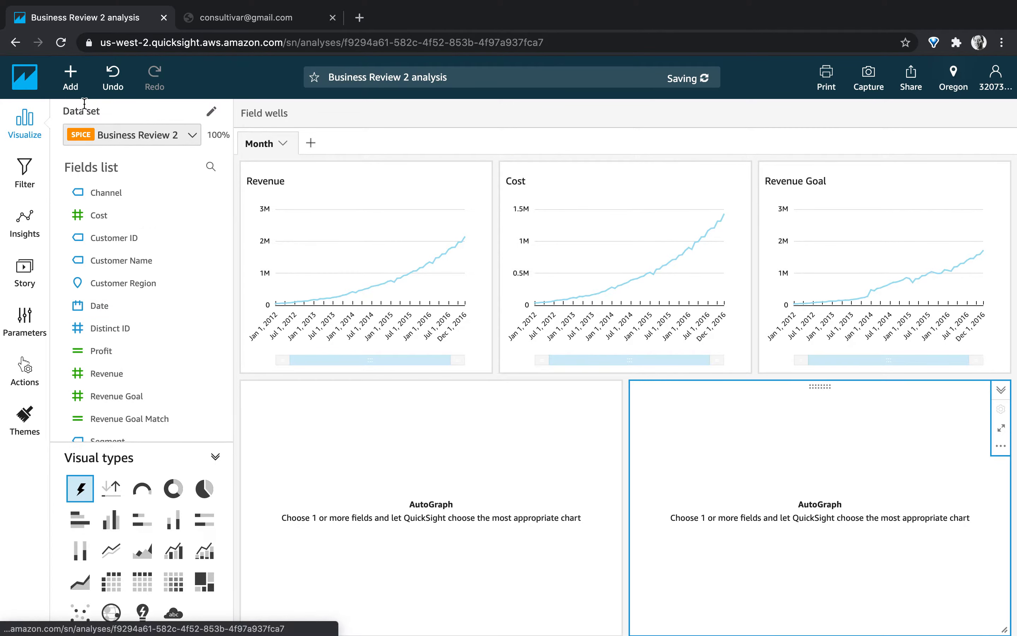
- Build the first visual of the second row with Date on the X axis and the calculated Profit field as the value
{"action": "left_click", "coordinate": [318, 401]}
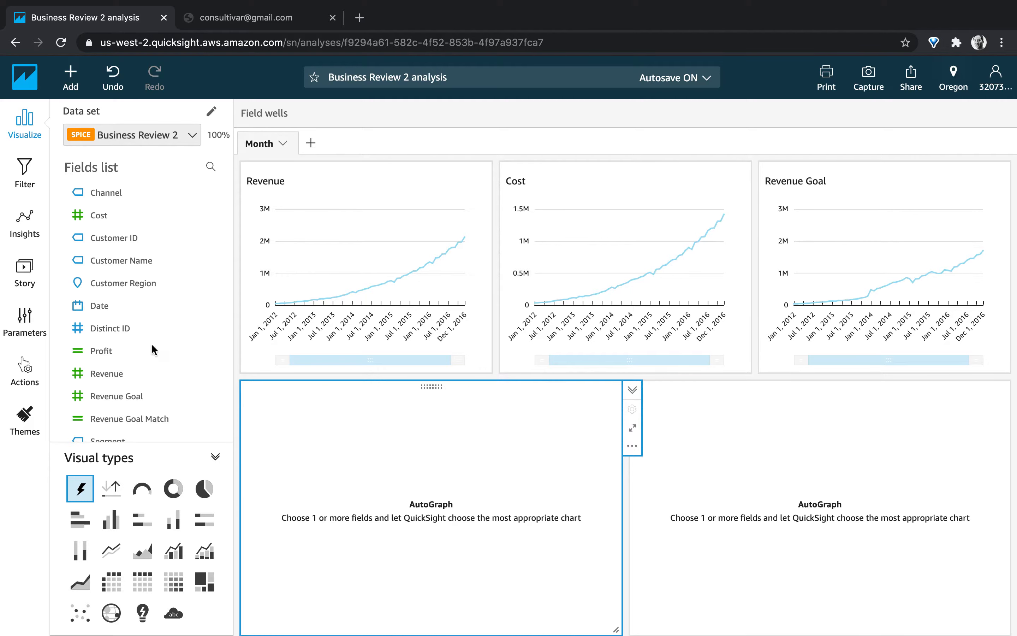
{"action": "left_click", "coordinate": [114, 315]}
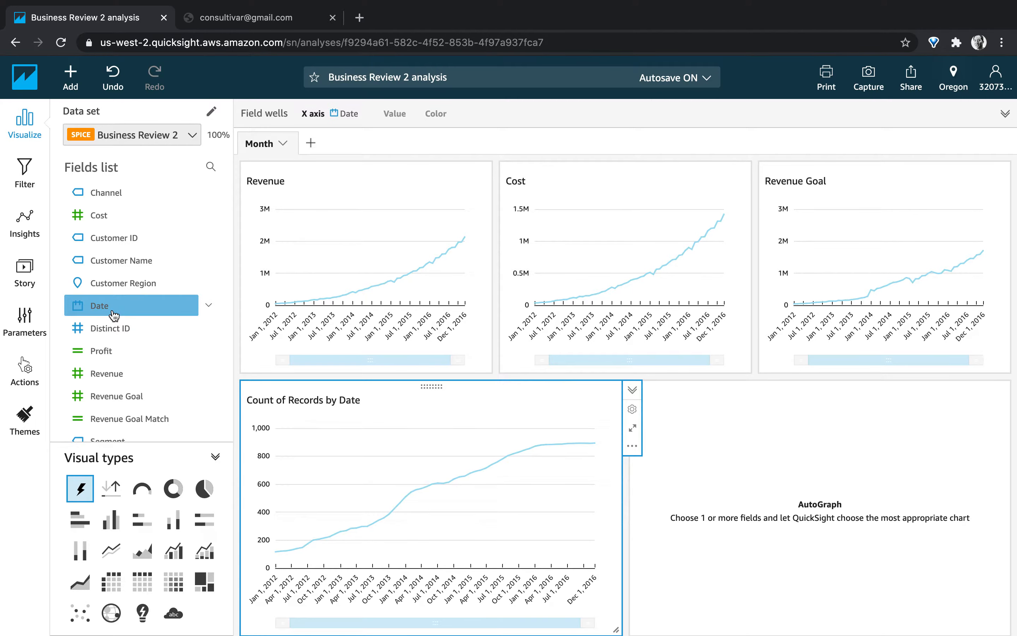
{"action": "left_click_drag", "start_coordinate": [116, 358], "coordinate": [118, 358]}
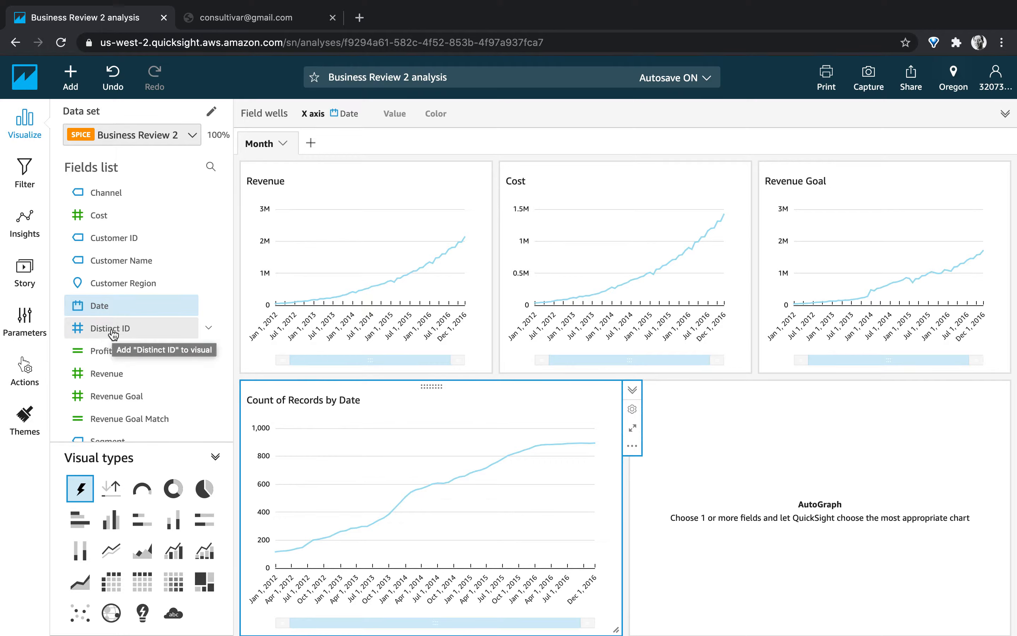
{"action": "left_click", "coordinate": [111, 357]}
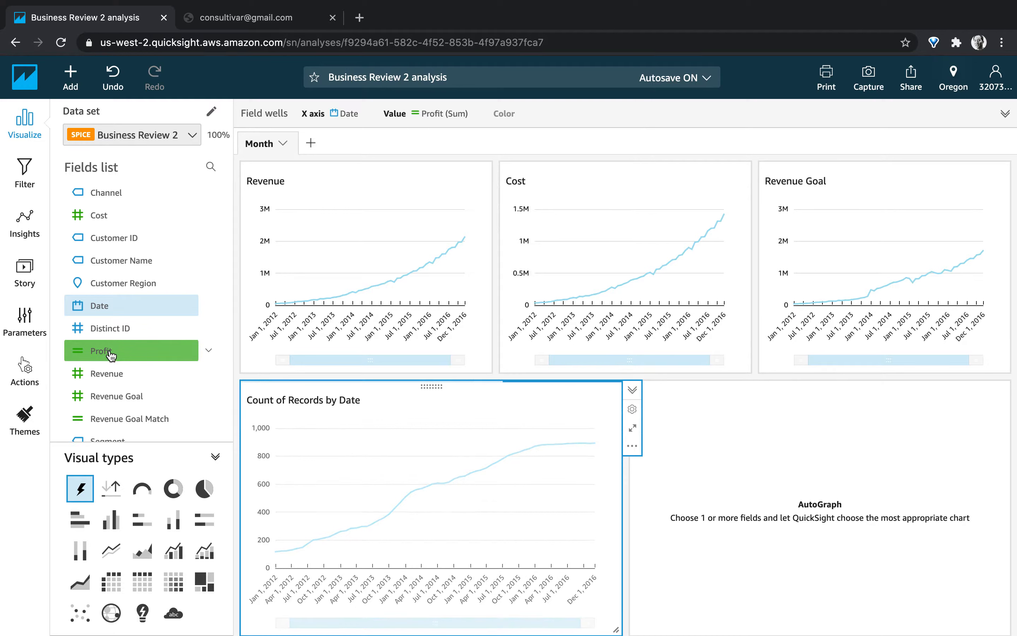
- Build the second visual of the second row with Date on the X axis and Revenue Goal Match as the value
{"action": "left_click", "coordinate": [697, 434]}
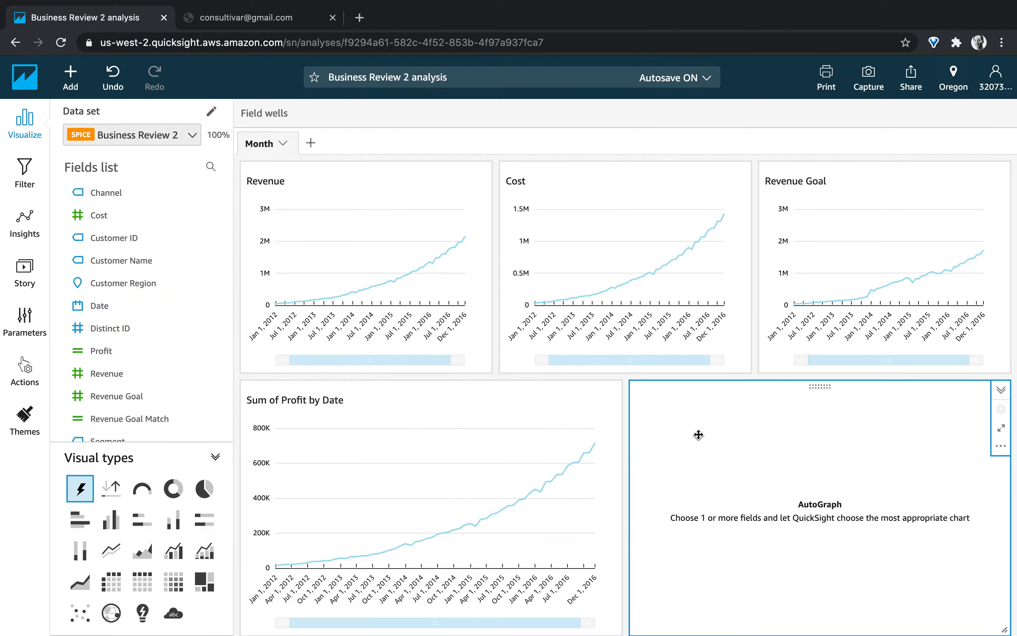
{"action": "left_click", "coordinate": [123, 307]}
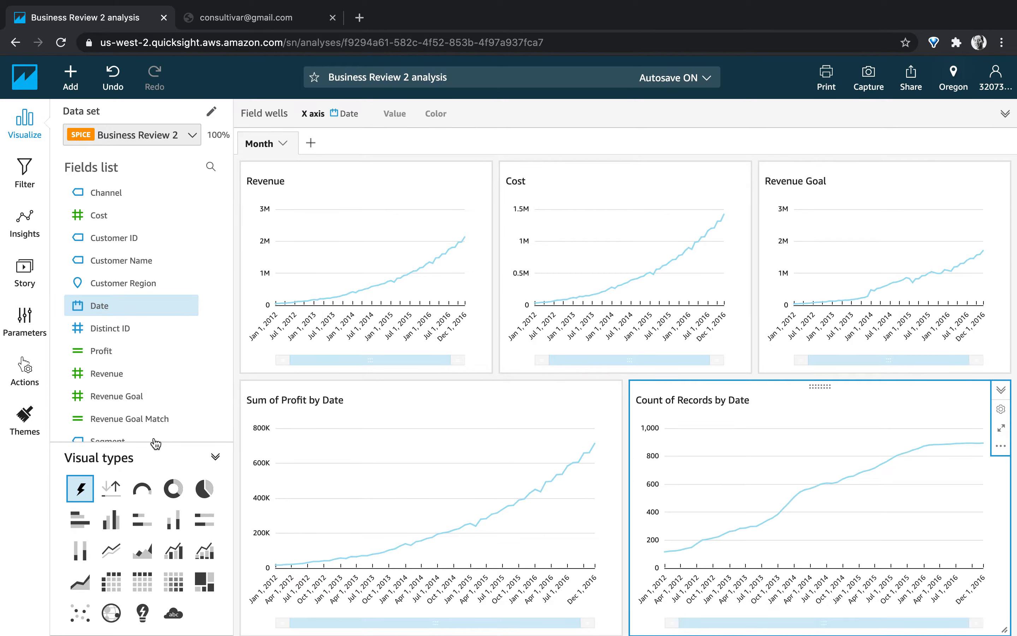
{"action": "left_click", "coordinate": [146, 421]}
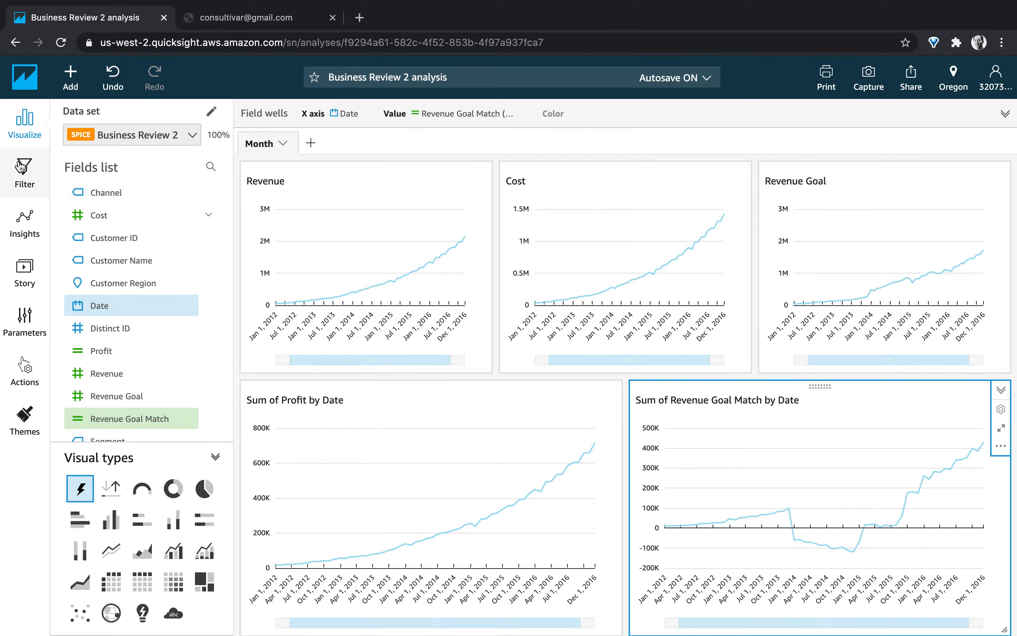
- Create a filter on the Date field and apply its scope to all visuals
{"action": "left_click", "coordinate": [25, 173]}
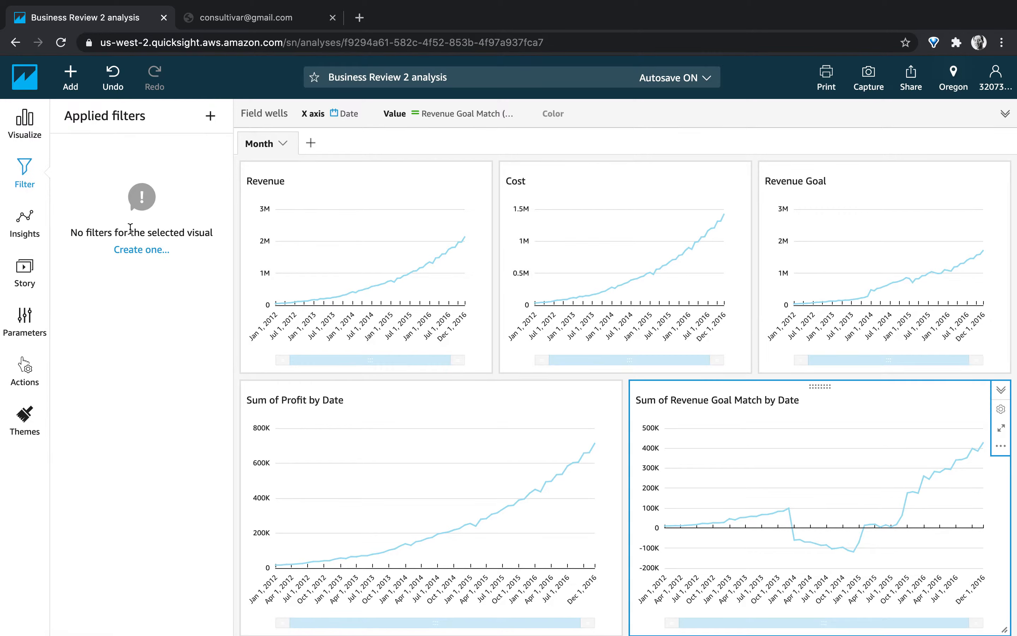
{"action": "left_click", "coordinate": [132, 249]}
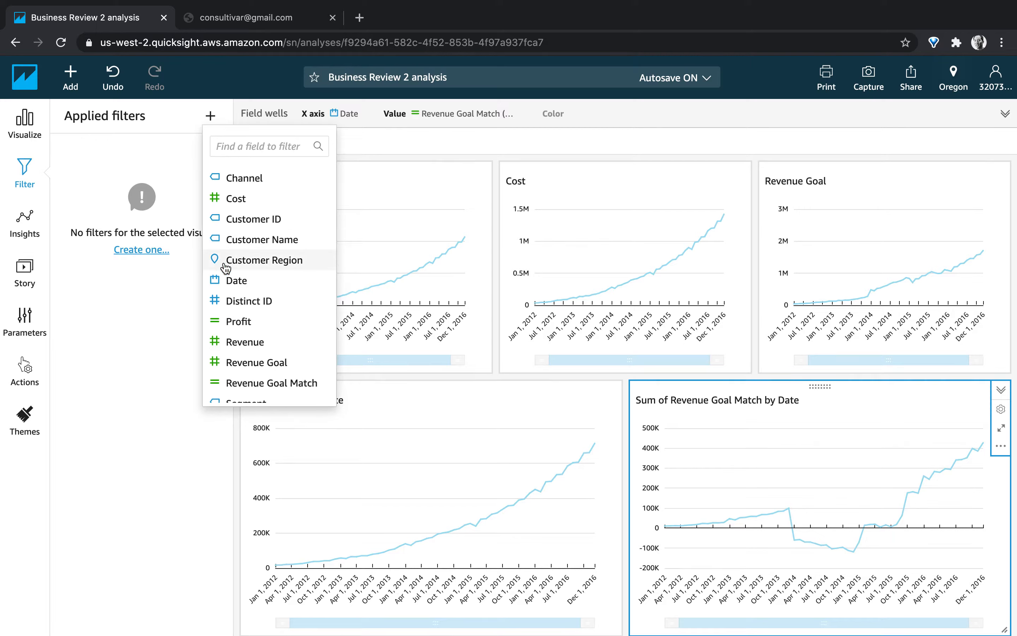
{"action": "left_click", "coordinate": [234, 281]}
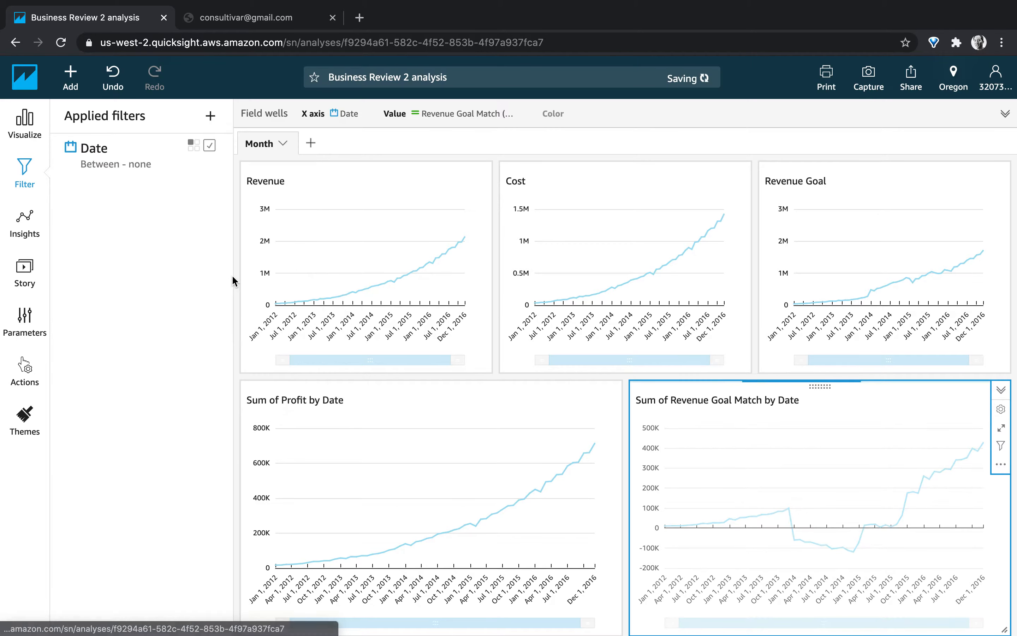
{"action": "left_click", "coordinate": [134, 156]}
{"action": "left_click", "coordinate": [126, 151]}
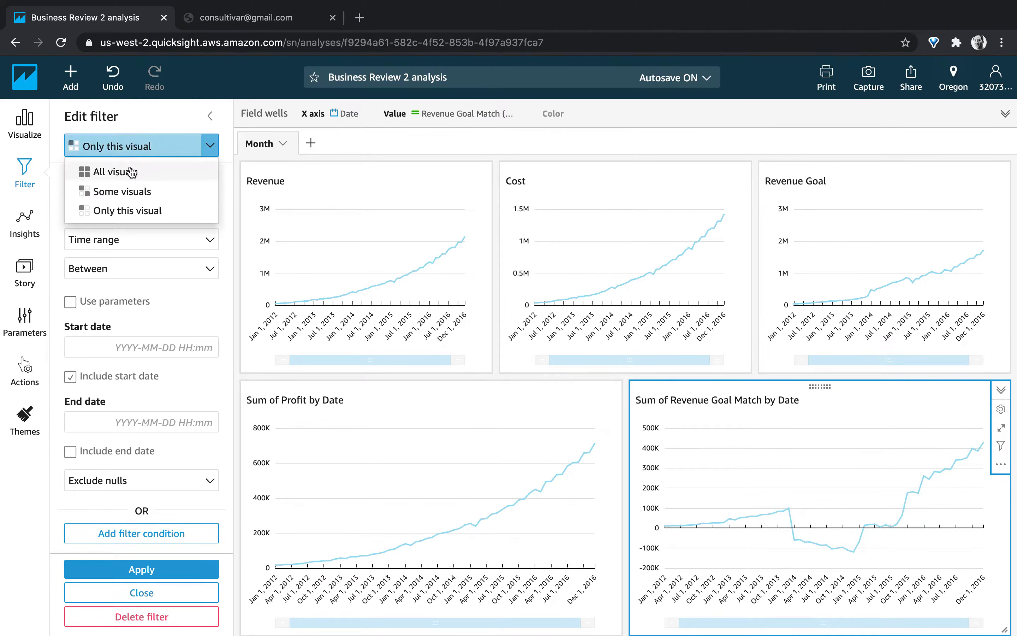
{"action": "left_click", "coordinate": [131, 171]}
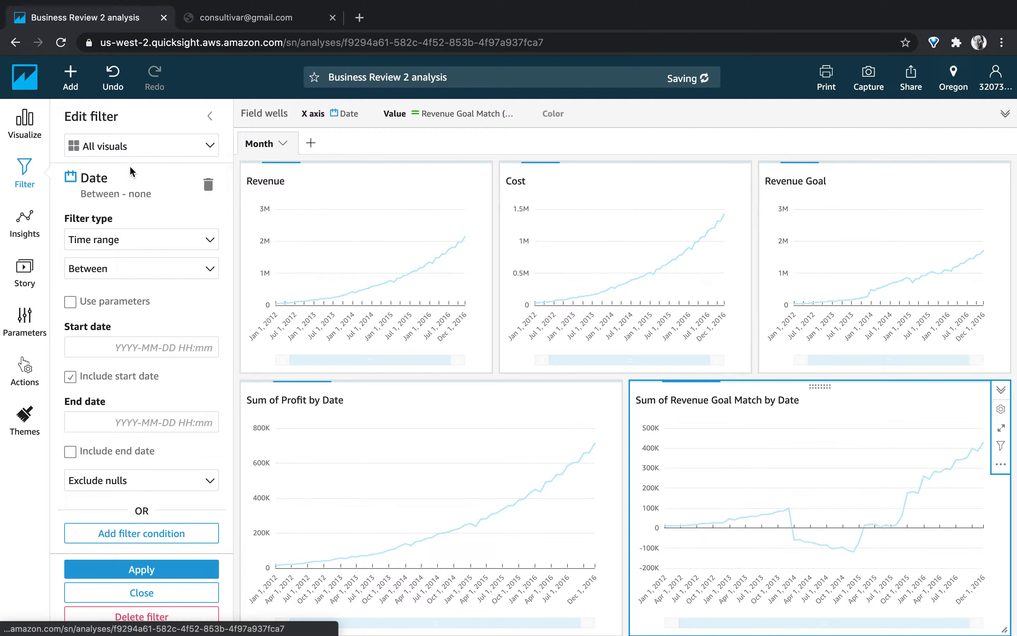
- Set the Date filter's type to Top and bottom filter
{"action": "left_click", "coordinate": [170, 238]}
{"action": "left_click", "coordinate": [176, 287]}
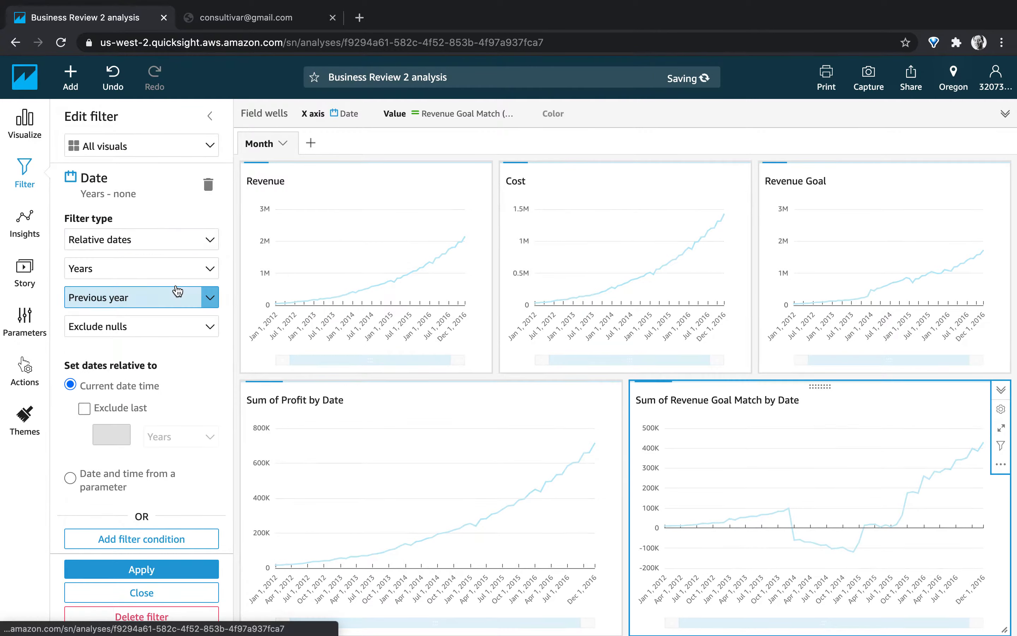
{"action": "left_click", "coordinate": [159, 238]}
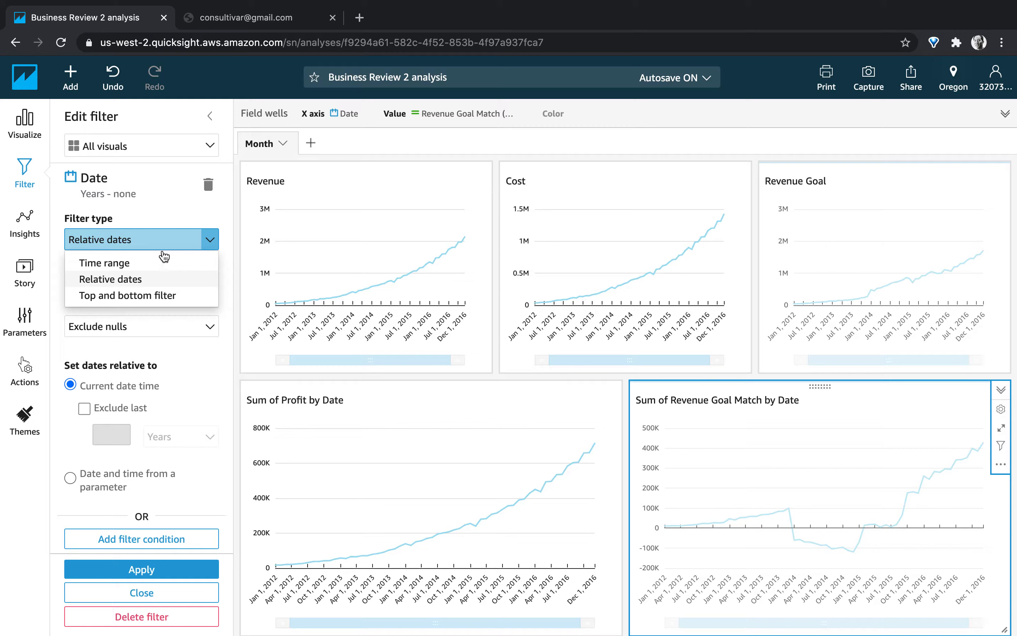
{"action": "left_click", "coordinate": [178, 295]}
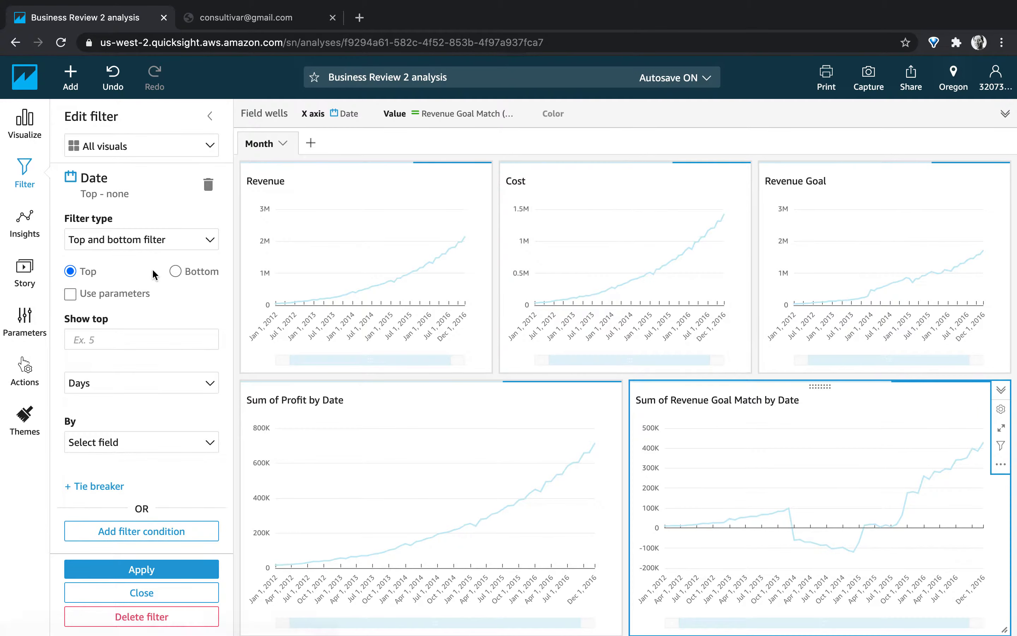
- Limit the Date filter to the top 6 months by Date (Count) and apply it
{"action": "left_click", "coordinate": [131, 339]}
{"action": "type", "text": "6"}
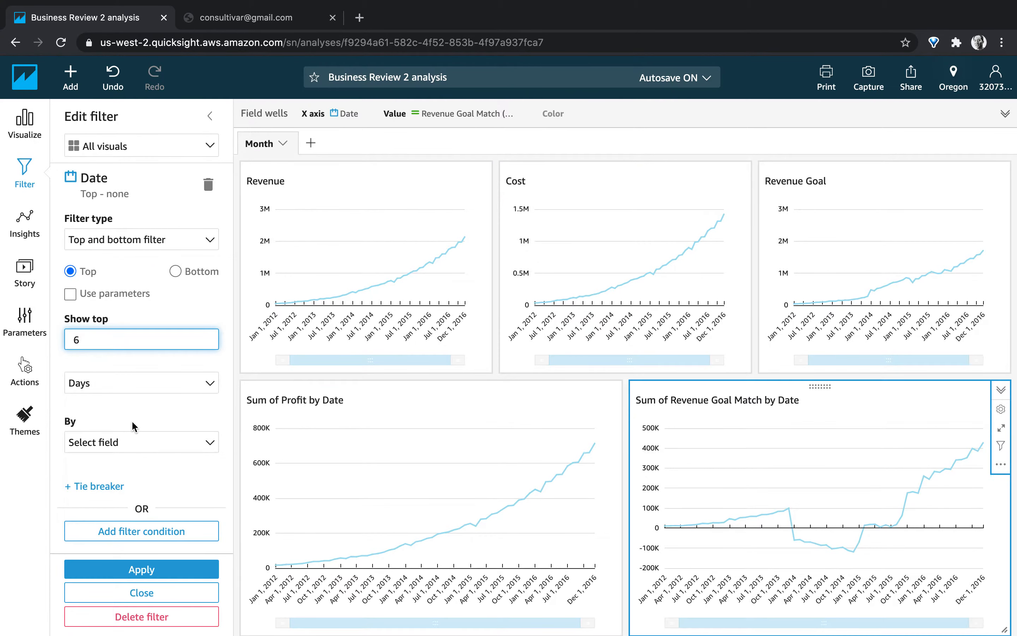
{"action": "left_click", "coordinate": [119, 389]}
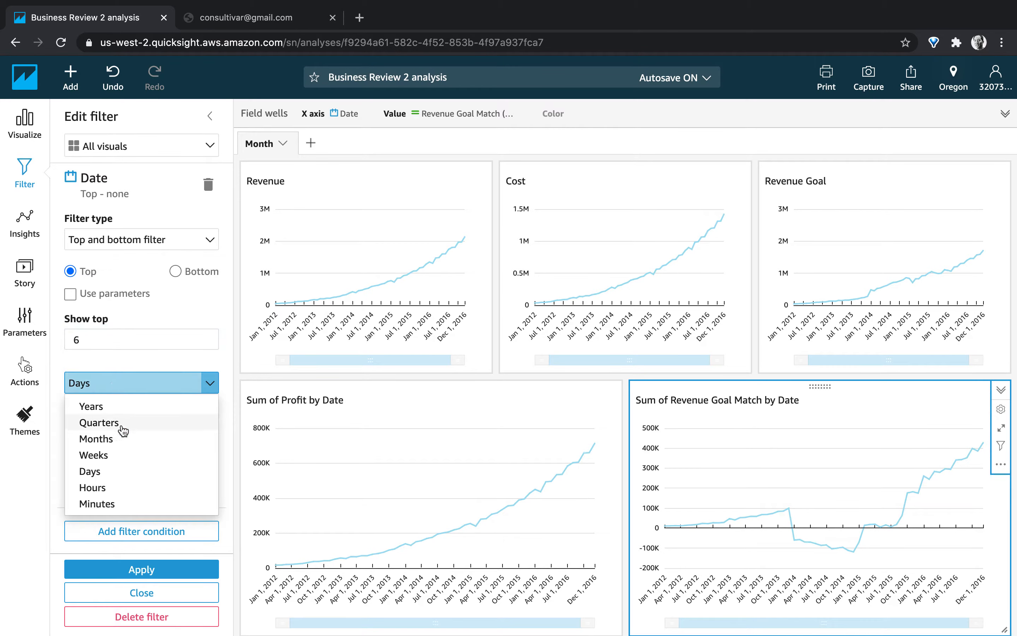
{"action": "left_click", "coordinate": [124, 439]}
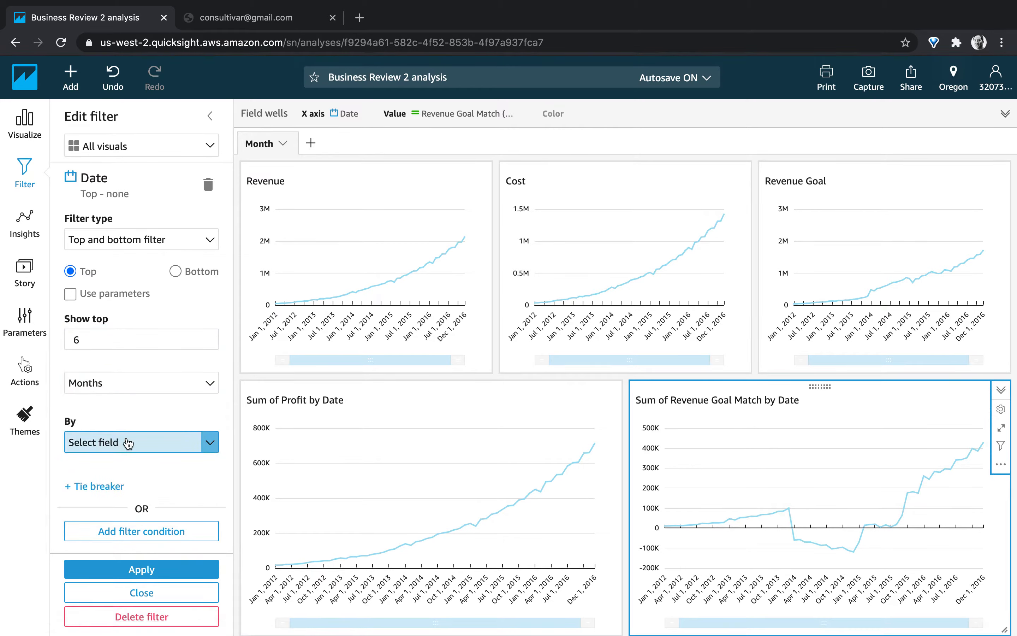
{"action": "left_click", "coordinate": [128, 442]}
{"action": "left_click", "coordinate": [121, 359]}
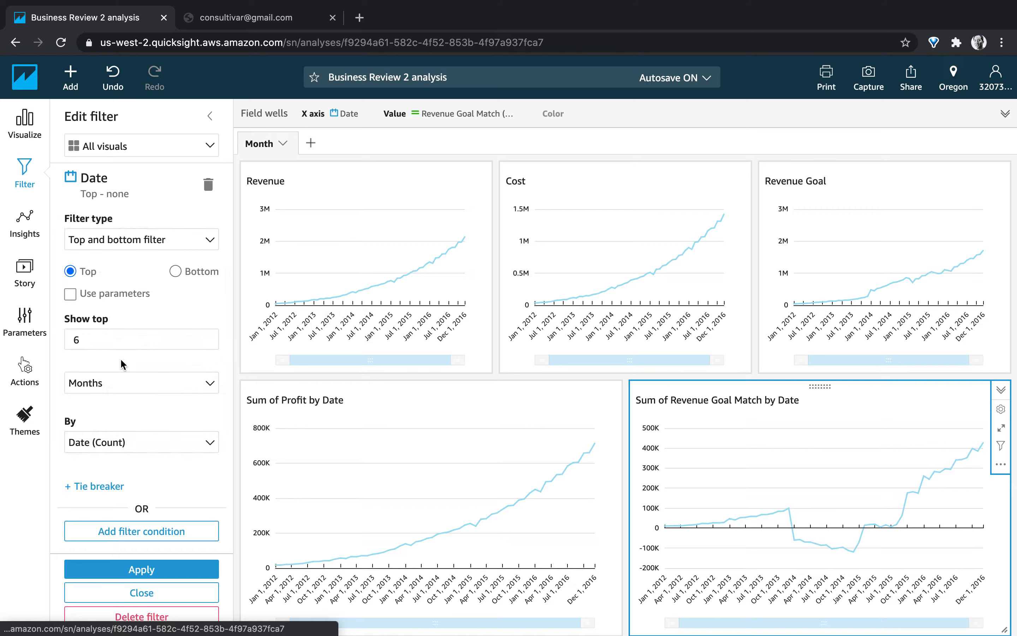
{"action": "left_click", "coordinate": [161, 572]}
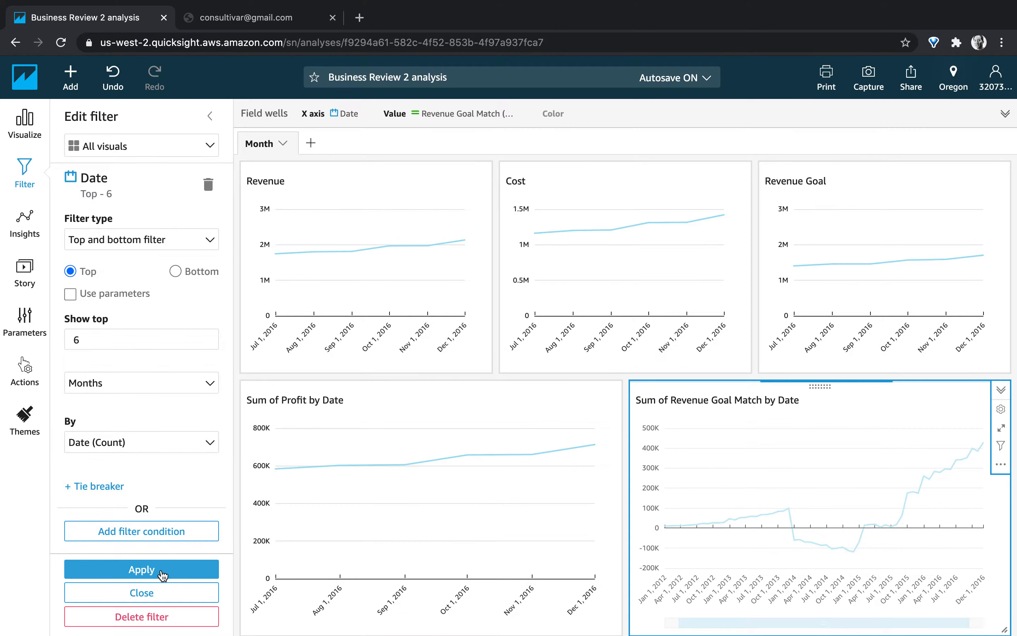
- Add a pivot table visual below the charts with Date in the rows and Revenue as the value
{"action": "left_click", "coordinate": [44, 127]}
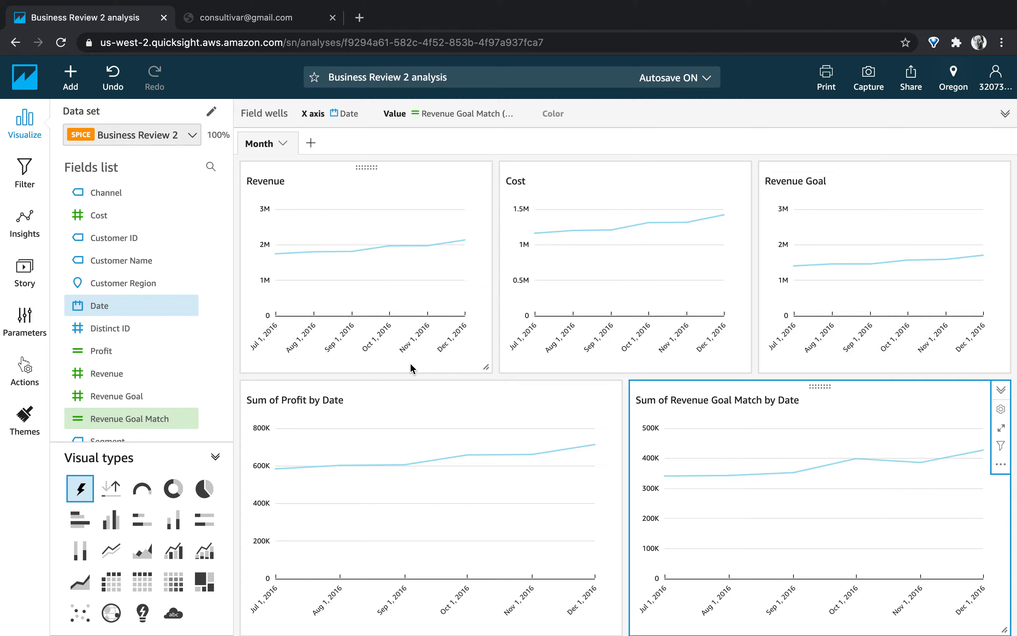
{"action": "scroll", "coordinate": [337, 308], "scroll_direction": "down", "scroll_amount": 2}
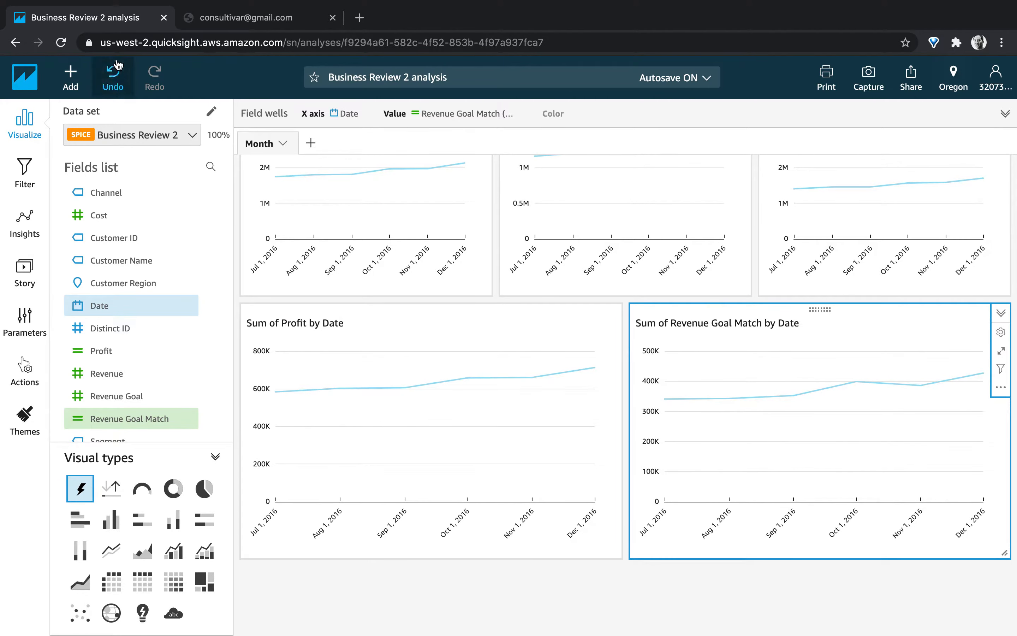
{"action": "left_click", "coordinate": [77, 66]}
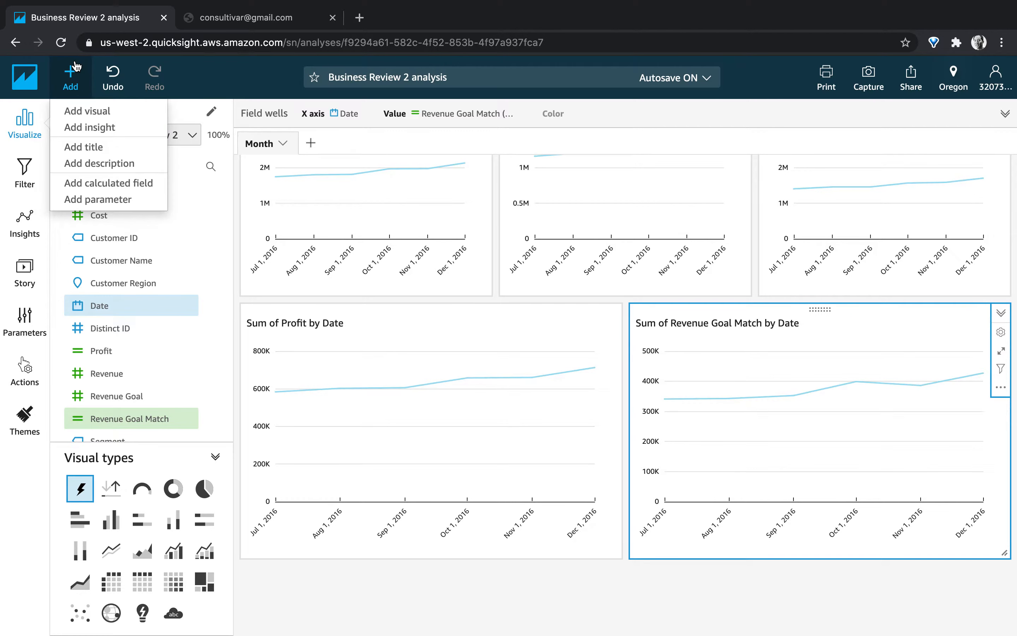
{"action": "left_click", "coordinate": [104, 116]}
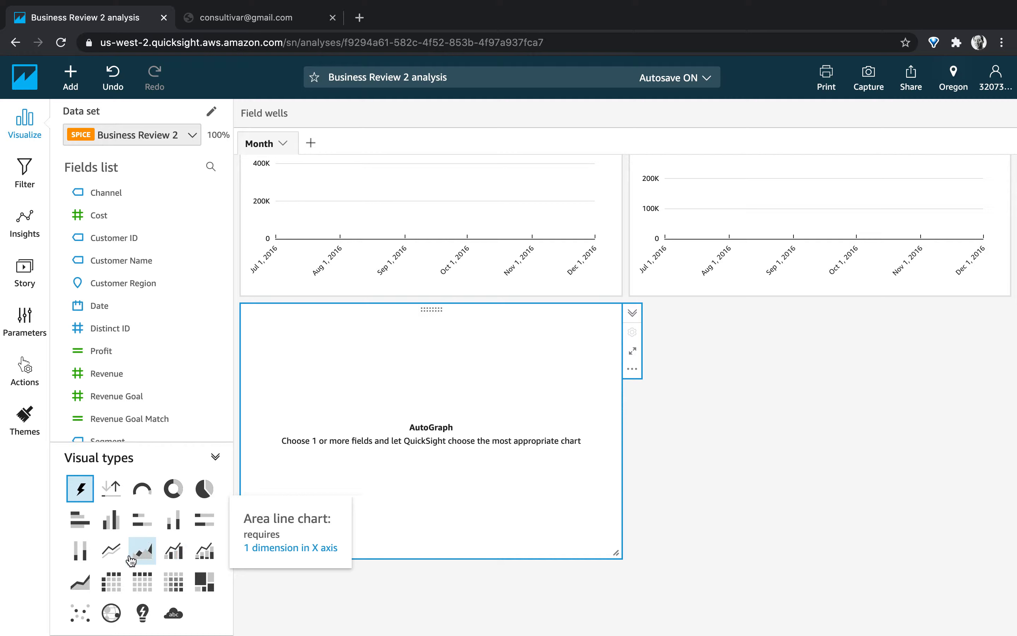
{"action": "left_click", "coordinate": [116, 575]}
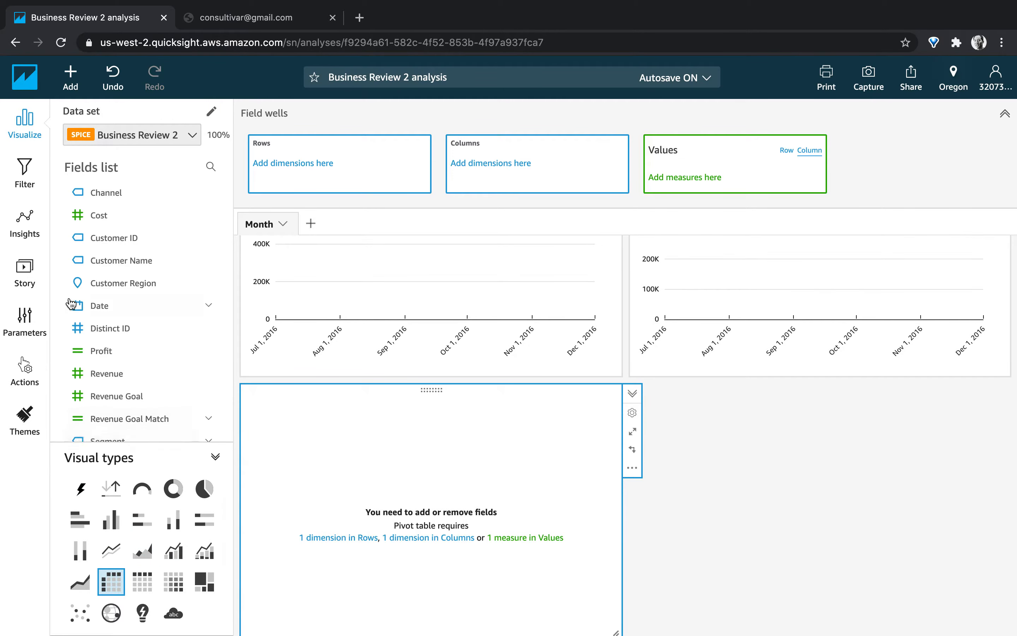
{"action": "left_click", "coordinate": [96, 305]}
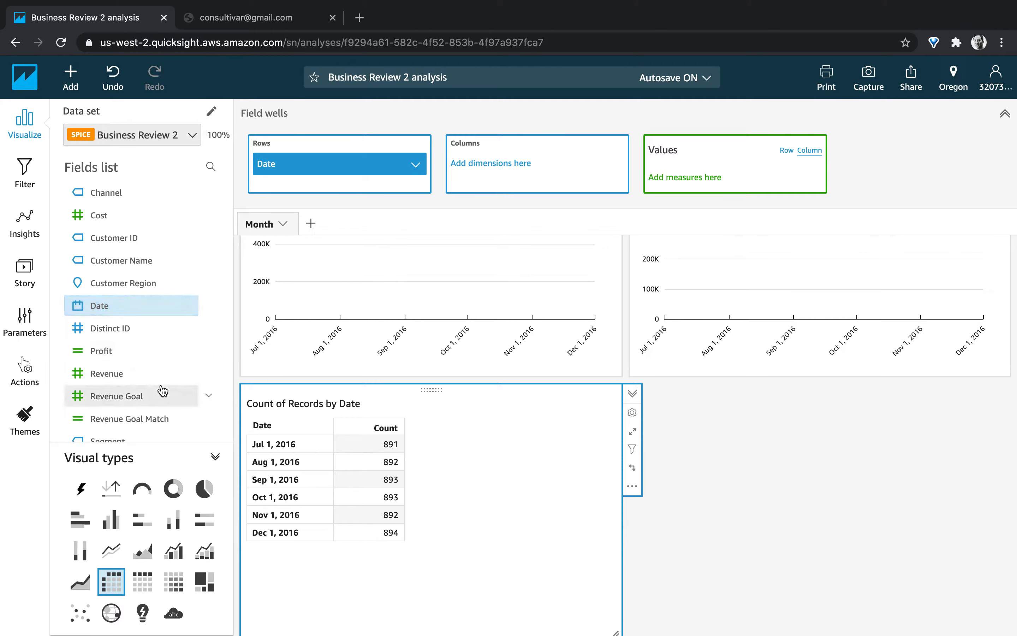
{"action": "left_click", "coordinate": [107, 375]}
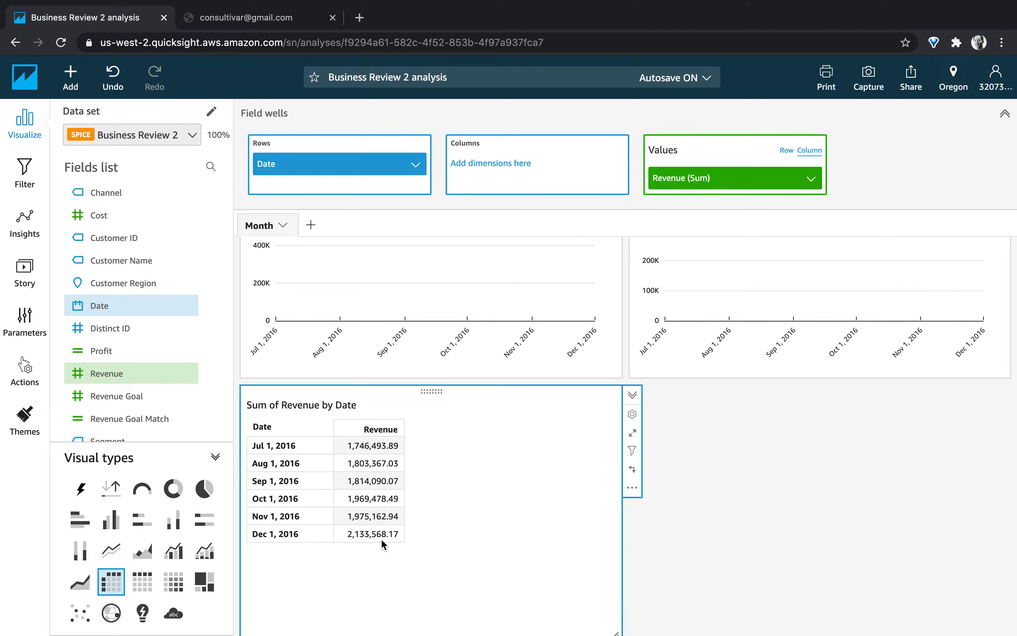
- Compare the Dec 1, 2016 and Sep 1, 2016 revenue figures in the pivot table
{"action": "left_click_drag", "start_coordinate": [347, 533], "coordinate": [397, 532]}
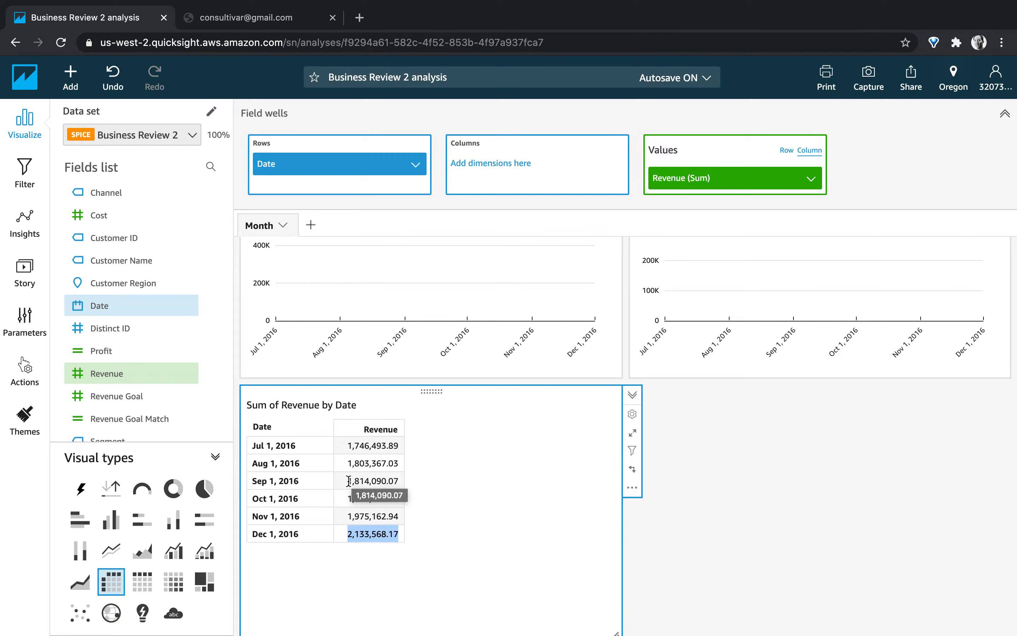
{"action": "left_click_drag", "start_coordinate": [349, 481], "coordinate": [395, 479]}
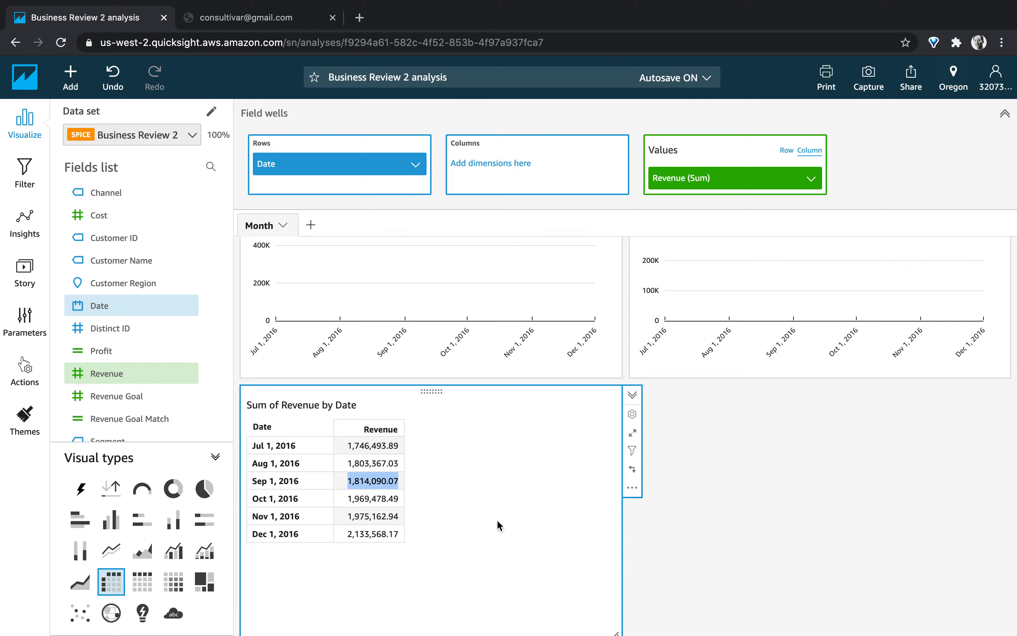
{"action": "scroll", "coordinate": [665, 529], "scroll_direction": "down", "scroll_amount": 2}
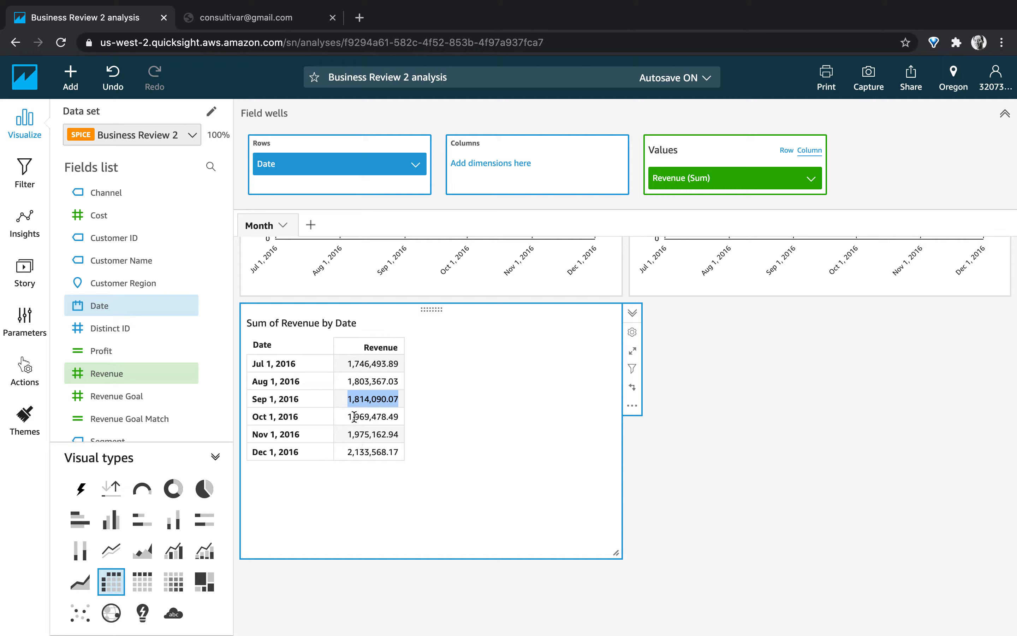
{"action": "left_click", "coordinate": [665, 478]}
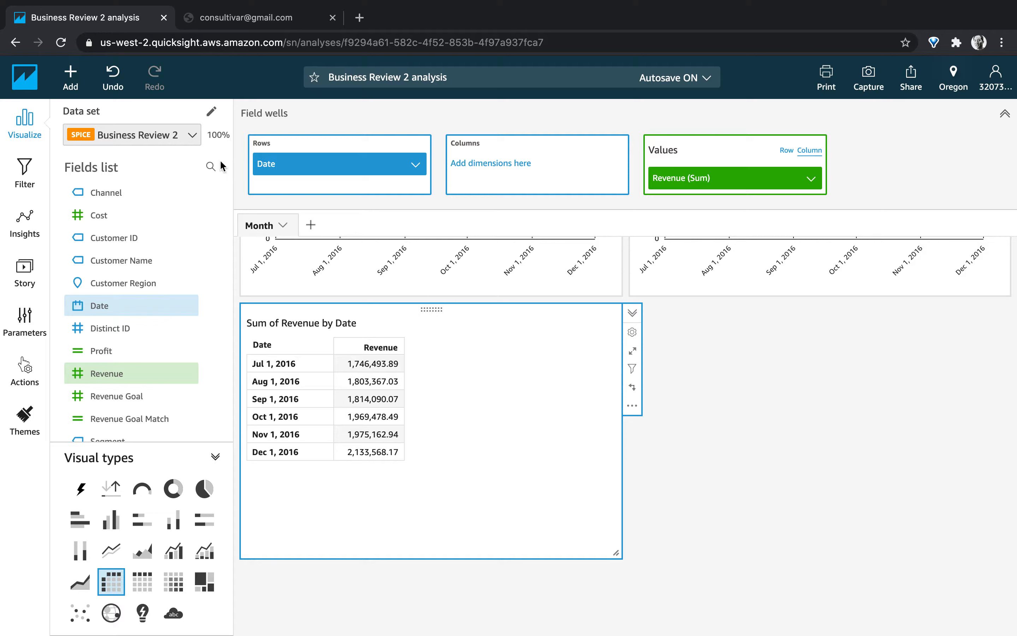
- Create a calculated field named "Last Date" with the formula parseDate('12/1/2016','MM/dd/yyyy')
{"action": "left_click", "coordinate": [82, 95]}
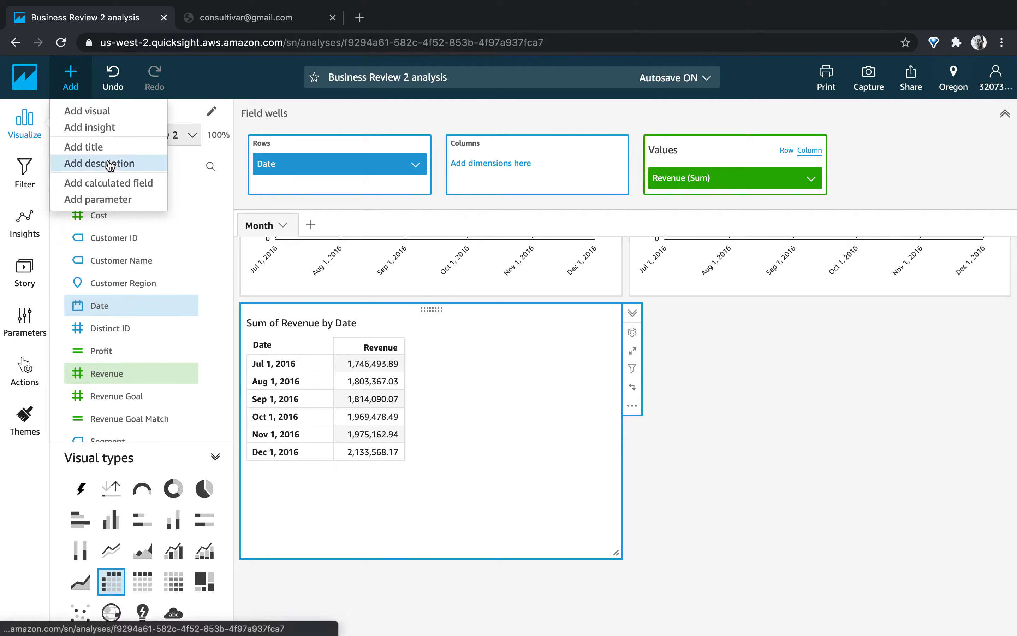
{"action": "left_click", "coordinate": [115, 183]}
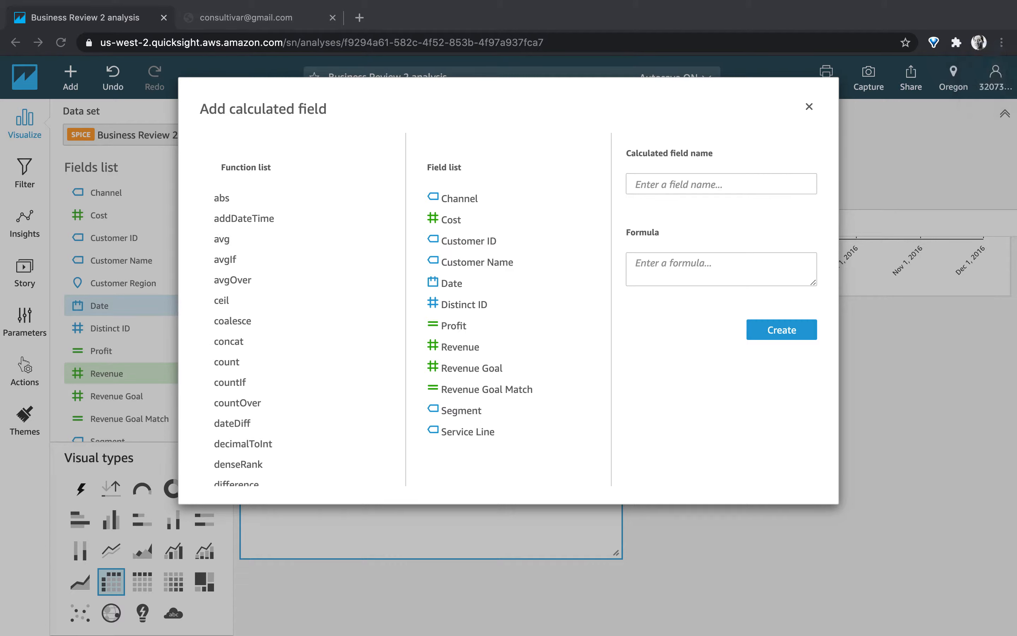
{"action": "left_click", "coordinate": [673, 184]}
{"action": "left_click", "coordinate": [671, 182]}
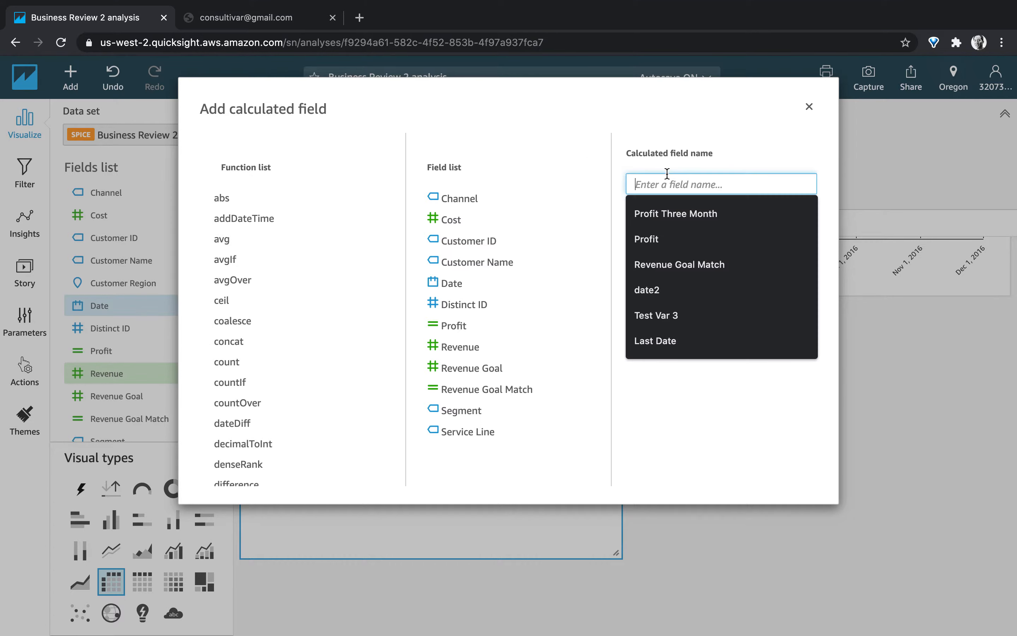
{"action": "type", "text": "Last Date"}
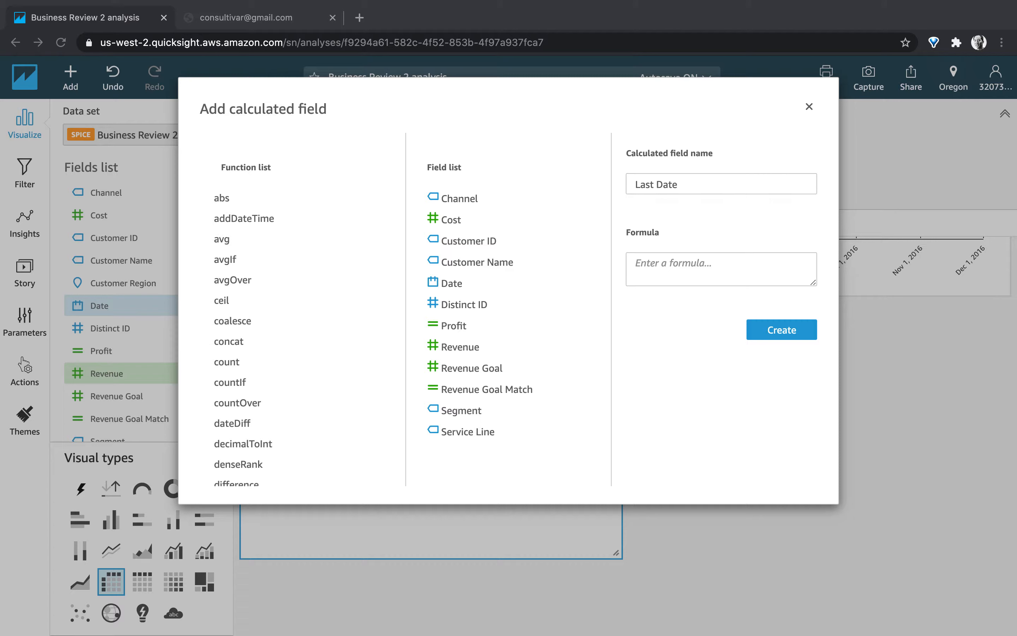
{"action": "key", "text": "super+c"}
{"action": "left_click", "coordinate": [764, 275]}
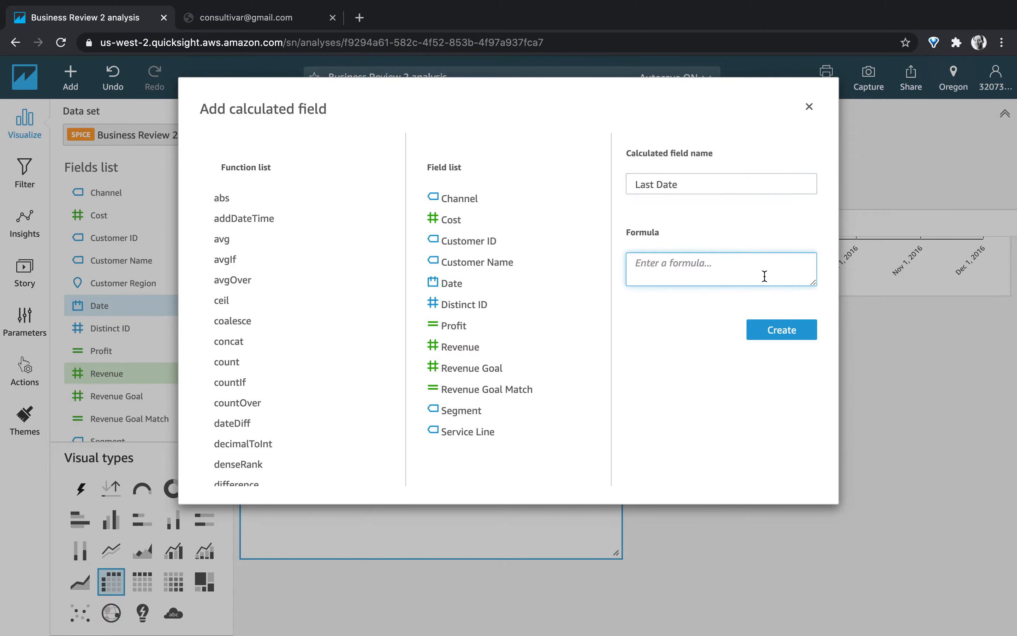
{"action": "key", "text": "super+v"}
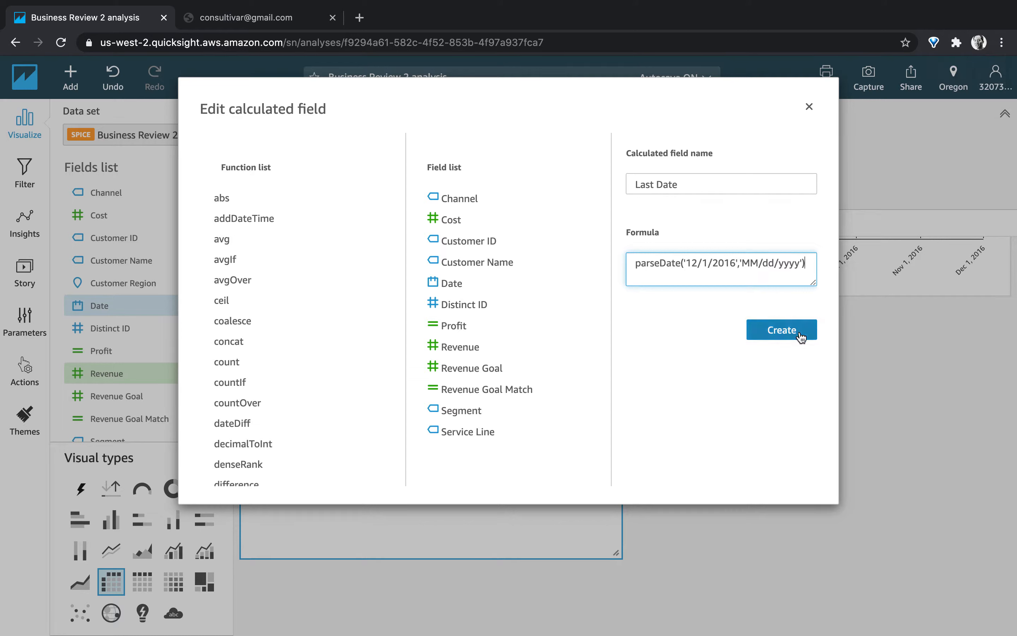
{"action": "left_click", "coordinate": [789, 331]}
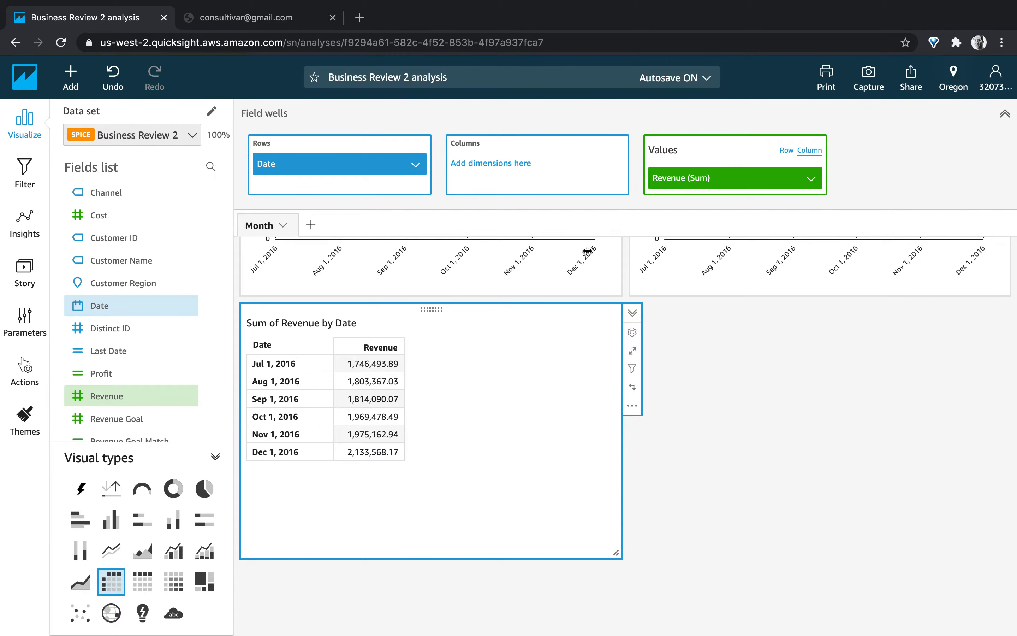
- Start a new calculated field and name it "Revenue Three Month Change"
{"action": "left_click", "coordinate": [71, 80]}
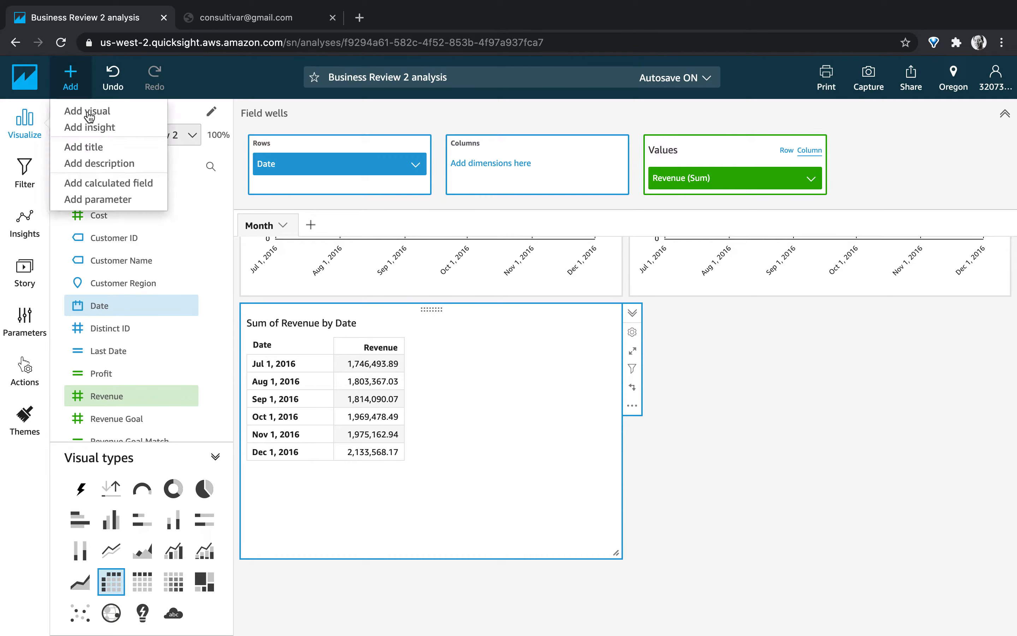
{"action": "left_click", "coordinate": [102, 183]}
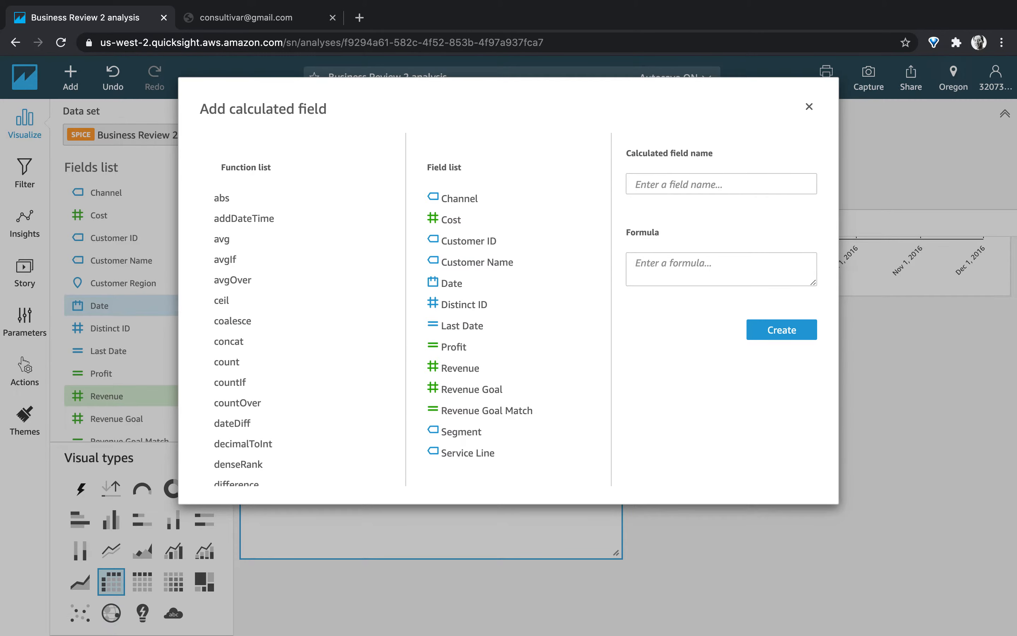
{"action": "key", "text": "super+Tab"}
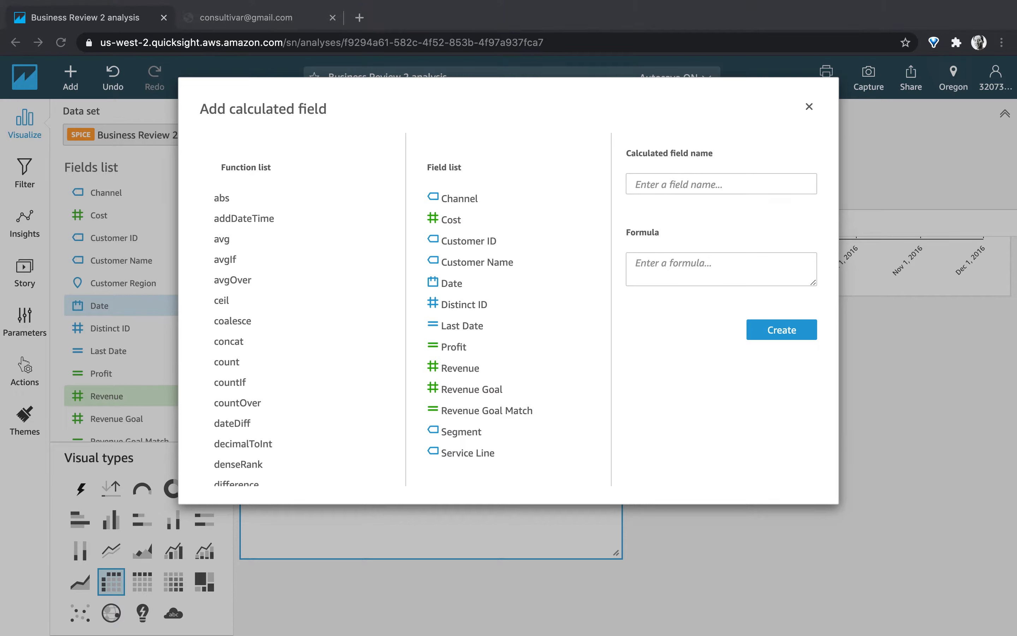
{"action": "key", "text": "super+c"}
{"action": "left_click", "coordinate": [752, 187]}
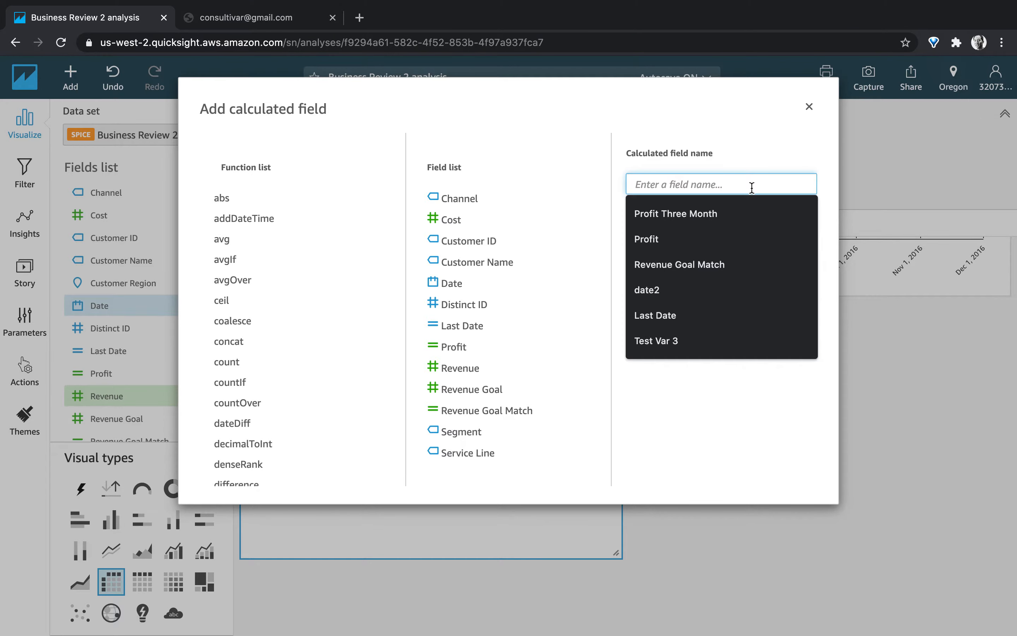
{"action": "key", "text": "super+v"}
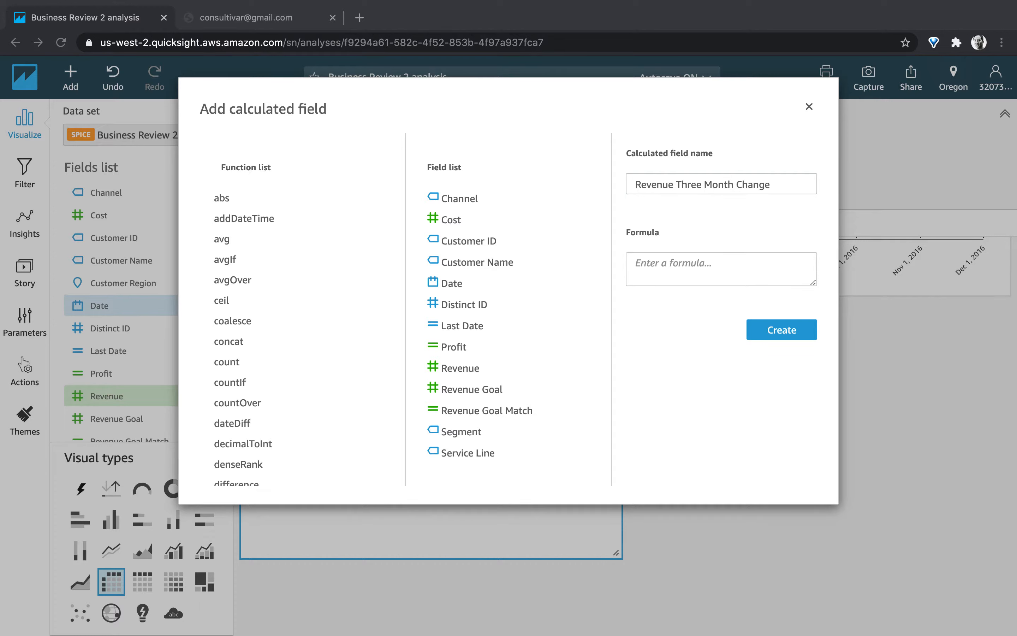
- Enter the formula sum(ifelse(Date = {Last Date},{Revenue},0)) - sum(ifelse((dateDiff({Last Date},Date,'MM') <= -3) AND (dateDiff({Last Date},Date,'MM') > -4),{Revenue},0))
{"action": "key", "text": "super+c"}
{"action": "left_click", "coordinate": [677, 268]}
{"action": "left_click", "coordinate": [678, 269]}
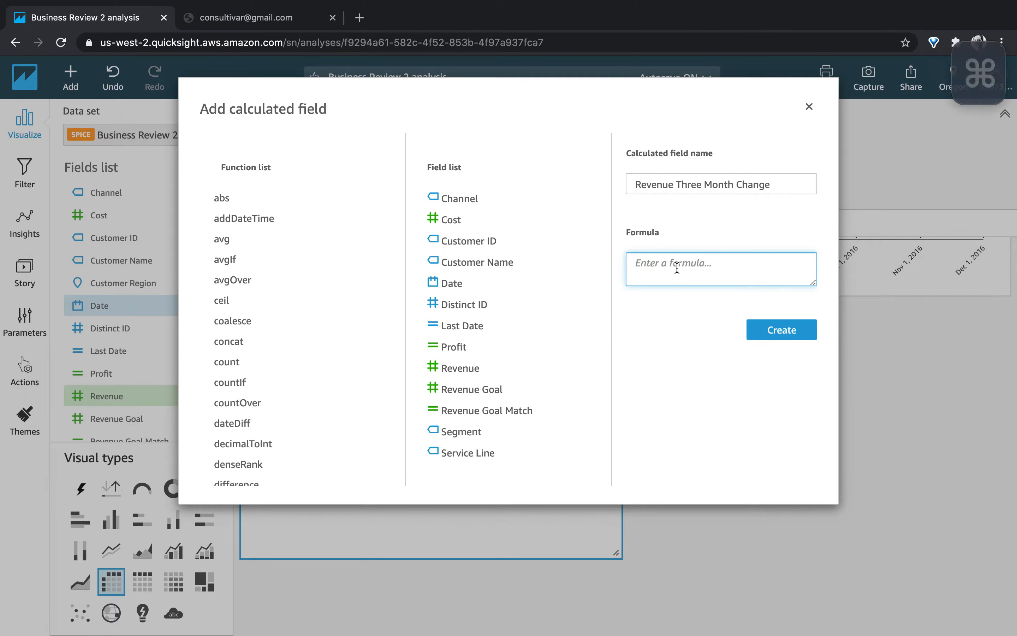
{"action": "key", "text": "super+v"}
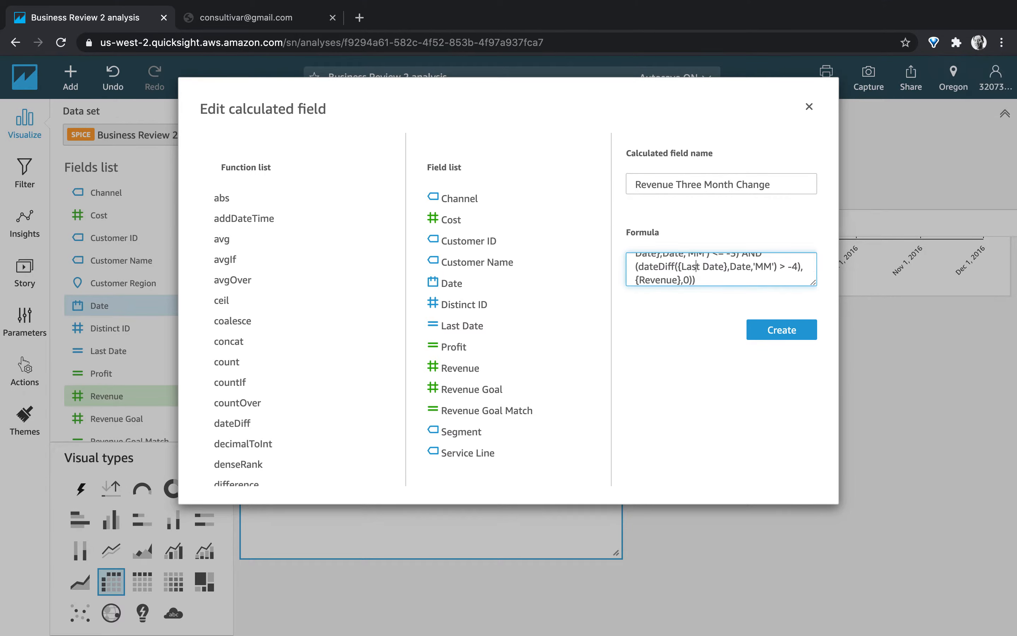
{"action": "scroll", "coordinate": [696, 265], "scroll_direction": "up", "scroll_amount": 3}
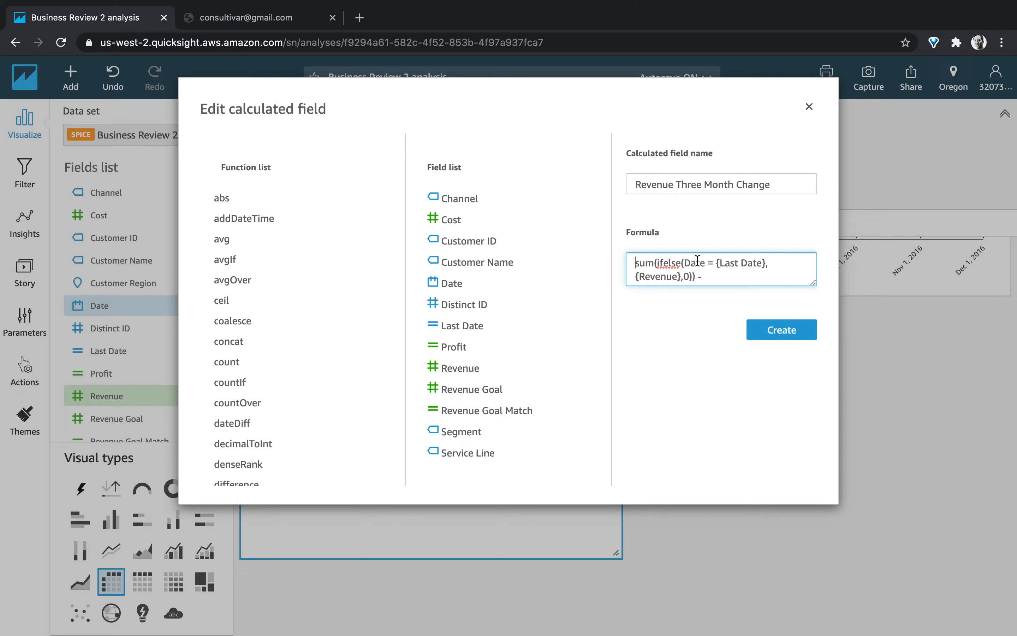
{"action": "key", "text": "Down"}
{"action": "key", "text": "super+v"}
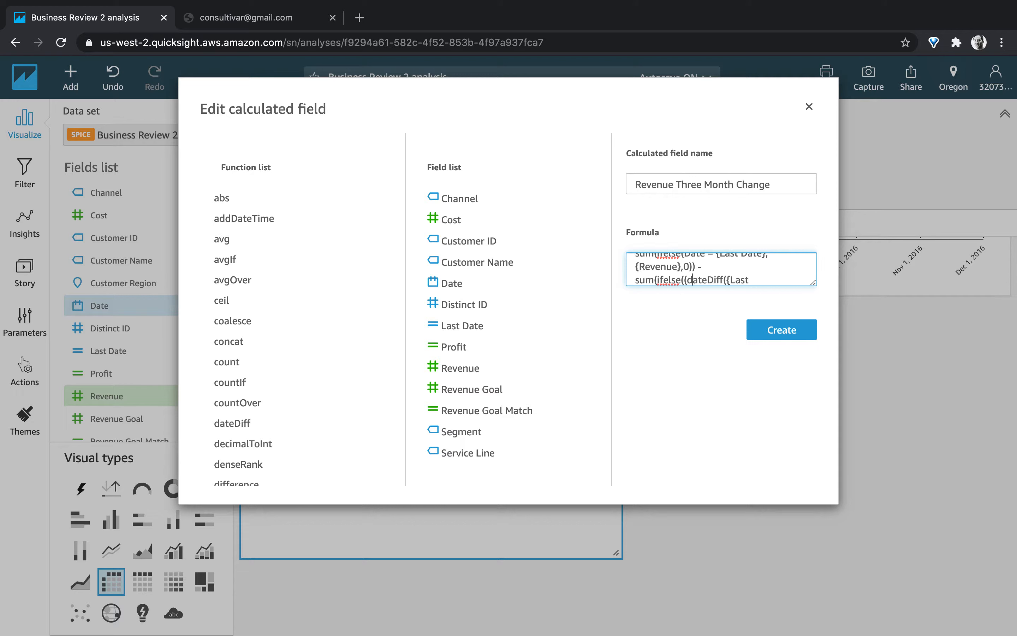
- Look through the available functions, recheck the formula and create the Revenue Three Month Change field
{"action": "mouse_move", "coordinate": [334, 282]}
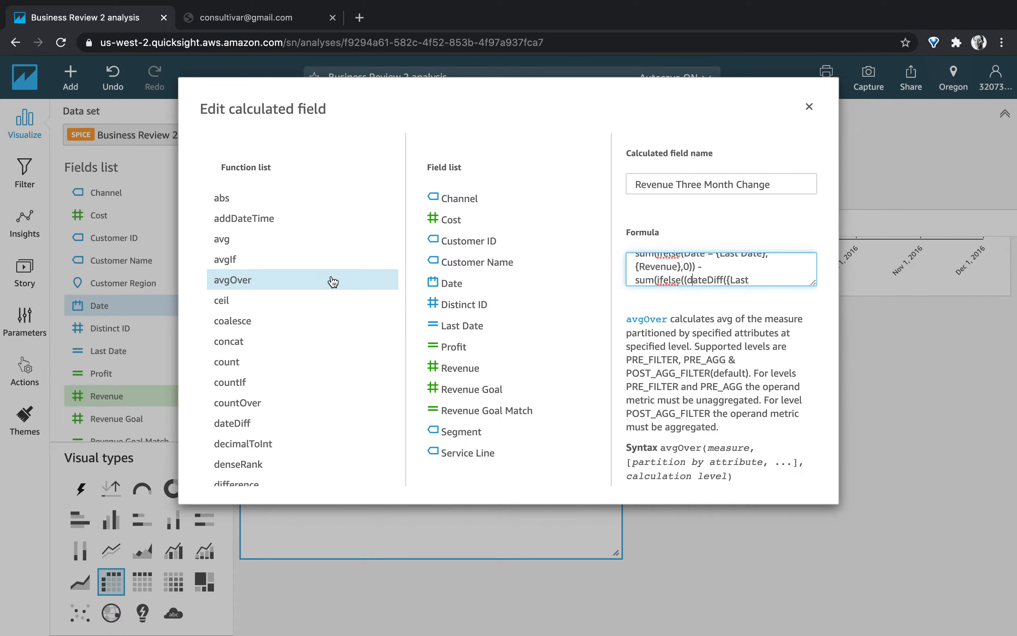
{"action": "scroll", "coordinate": [333, 281], "scroll_direction": "down", "scroll_amount": 10}
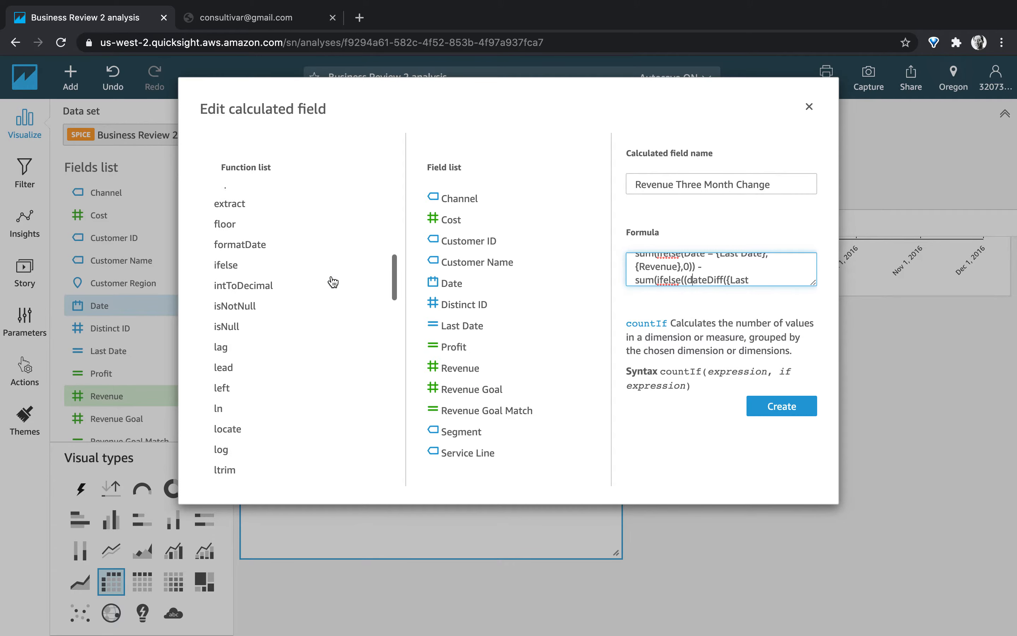
{"action": "scroll", "coordinate": [333, 282], "scroll_direction": "down", "scroll_amount": 10}
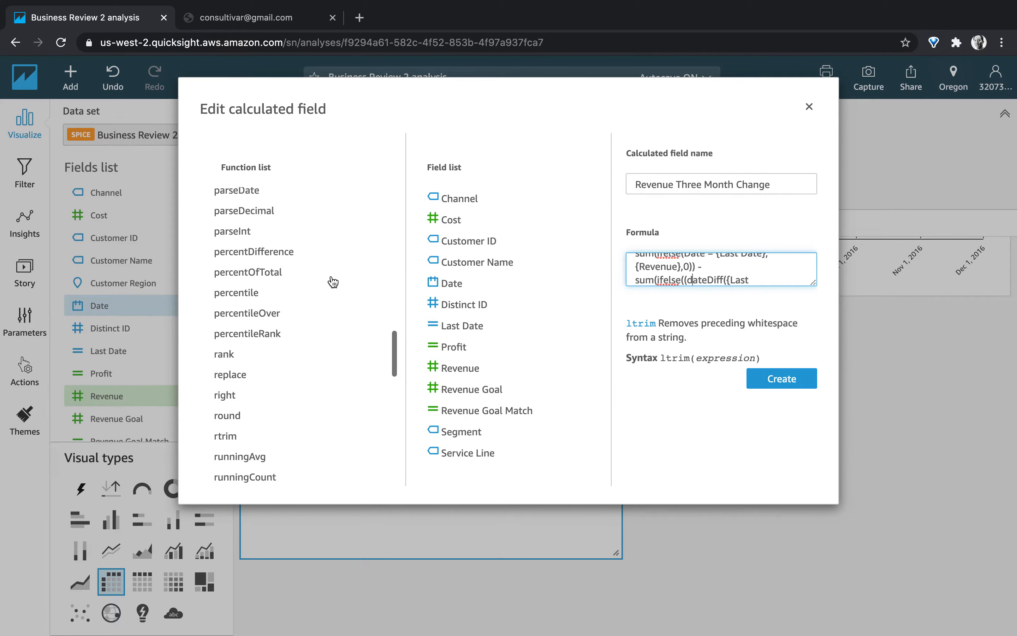
{"action": "scroll", "coordinate": [333, 278], "scroll_direction": "down", "scroll_amount": 7}
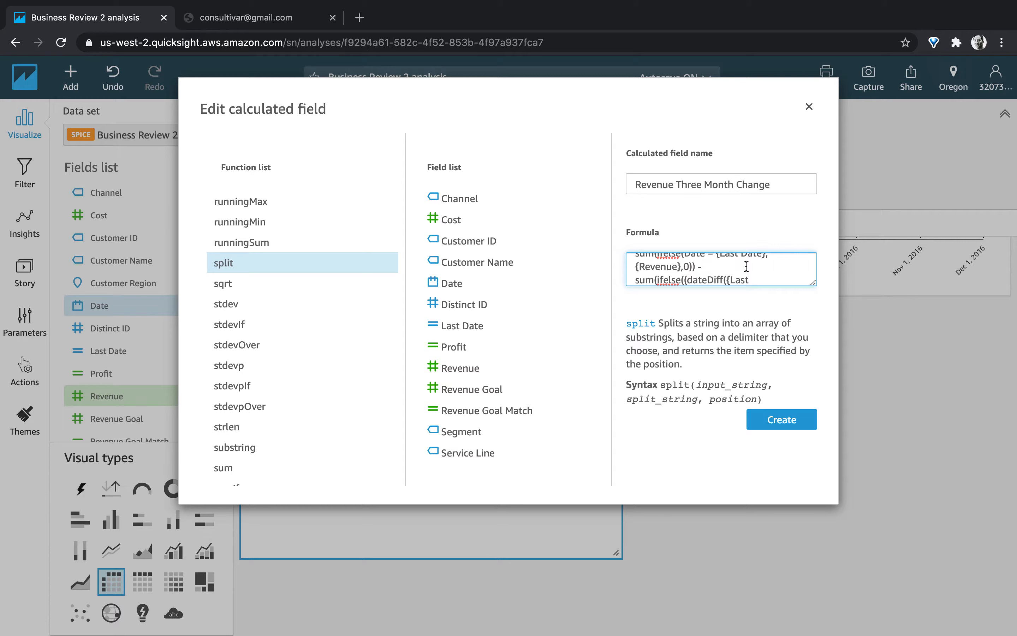
{"action": "scroll", "coordinate": [746, 266], "scroll_direction": "up", "scroll_amount": 2}
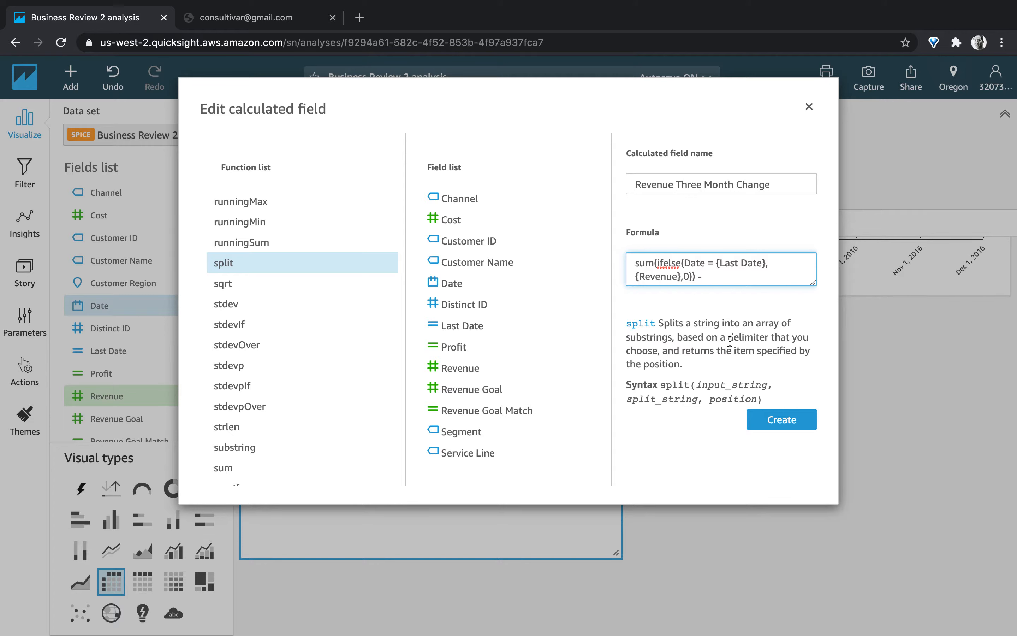
{"action": "key", "text": "super+v"}
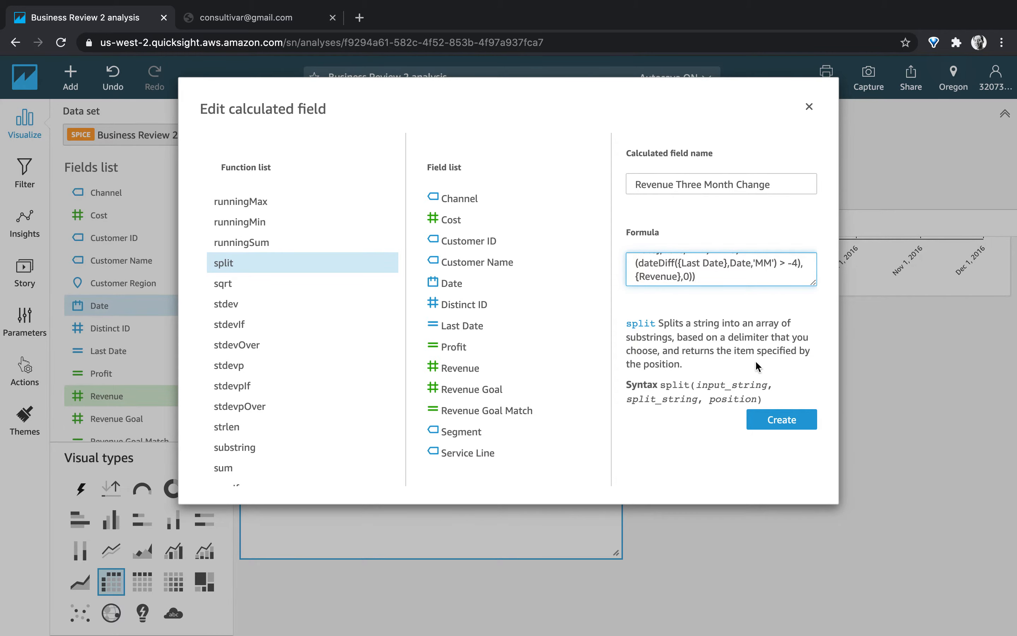
{"action": "left_click", "coordinate": [780, 421]}
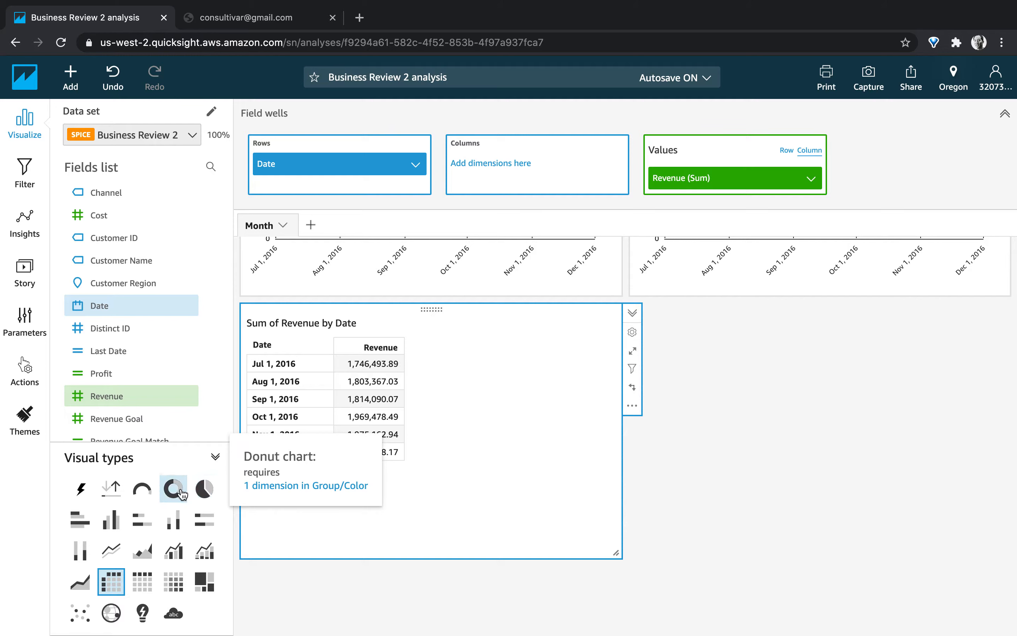
- Add a Key Performance Indicator (KPI) visual beside the pivot table with Revenue Three Month Change as its value
{"action": "left_click", "coordinate": [69, 86]}
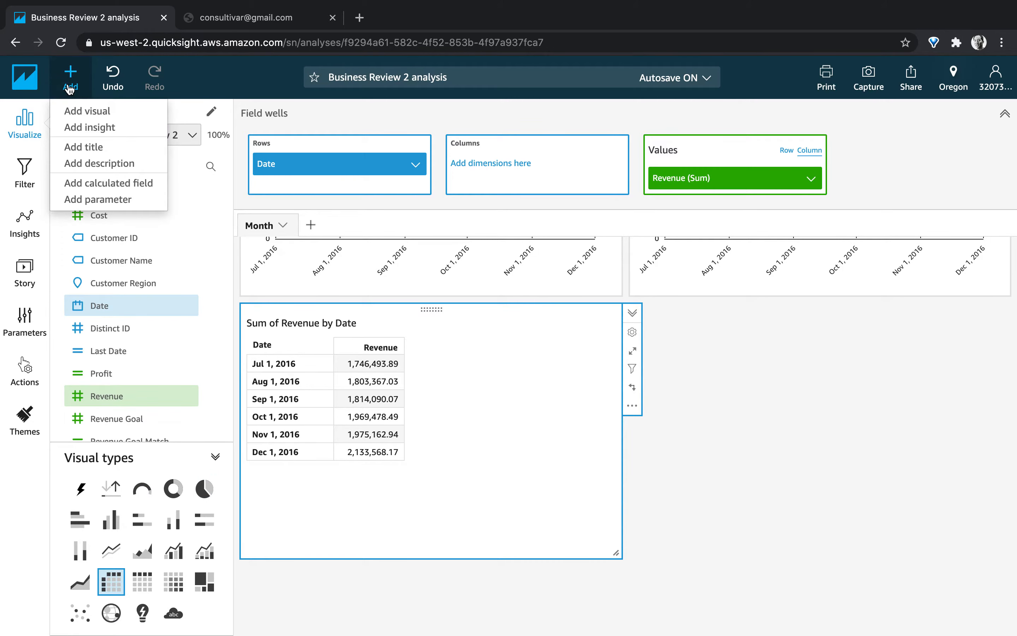
{"action": "left_click", "coordinate": [83, 108]}
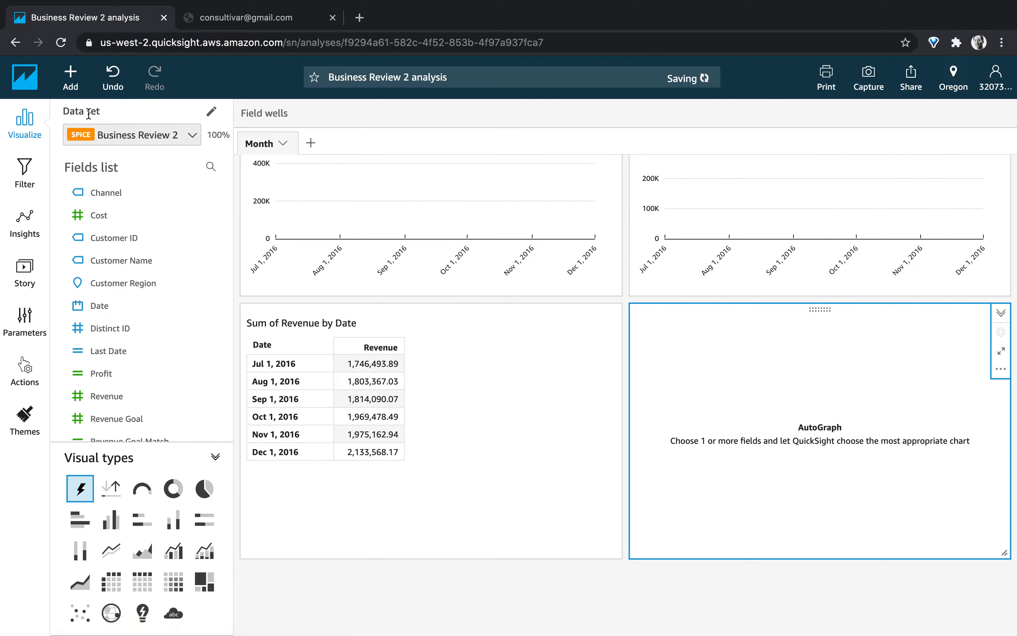
{"action": "left_click", "coordinate": [112, 488]}
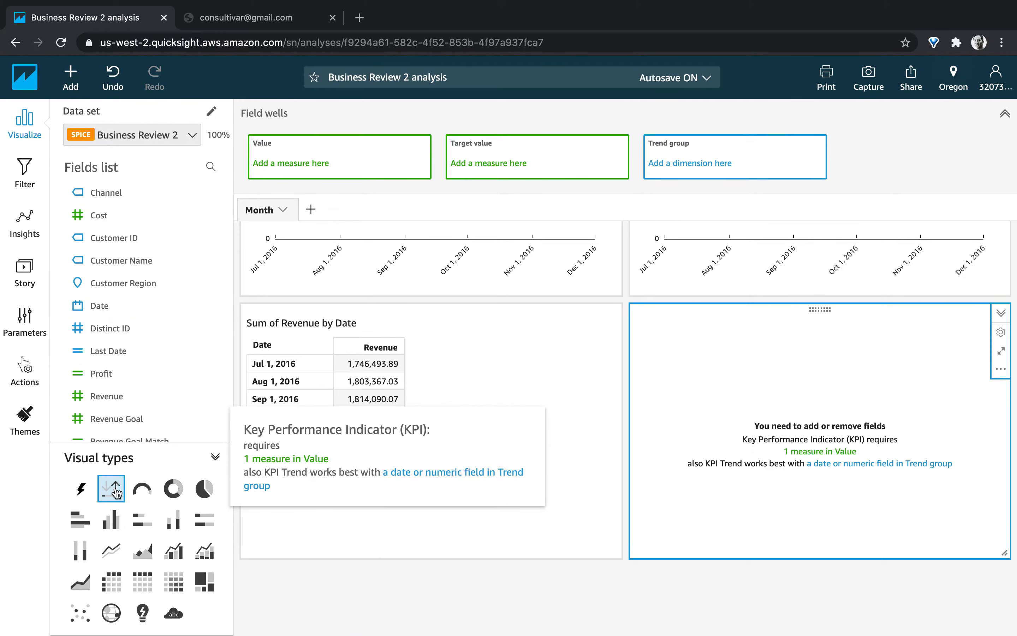
{"action": "scroll", "coordinate": [98, 400], "scroll_direction": "down", "scroll_amount": 3}
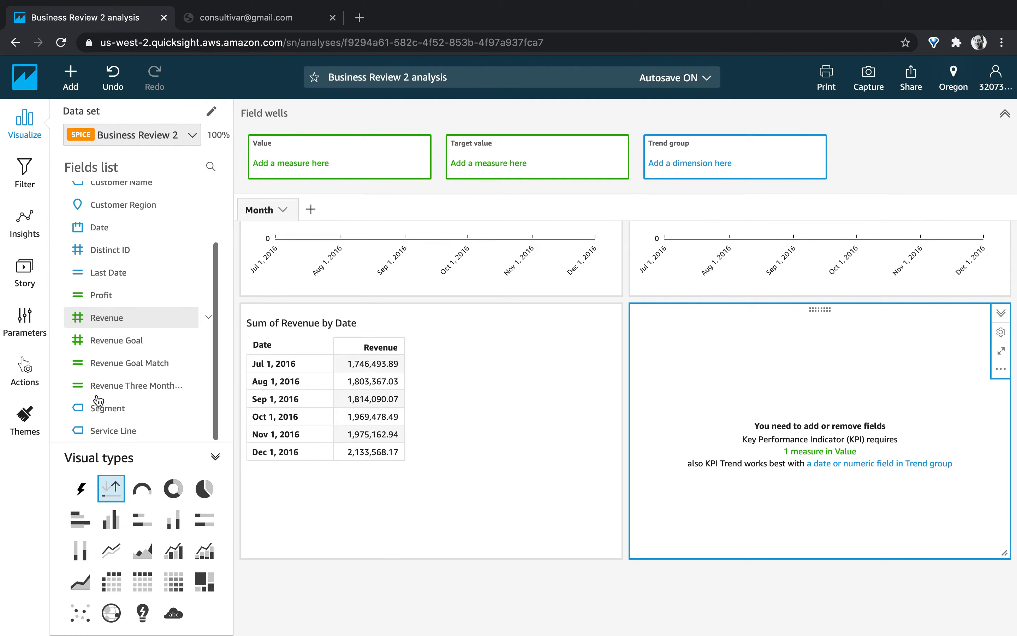
{"action": "left_click", "coordinate": [112, 385]}
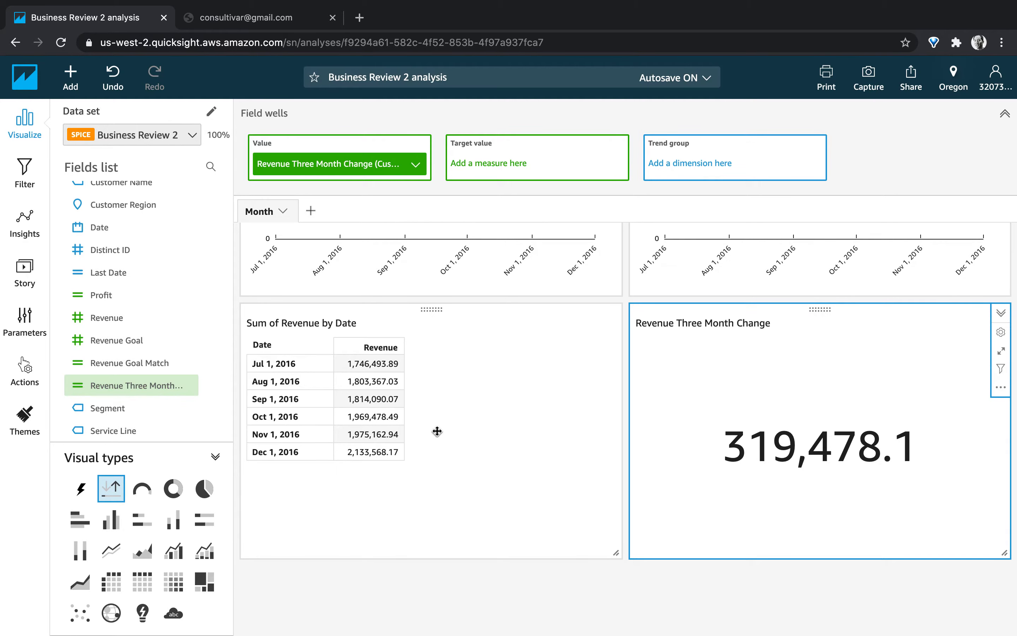
- Add two new sheets after Month and delete the empty visual from the second new sheet
{"action": "scroll", "coordinate": [436, 431], "scroll_direction": "up", "scroll_amount": 5}
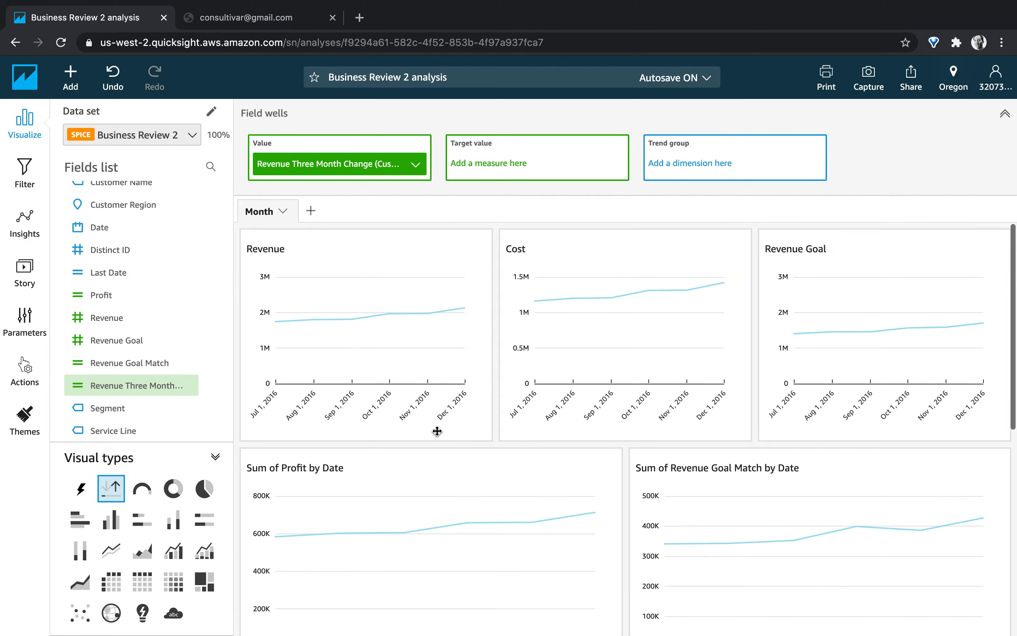
{"action": "left_click", "coordinate": [311, 210]}
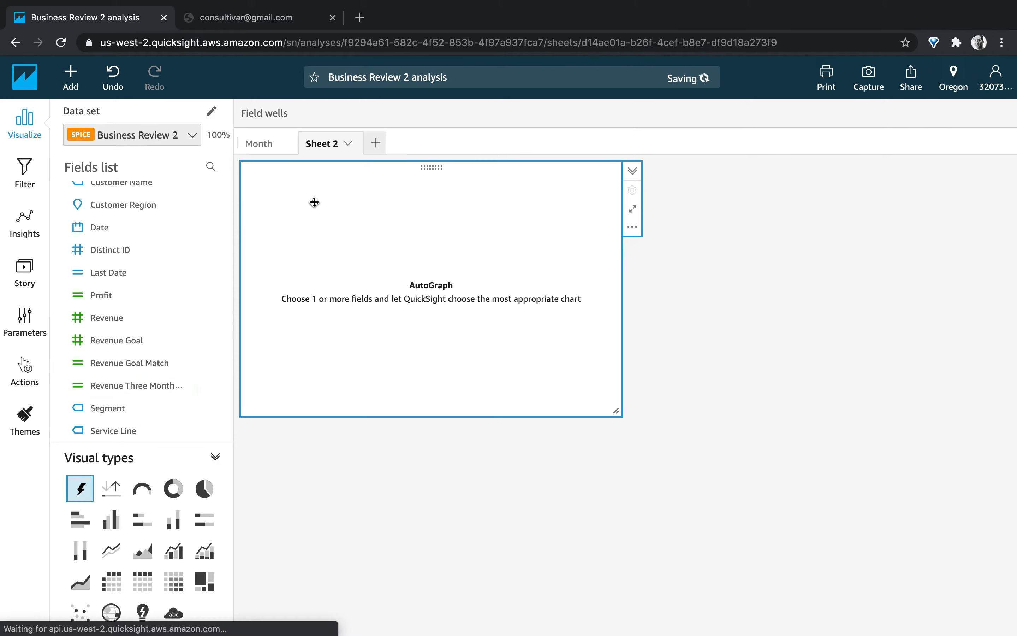
{"action": "left_click", "coordinate": [376, 143]}
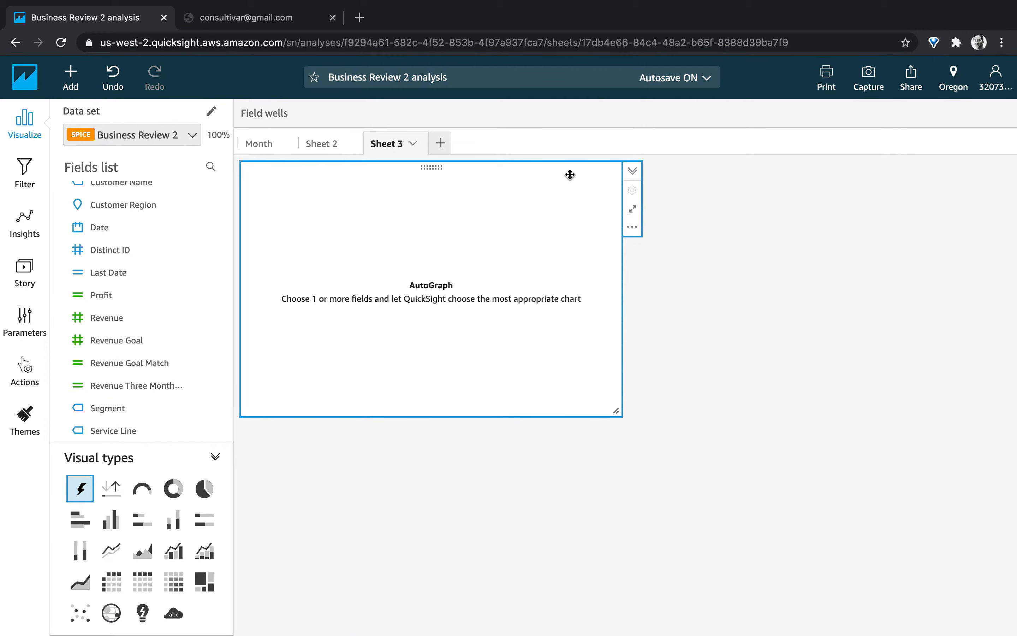
{"action": "left_click", "coordinate": [638, 236]}
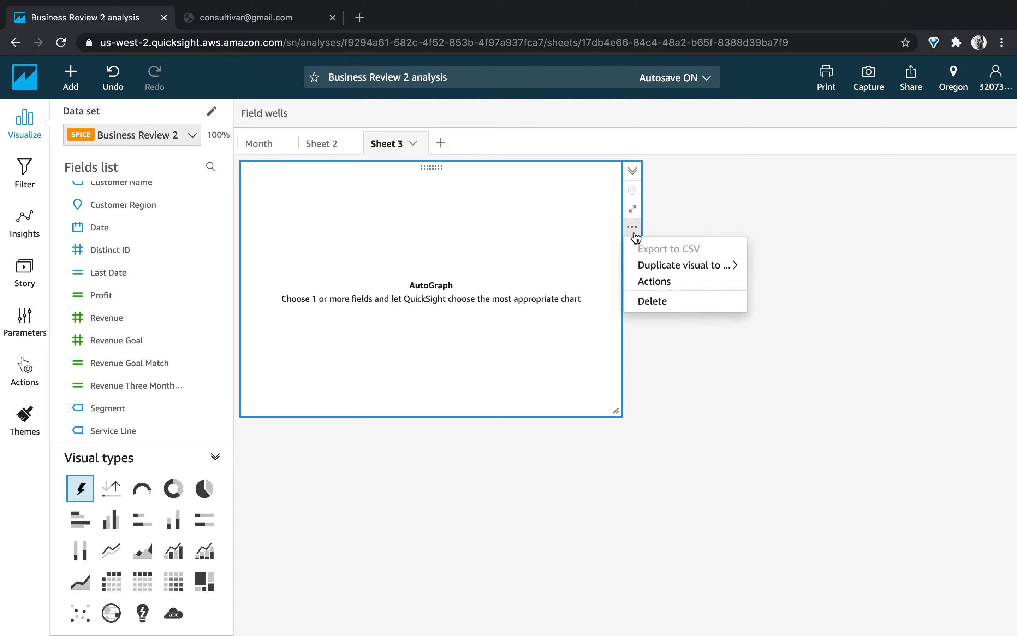
{"action": "left_click", "coordinate": [651, 300]}
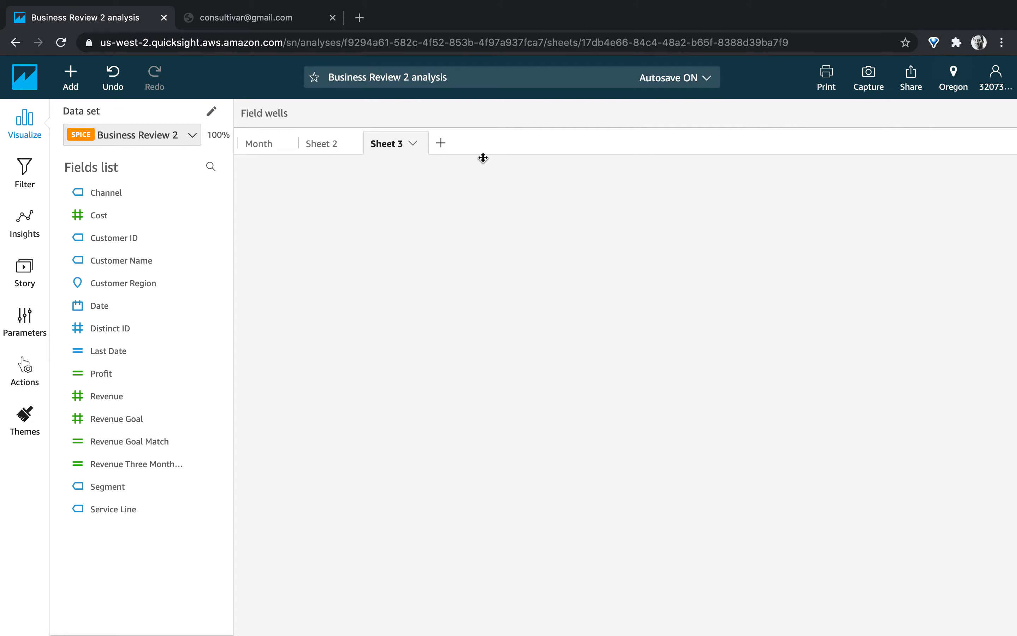
- Try to rename Sheet 3 as "Year"
{"action": "left_click", "coordinate": [412, 146]}
{"action": "left_click", "coordinate": [422, 165]}
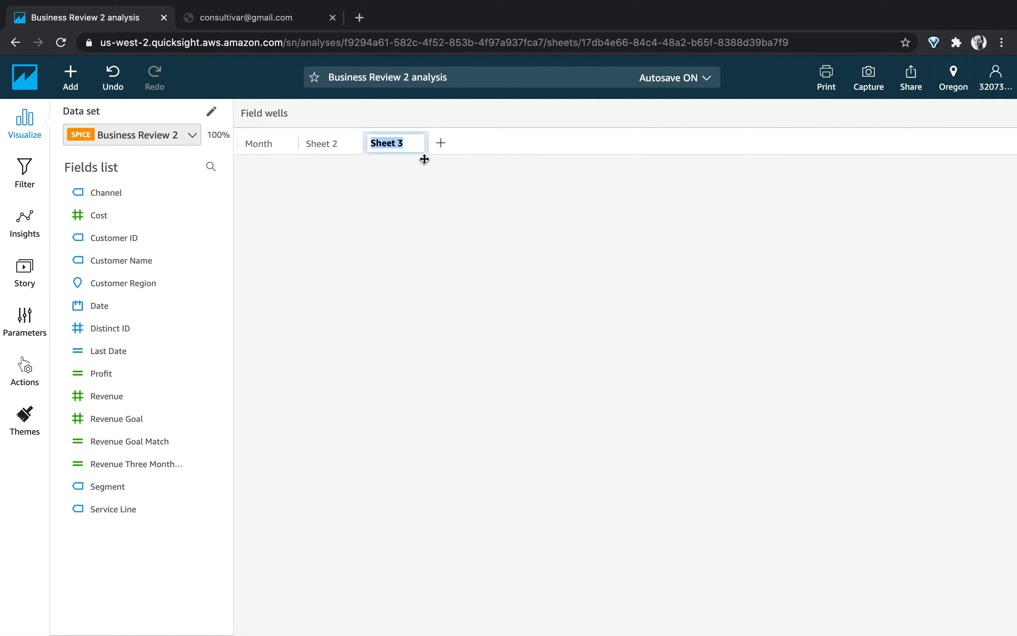
{"action": "type", "text": "Year"}
- Rename Sheet 2 as "Quarter"
{"action": "left_click", "coordinate": [309, 143]}
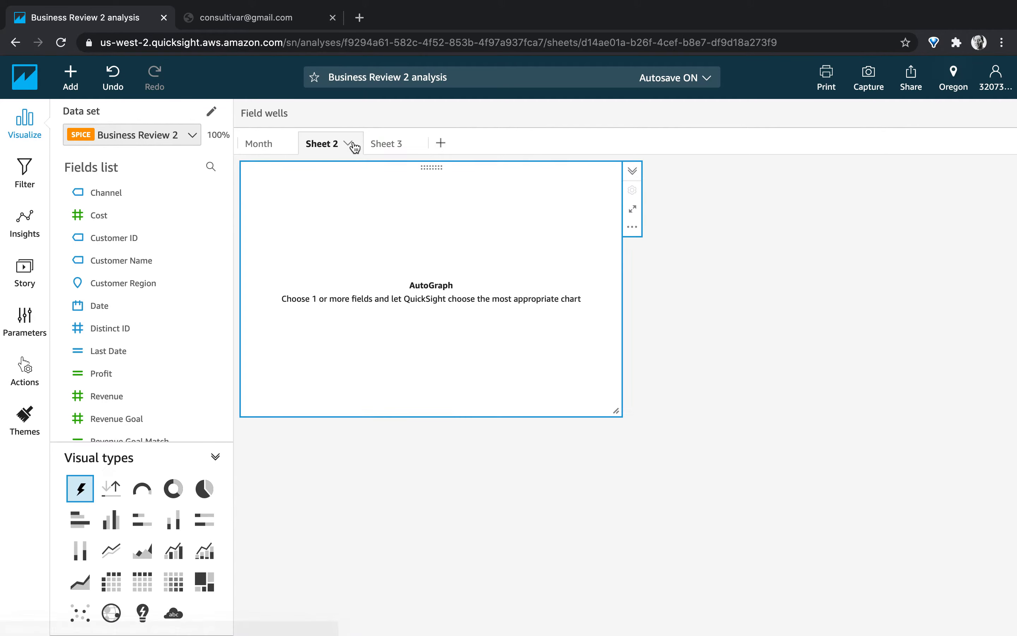
{"action": "left_click", "coordinate": [349, 143]}
{"action": "left_click", "coordinate": [363, 166]}
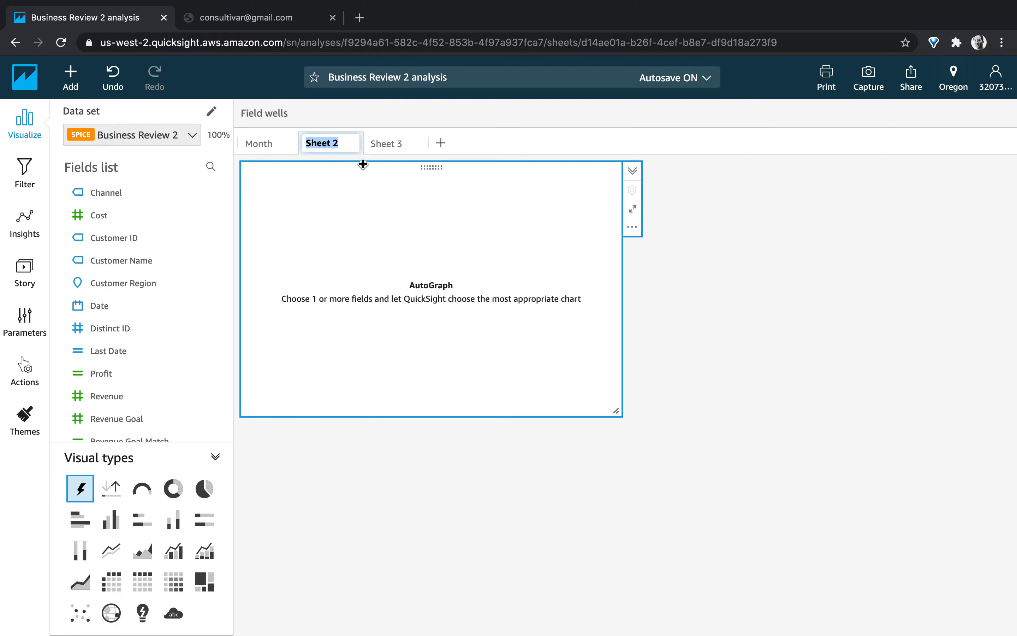
{"action": "type", "text": "Quarter"}
{"action": "key", "text": "Return"}
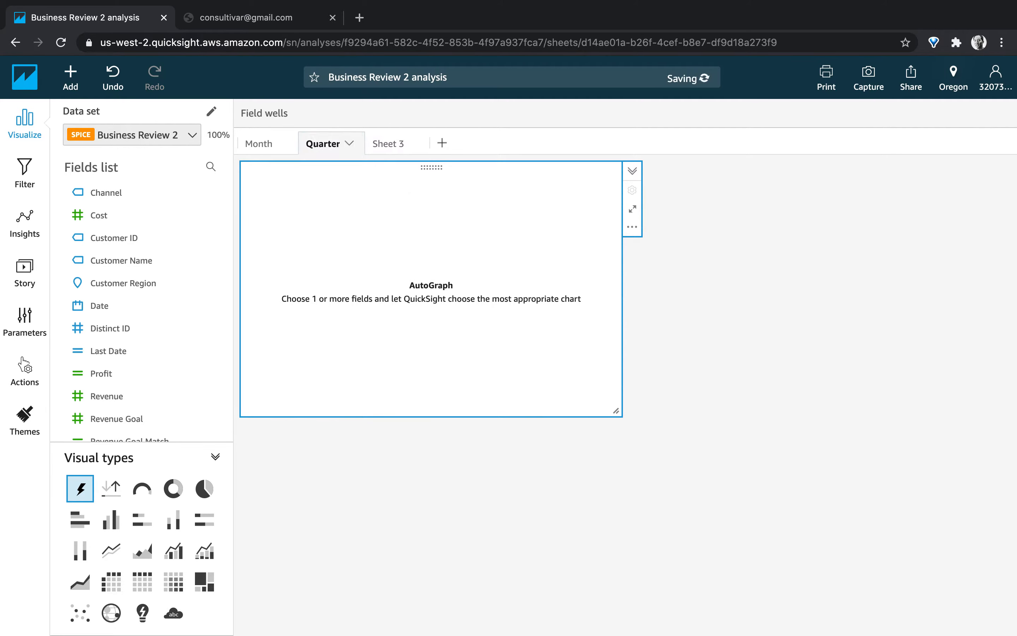
- Rename Sheet 3 as "Year"
{"action": "left_click", "coordinate": [400, 155]}
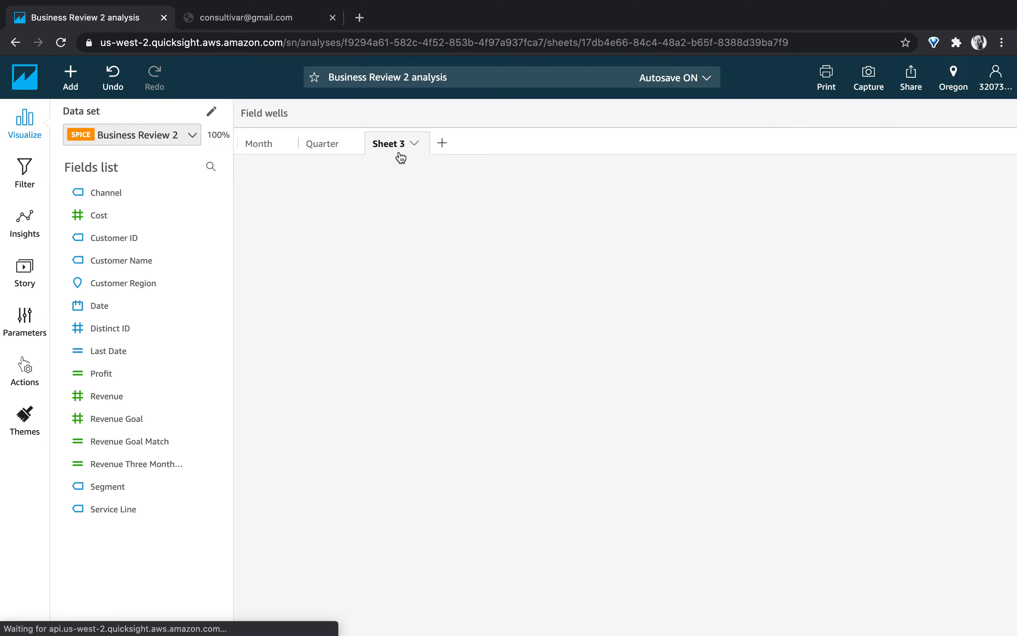
{"action": "left_click", "coordinate": [415, 143]}
{"action": "left_click", "coordinate": [434, 168]}
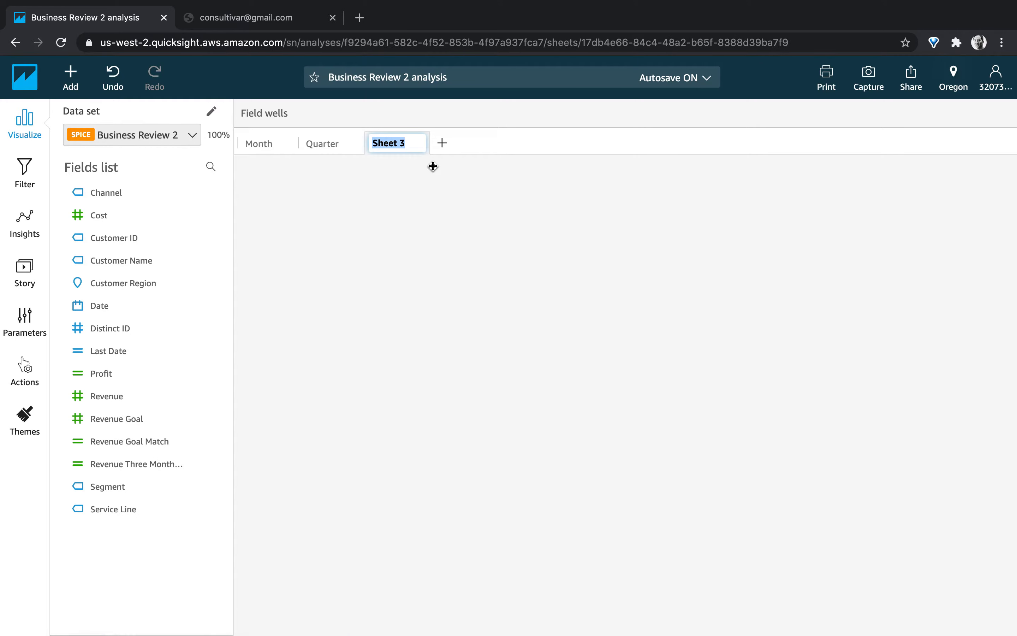
{"action": "type", "text": "Year"}
{"action": "key", "text": "Return"}
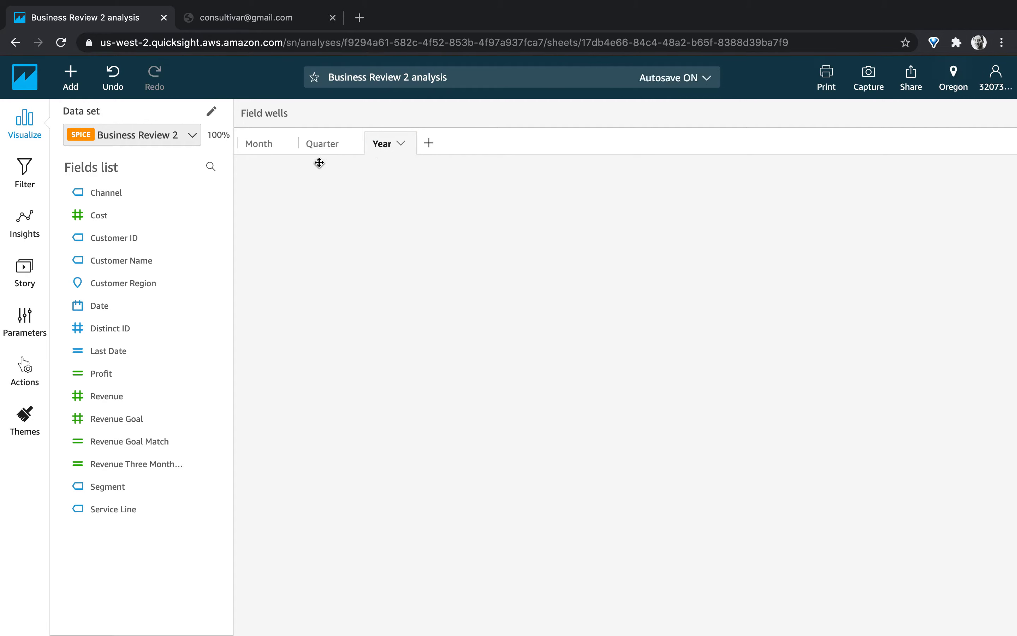
- Delete the empty visual from the Quarter sheet
{"action": "left_click", "coordinate": [329, 148]}
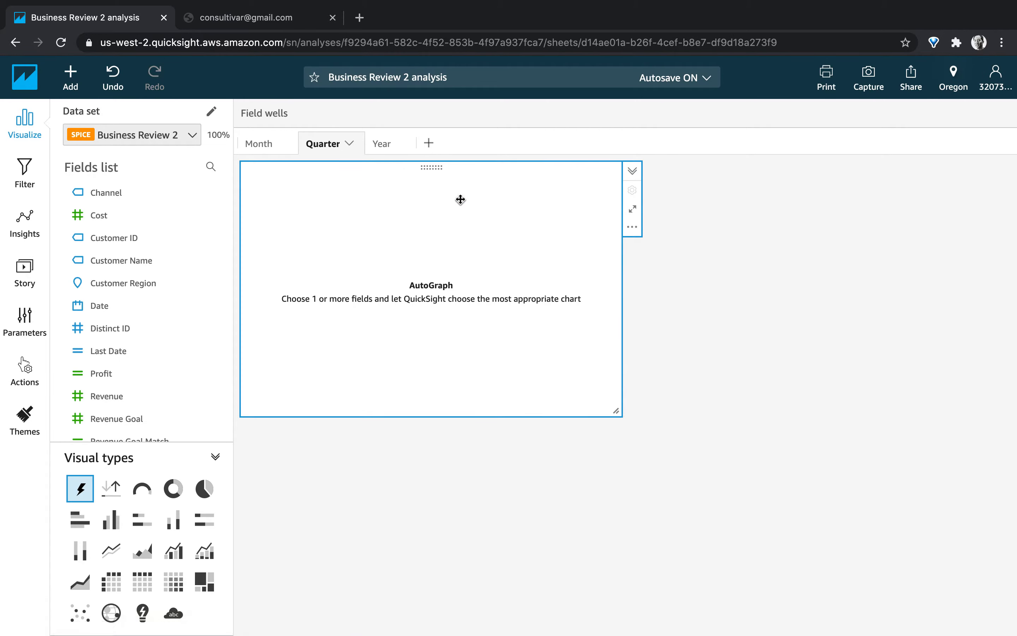
{"action": "left_click", "coordinate": [632, 227]}
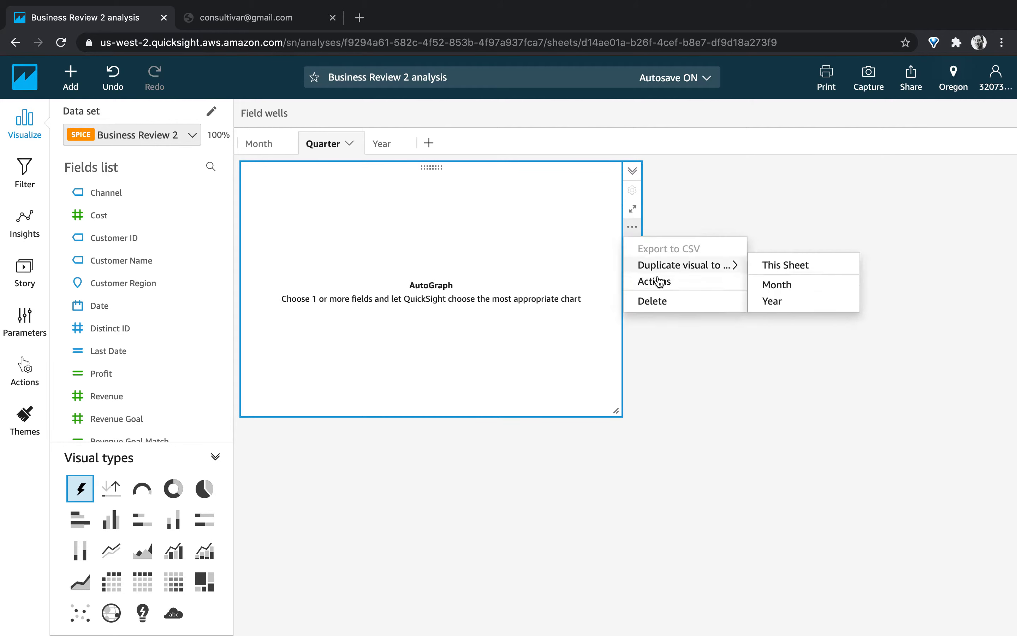
{"action": "left_click", "coordinate": [664, 295]}
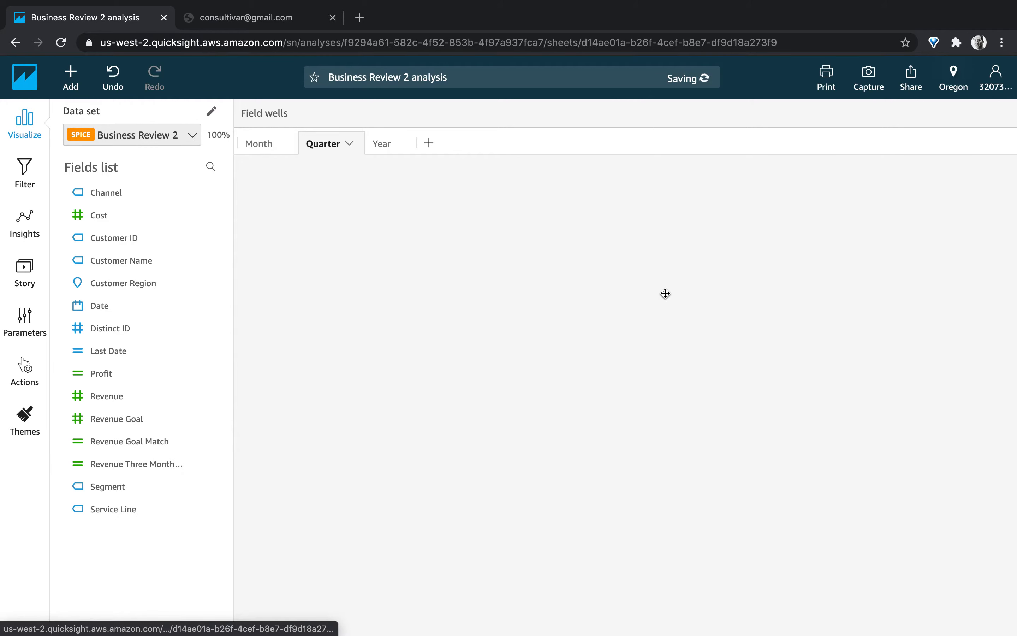
- Duplicate the Revenue line chart from the Month sheet to the Quarter sheet
{"action": "left_click", "coordinate": [264, 154]}
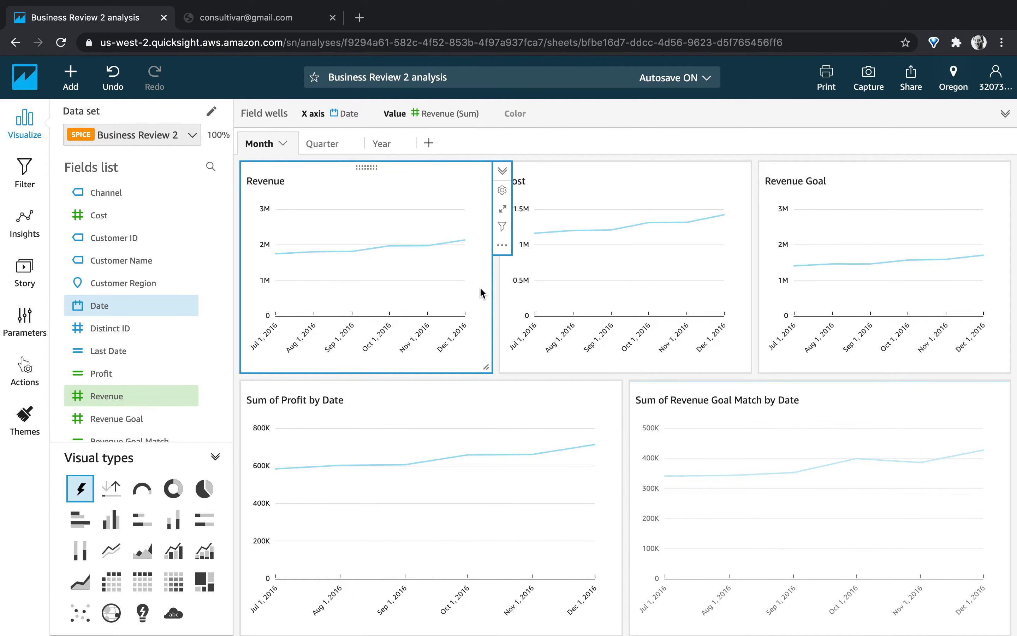
{"action": "left_click", "coordinate": [502, 245]}
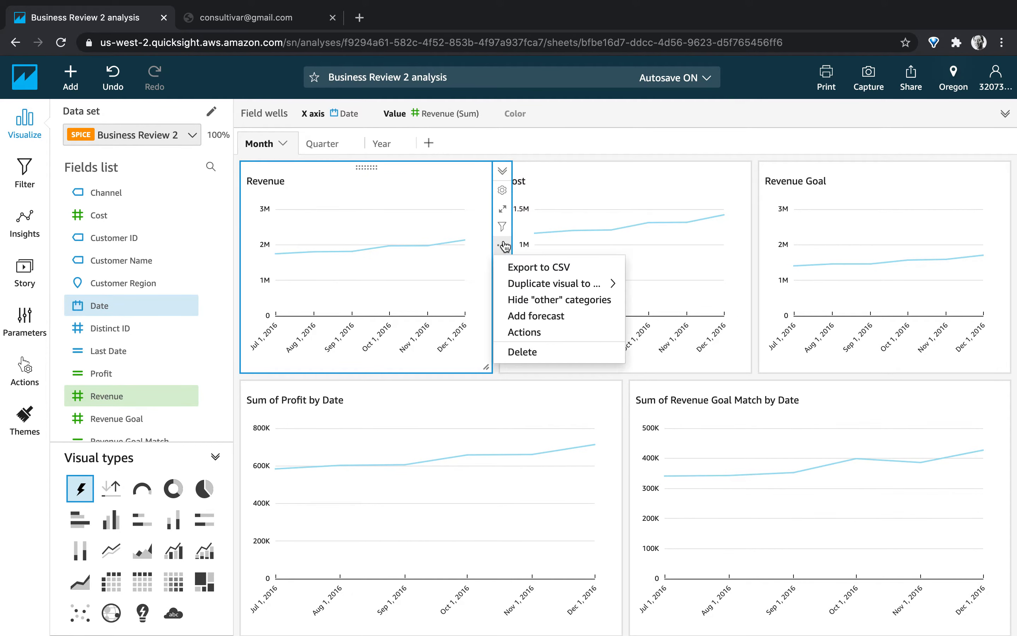
{"action": "mouse_move", "coordinate": [546, 283]}
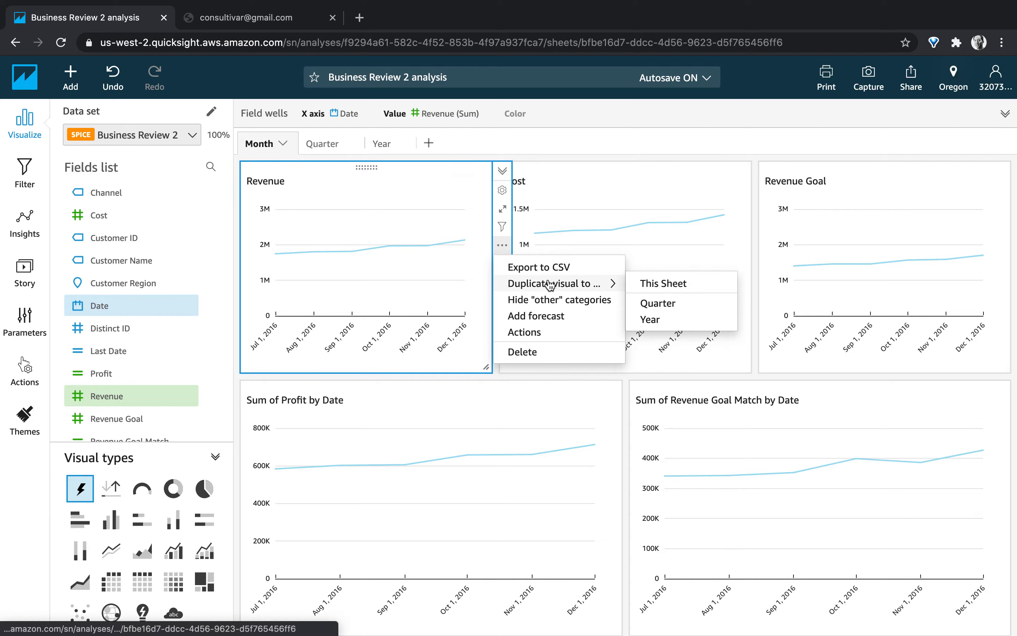
{"action": "left_click", "coordinate": [649, 303]}
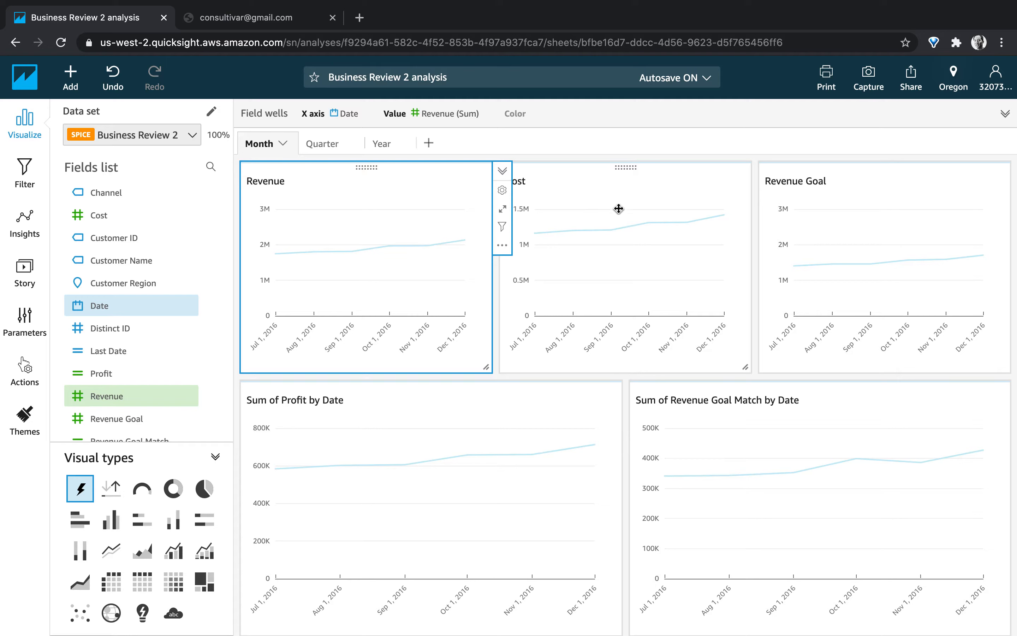
- Duplicate the Cost line chart within the Month sheet
{"action": "left_click", "coordinate": [658, 185]}
{"action": "left_click", "coordinate": [761, 245]}
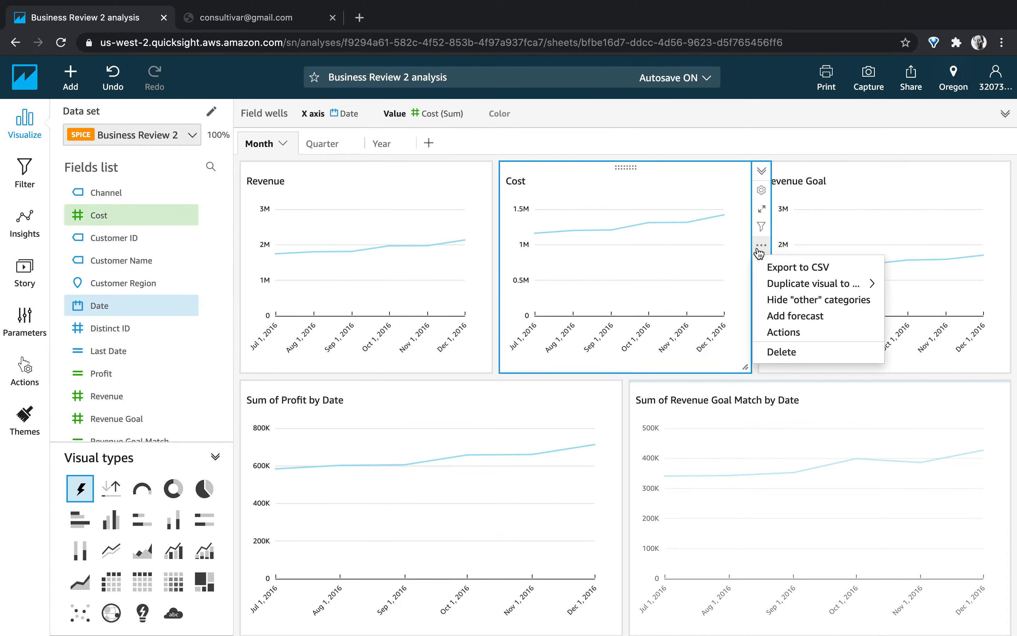
{"action": "mouse_move", "coordinate": [784, 284]}
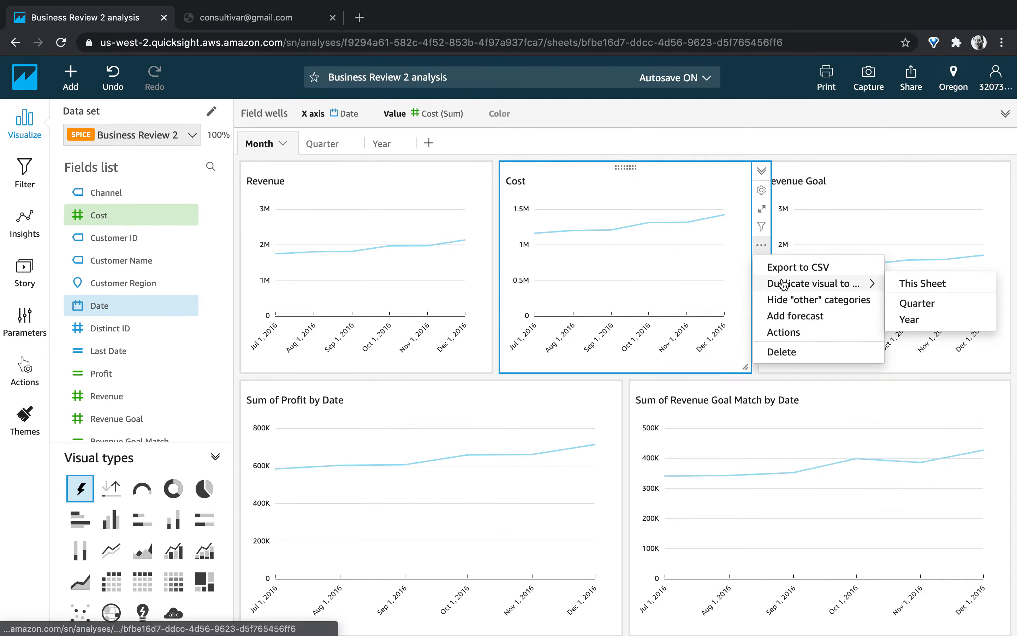
{"action": "left_click", "coordinate": [912, 285]}
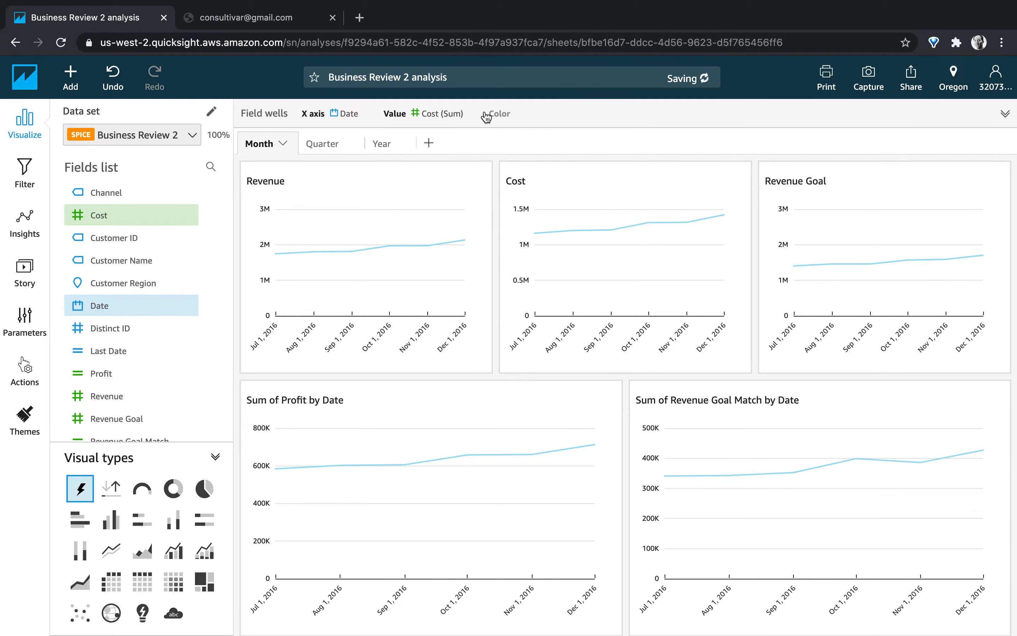
- Duplicate the Revenue line chart from the Quarter sheet to the Year sheet
{"action": "left_click", "coordinate": [336, 141]}
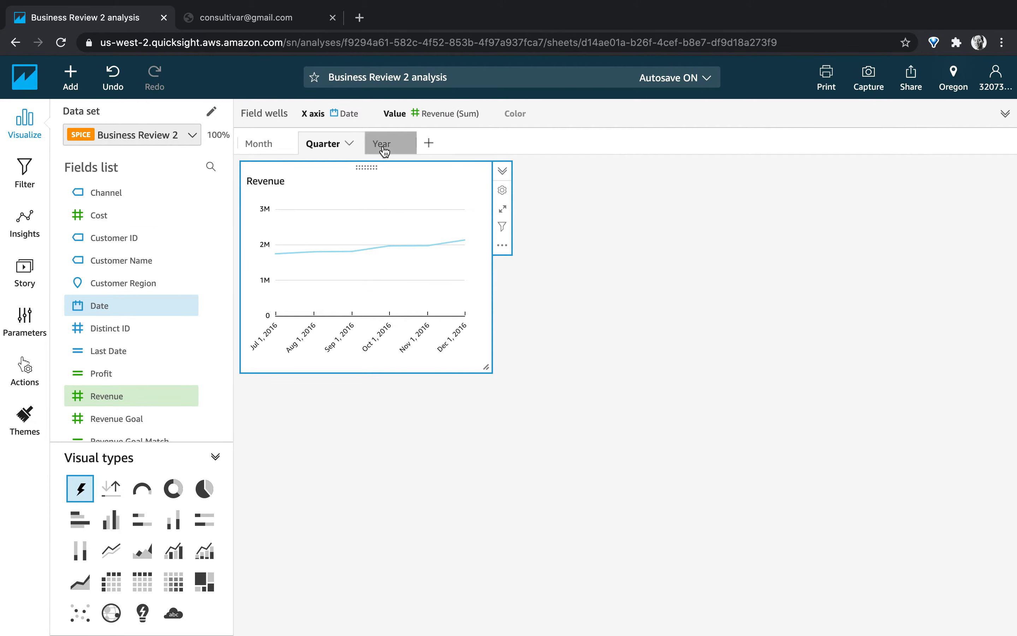
{"action": "left_click", "coordinate": [384, 149]}
{"action": "left_click", "coordinate": [336, 143]}
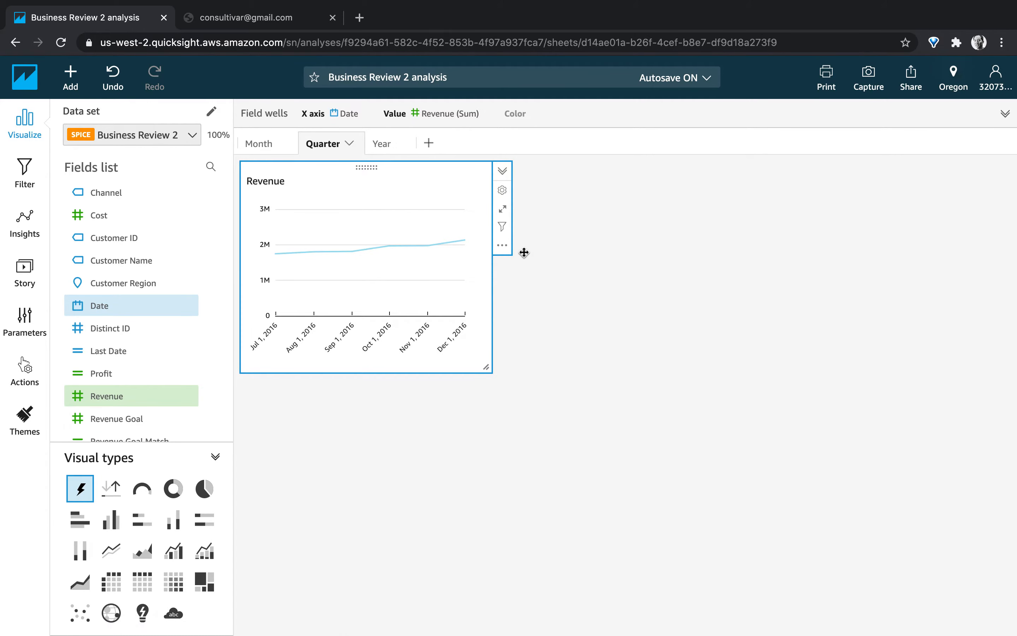
{"action": "left_click", "coordinate": [502, 246]}
{"action": "mouse_move", "coordinate": [584, 285]}
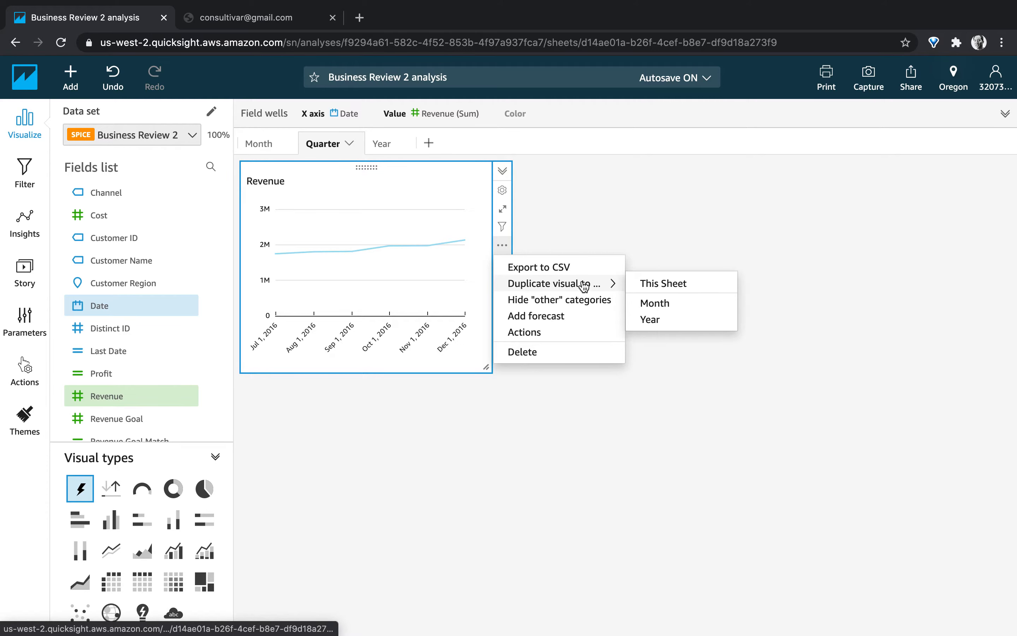
{"action": "left_click", "coordinate": [654, 320]}
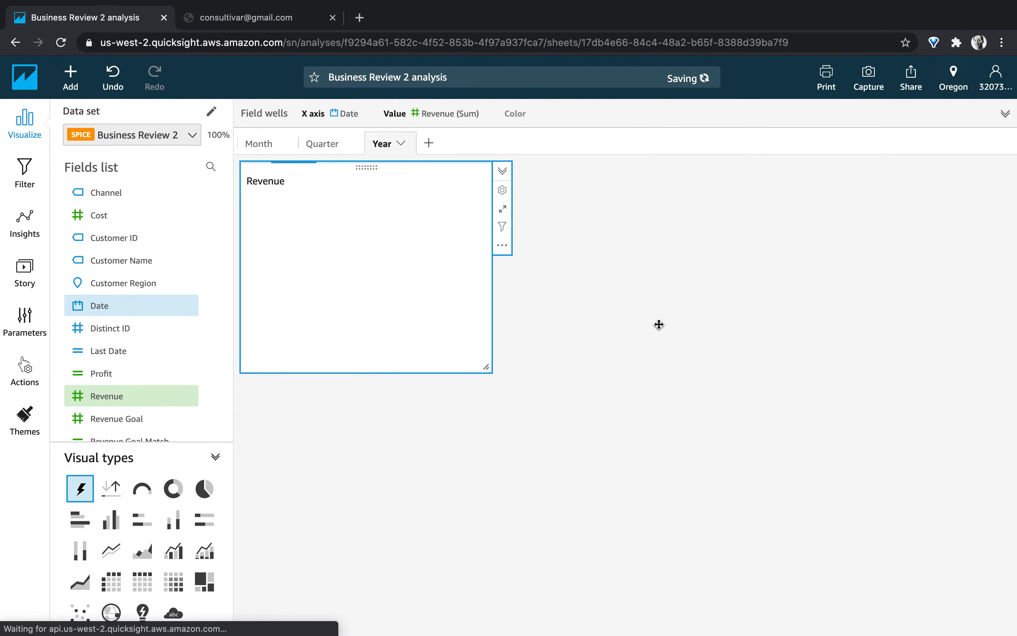
- Aggregate the date axis of the Quarter sheet's Revenue chart by Quarter
{"action": "left_click", "coordinate": [331, 141]}
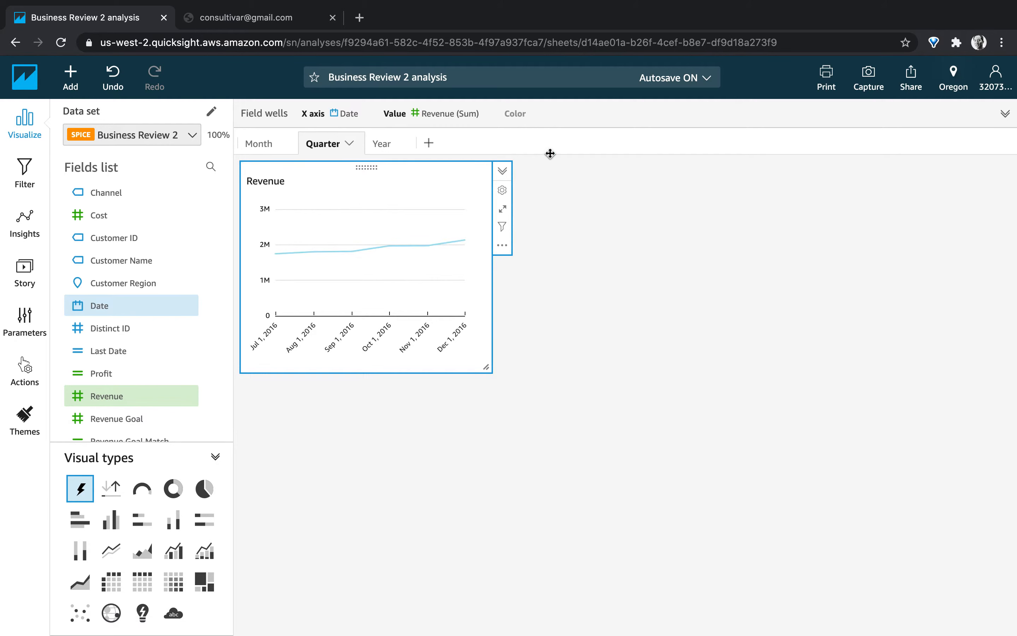
{"action": "left_click", "coordinate": [554, 128]}
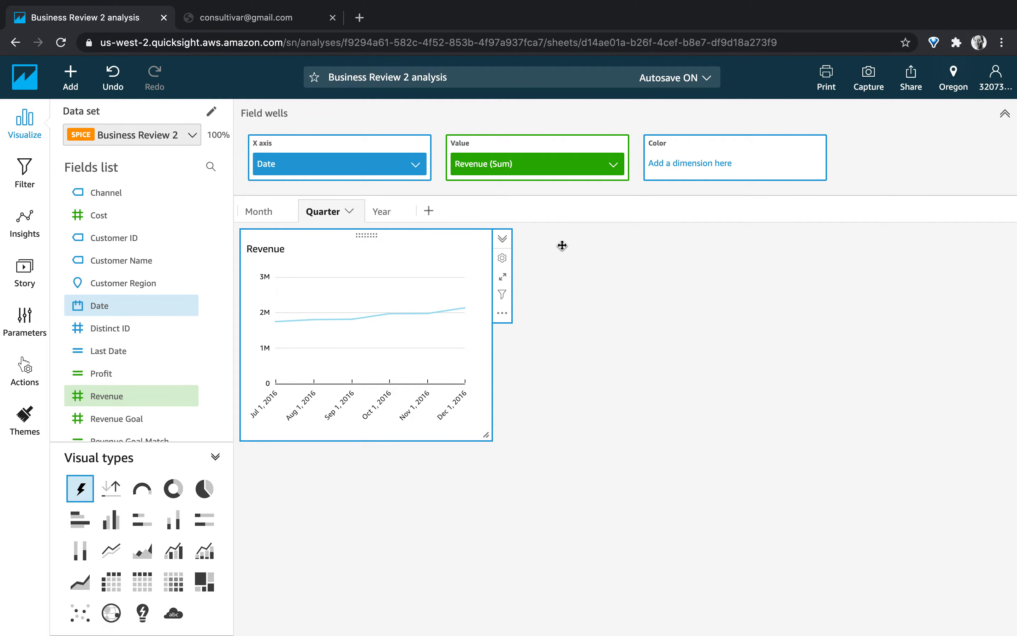
{"action": "left_click", "coordinate": [415, 164]}
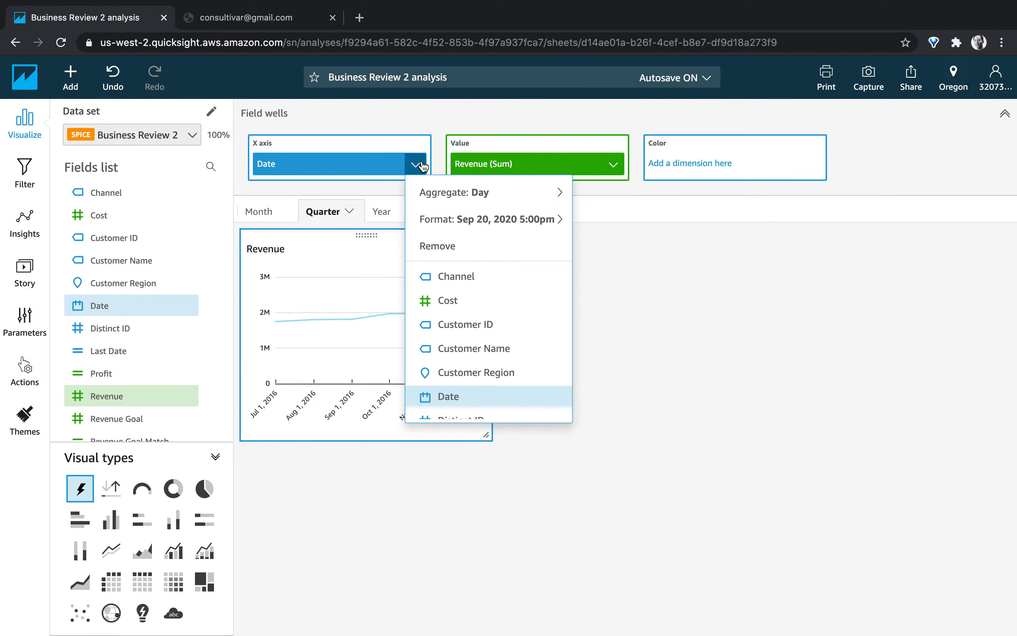
{"action": "mouse_move", "coordinate": [555, 219]}
{"action": "mouse_move", "coordinate": [560, 193]}
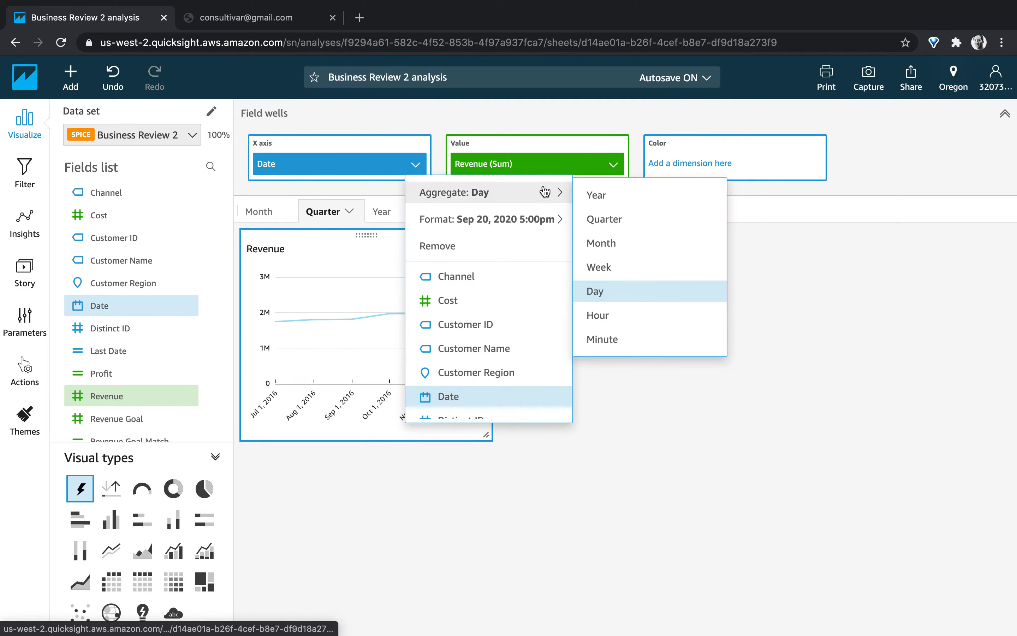
{"action": "left_click", "coordinate": [593, 215]}
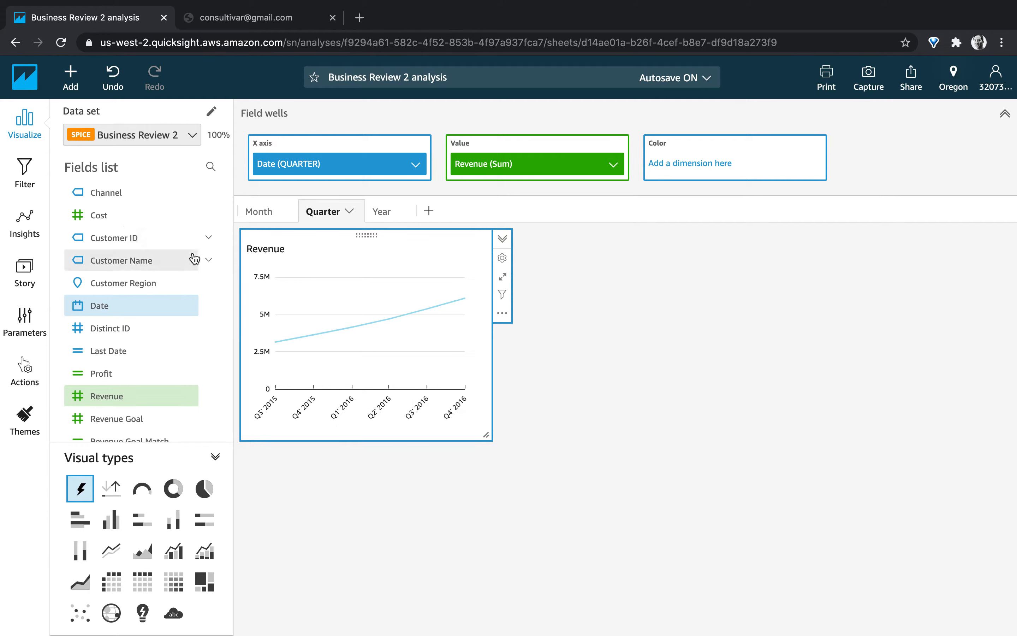
- Aggregate the date axis of the Year sheet's Revenue chart by Year
{"action": "left_click", "coordinate": [405, 210]}
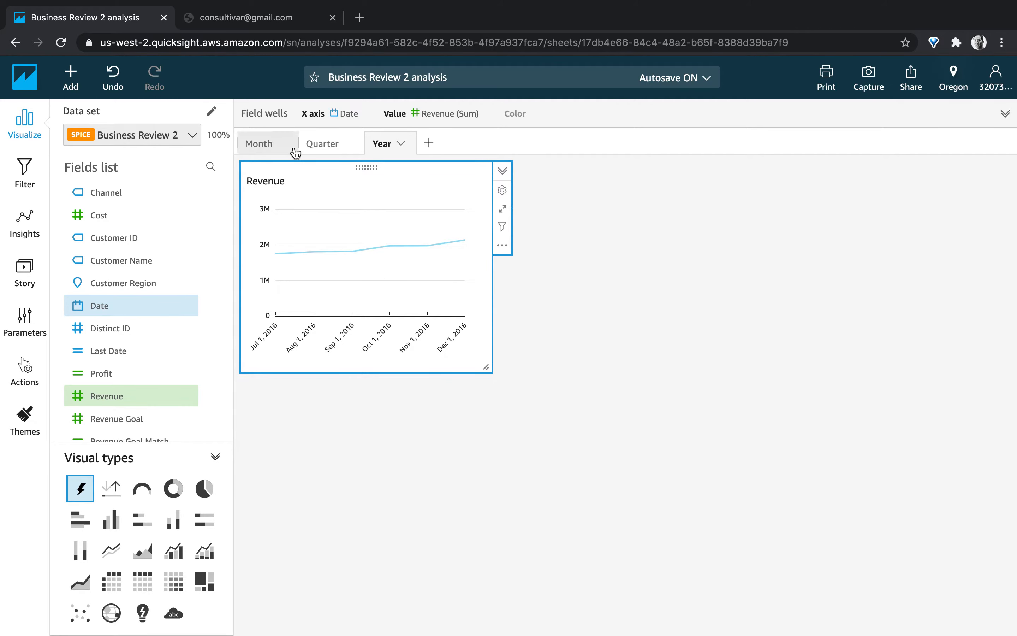
{"action": "left_click", "coordinate": [352, 113]}
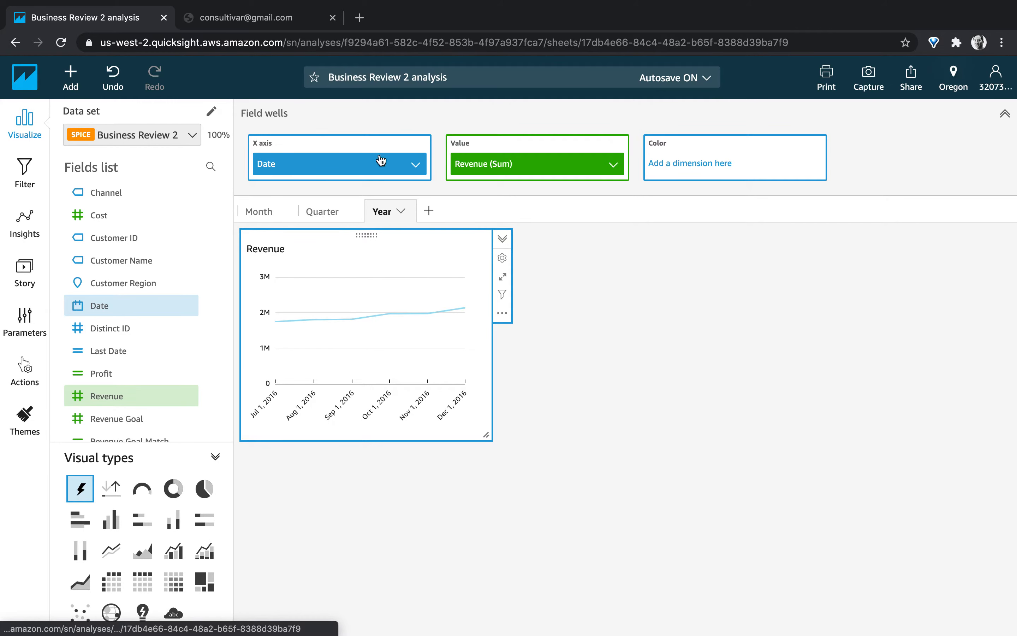
{"action": "left_click", "coordinate": [416, 165]}
{"action": "mouse_move", "coordinate": [475, 192]}
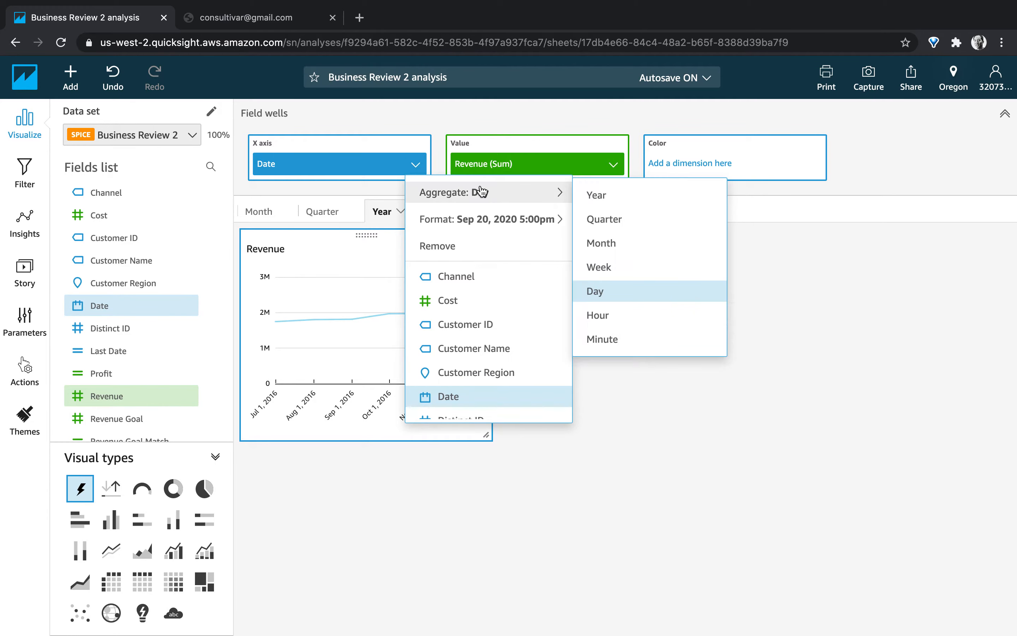
{"action": "left_click", "coordinate": [603, 197]}
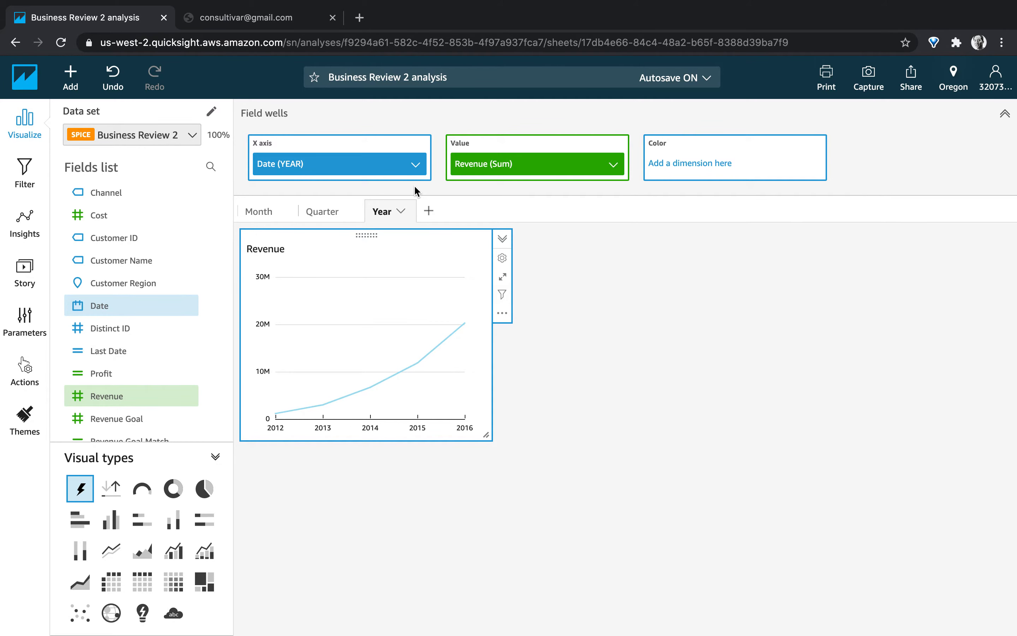
- Add a new sheet after Year and name it "Company Select"
{"action": "left_click", "coordinate": [428, 210]}
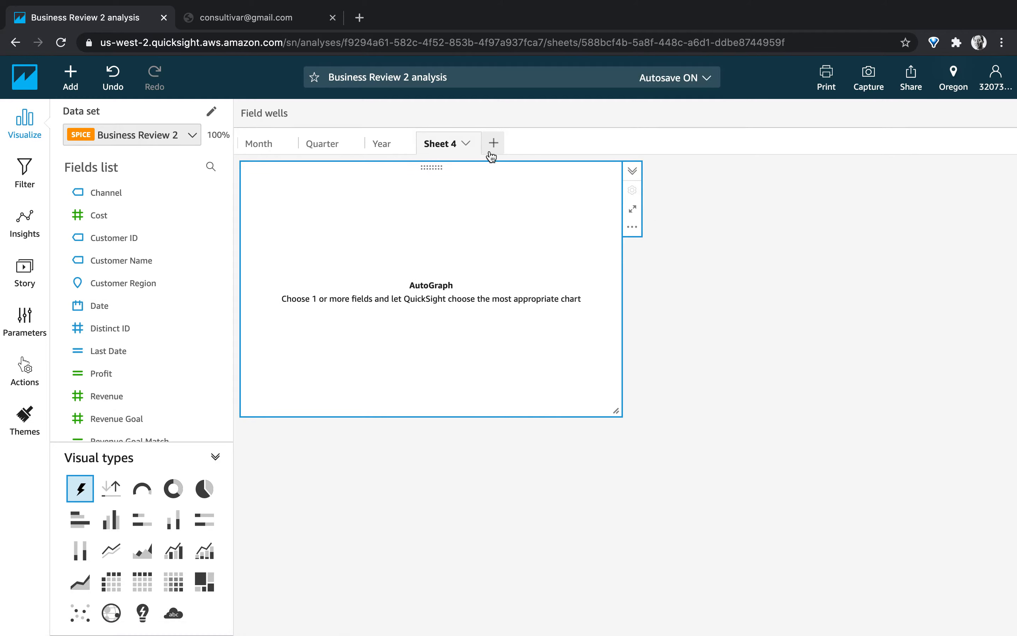
{"action": "left_click", "coordinate": [467, 144]}
{"action": "left_click", "coordinate": [482, 160]}
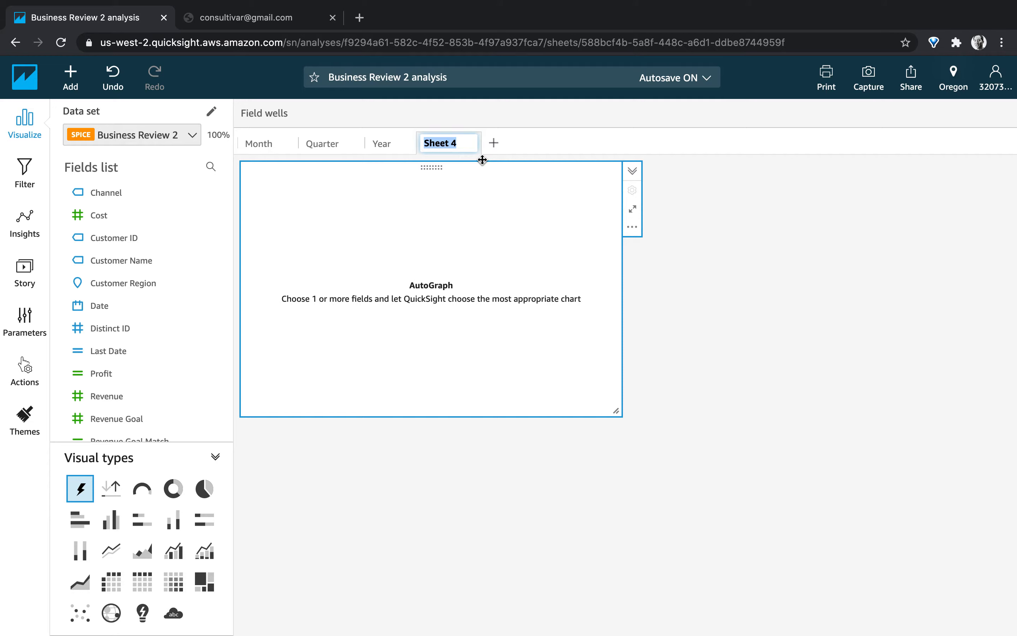
{"action": "type", "text": "Drill"}
{"action": "key", "text": "shift"}
{"action": "type", "text": "Do"}
{"action": "type", "text": "C"}
{"action": "type", "text": "ompany"}
{"action": "type", "text": " Sel"}
{"action": "type", "text": "ect"}
{"action": "key", "text": "Return"}
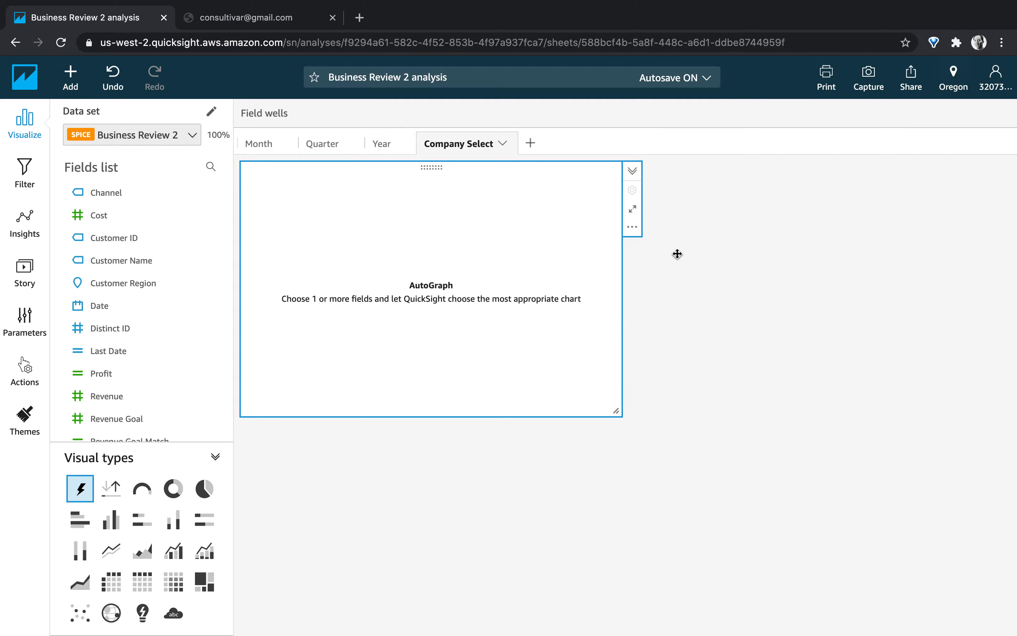
- Duplicate the empty visual three times within the Company Select sheet to make a grid of four
{"action": "left_click", "coordinate": [632, 227]}
{"action": "mouse_move", "coordinate": [659, 265]}
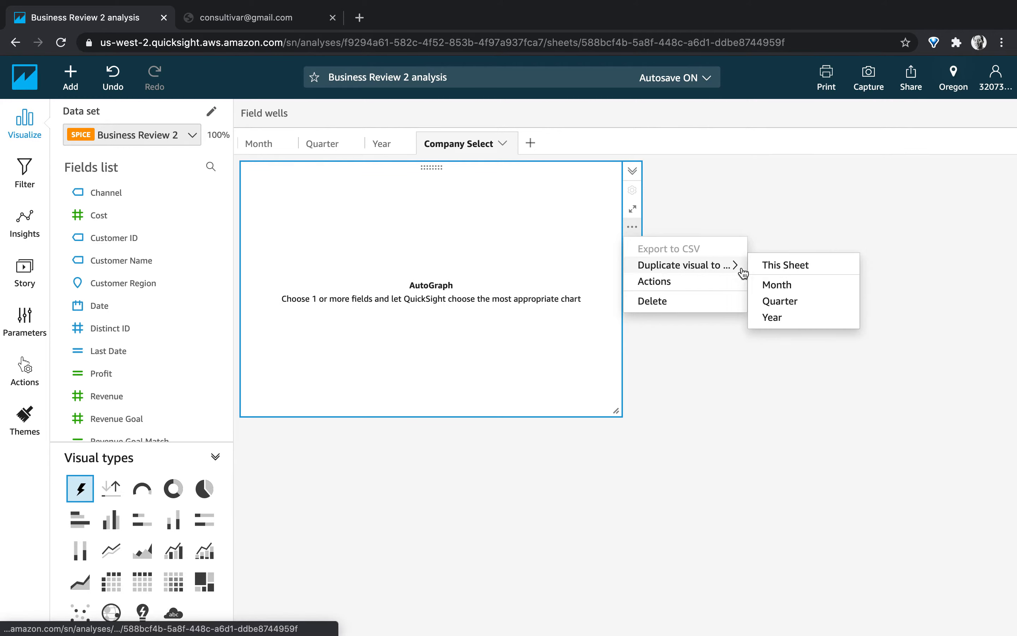
{"action": "left_click", "coordinate": [756, 265]}
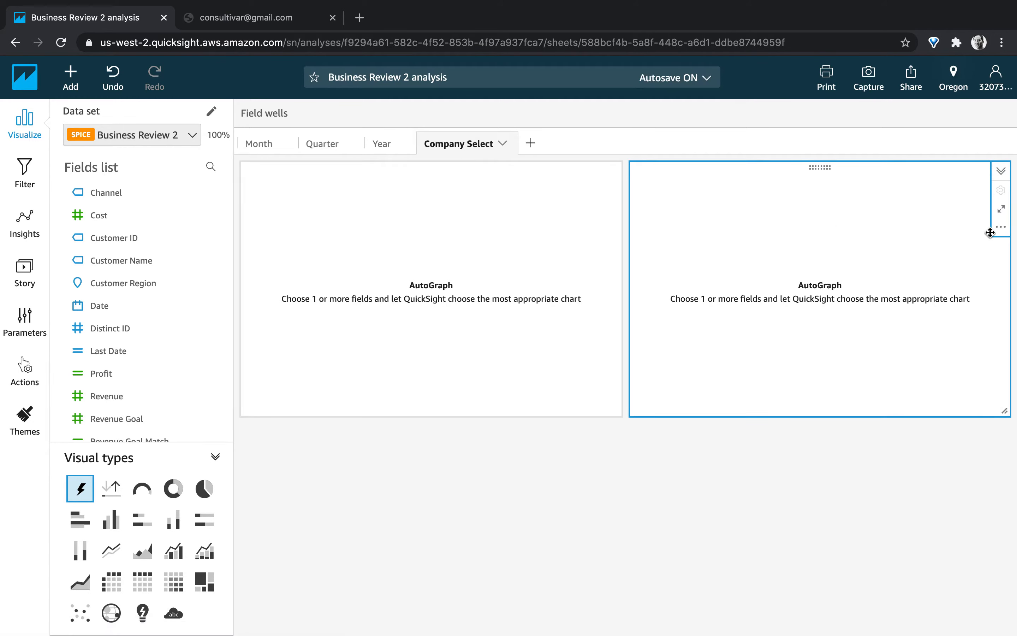
{"action": "left_click", "coordinate": [1001, 227]}
{"action": "mouse_move", "coordinate": [973, 266]}
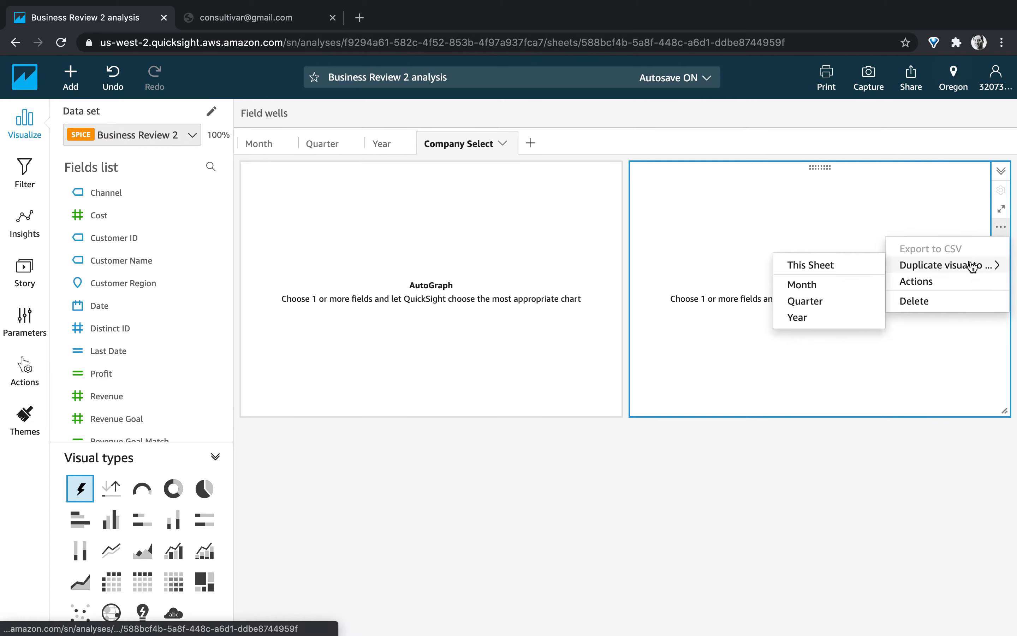
{"action": "left_click", "coordinate": [856, 267]}
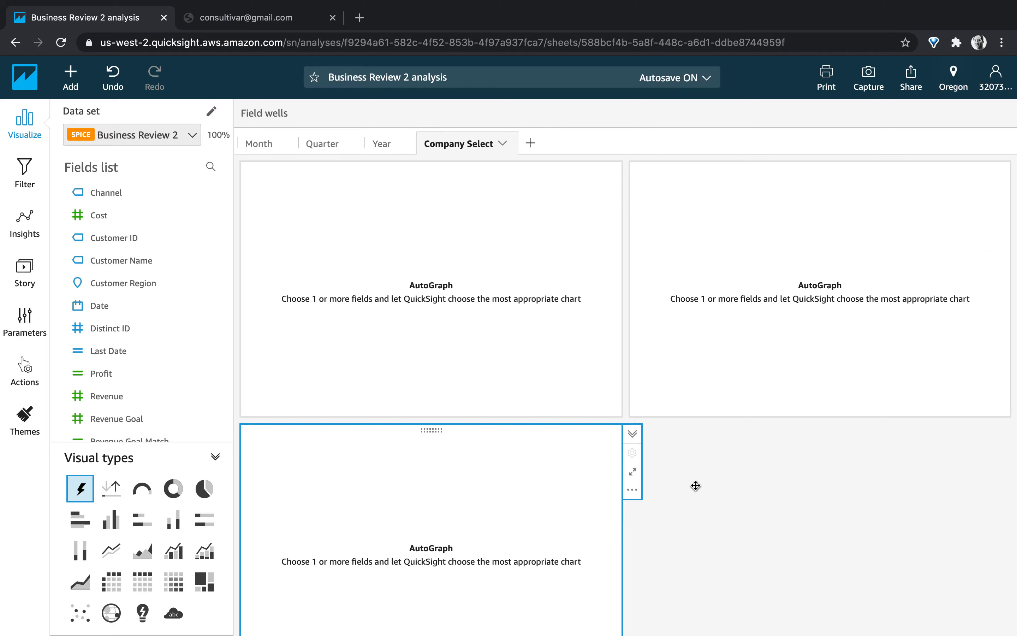
{"action": "left_click", "coordinate": [632, 489]}
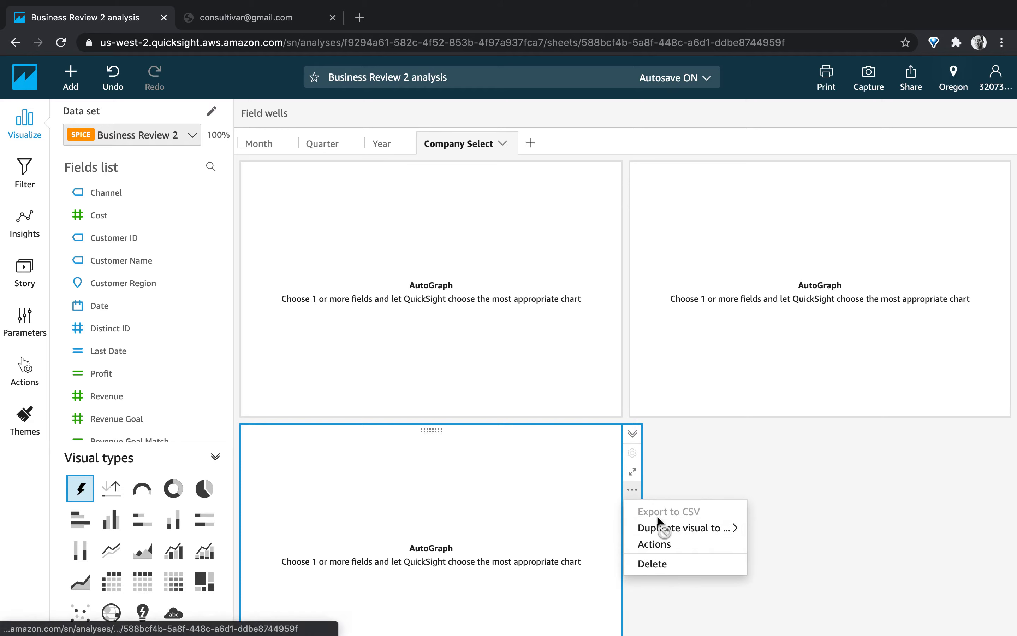
{"action": "mouse_move", "coordinate": [659, 531]}
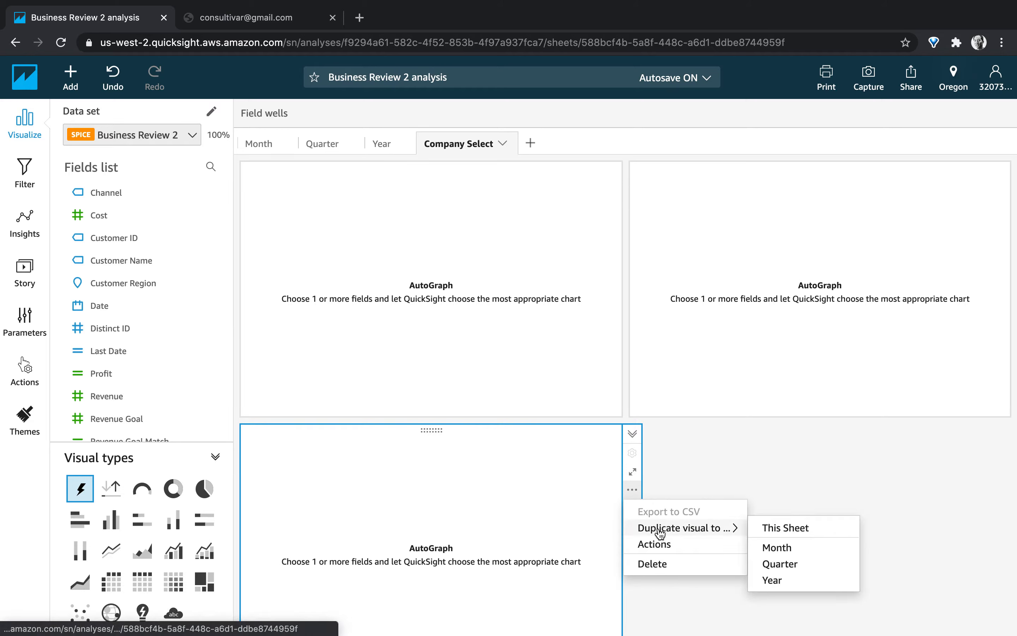
{"action": "left_click", "coordinate": [803, 527]}
- Add the Revenue and Date fields to the first empty visual on the Company Select sheet
{"action": "left_click", "coordinate": [443, 194]}
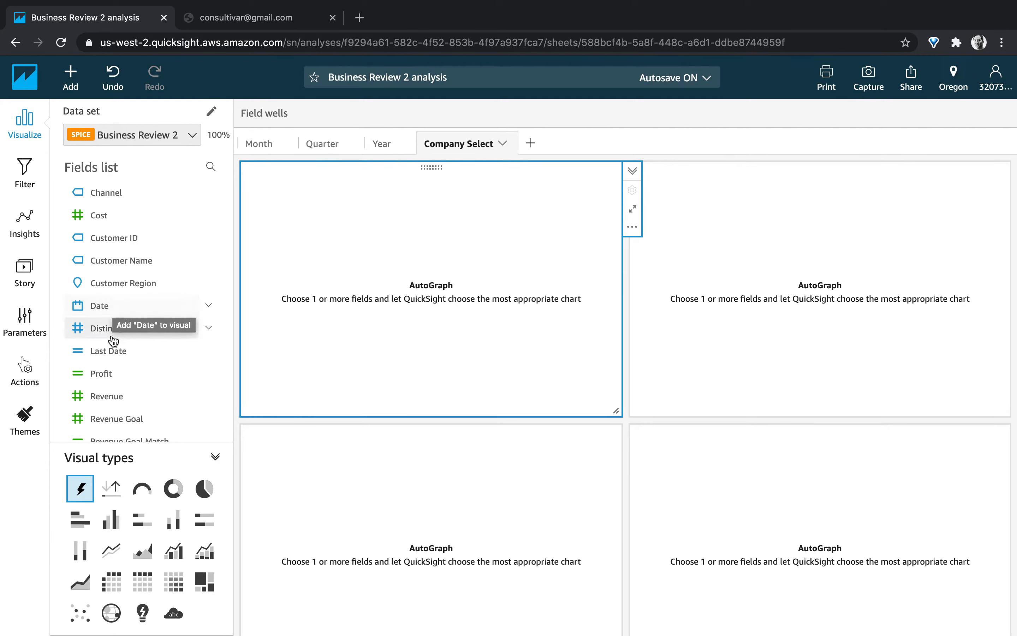
{"action": "left_click", "coordinate": [116, 403]}
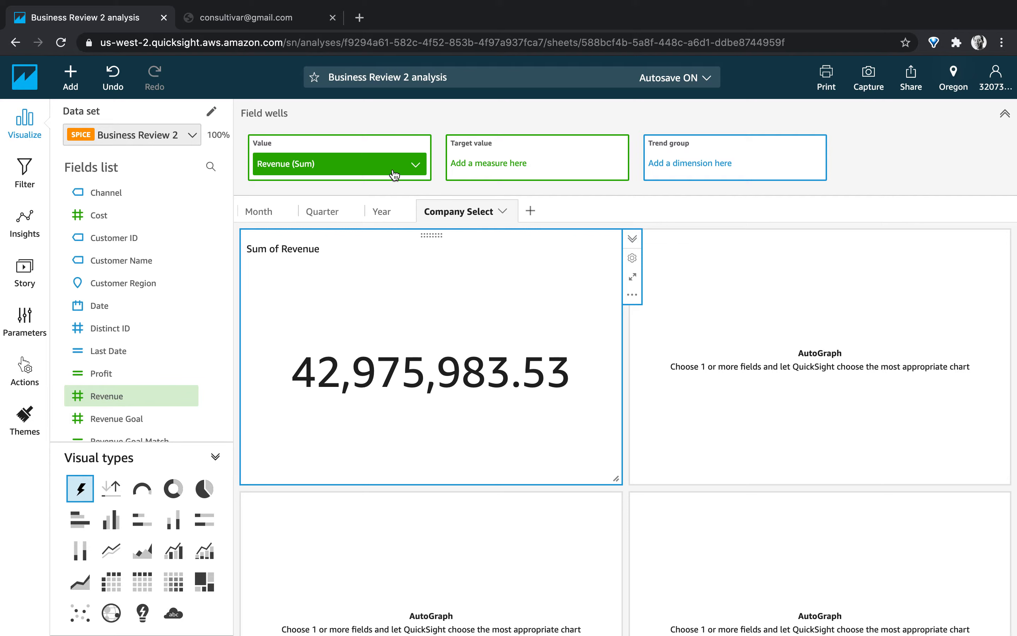
{"action": "left_click", "coordinate": [114, 307]}
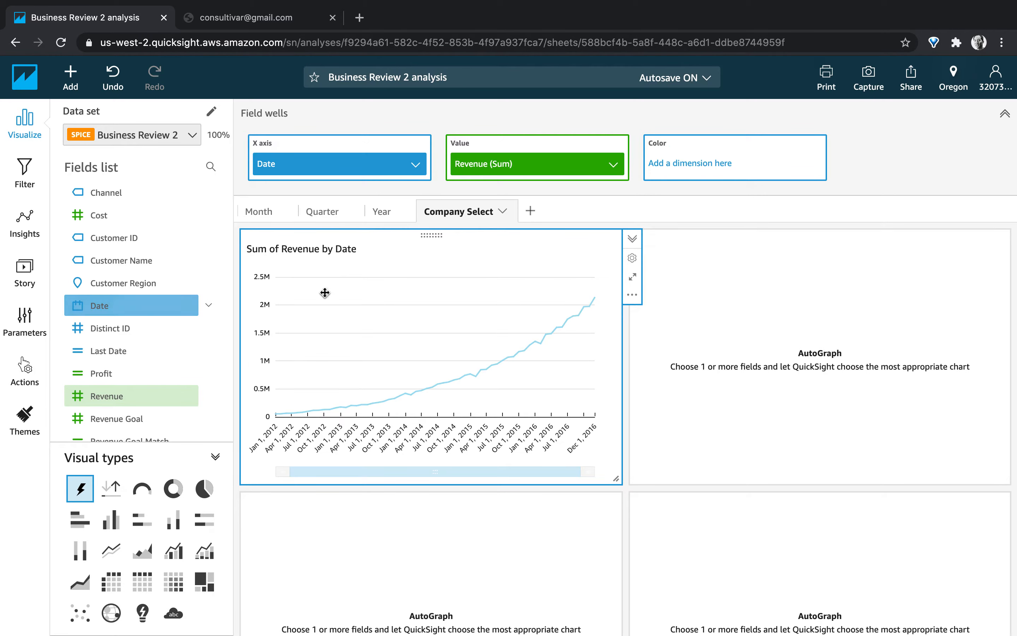
- Plot Profit by Date in the empty second visual of the top row on the Company Select sheet
{"action": "left_click", "coordinate": [655, 302]}
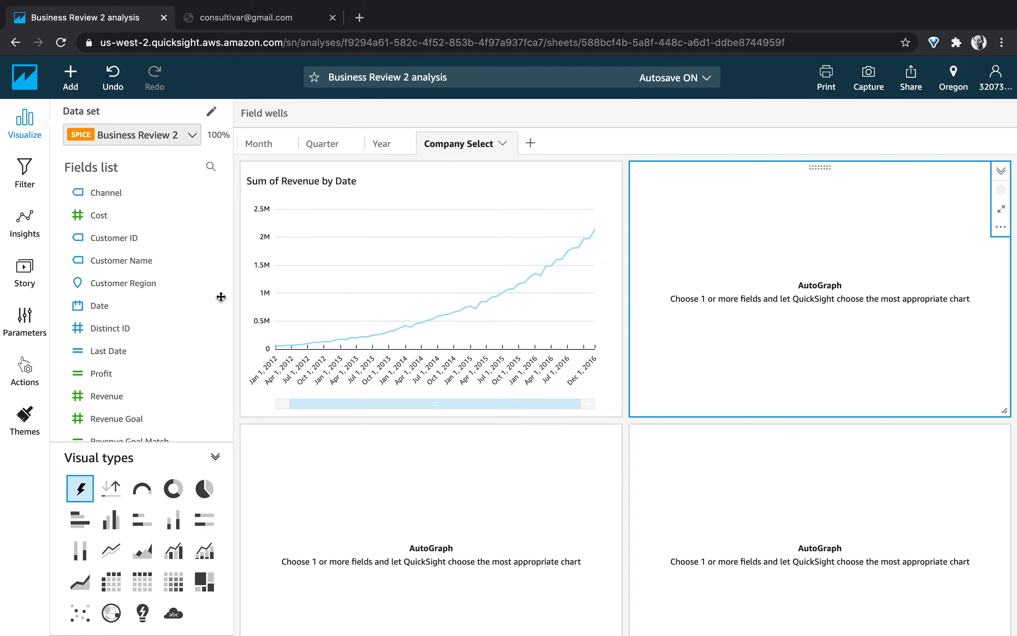
{"action": "left_click", "coordinate": [110, 311]}
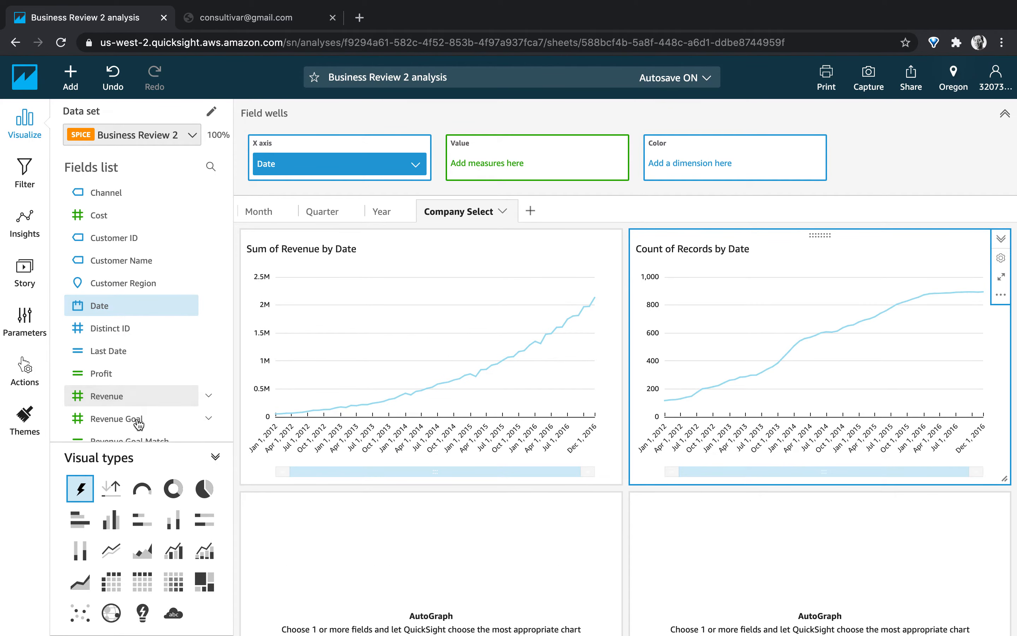
{"action": "left_click", "coordinate": [119, 378]}
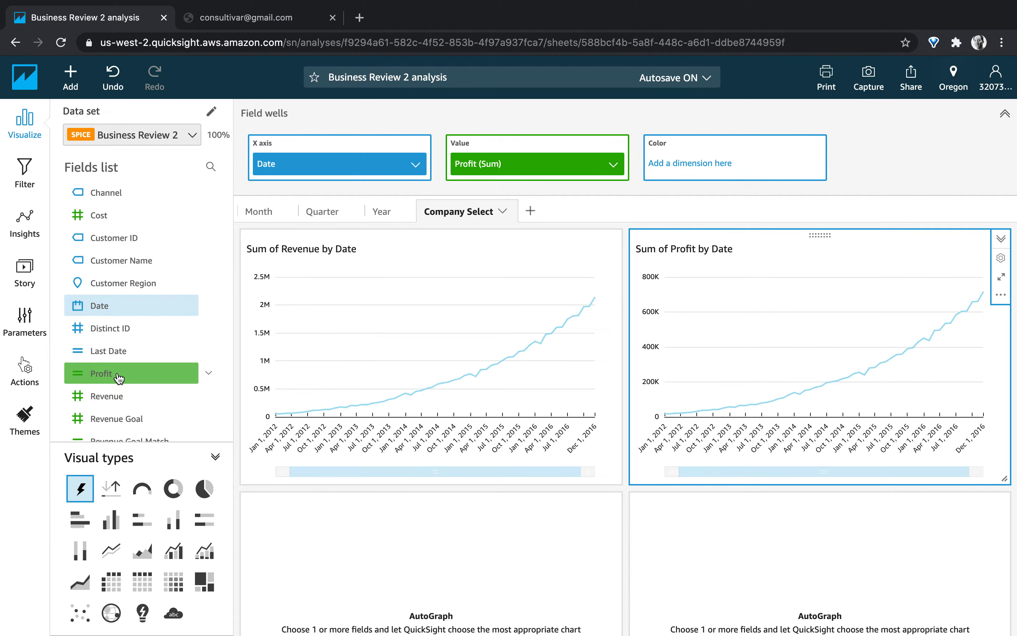
- Plot Revenue Goal Match by Date in the empty visual below the Revenue chart
{"action": "scroll", "coordinate": [119, 378], "scroll_direction": "down", "scroll_amount": 3}
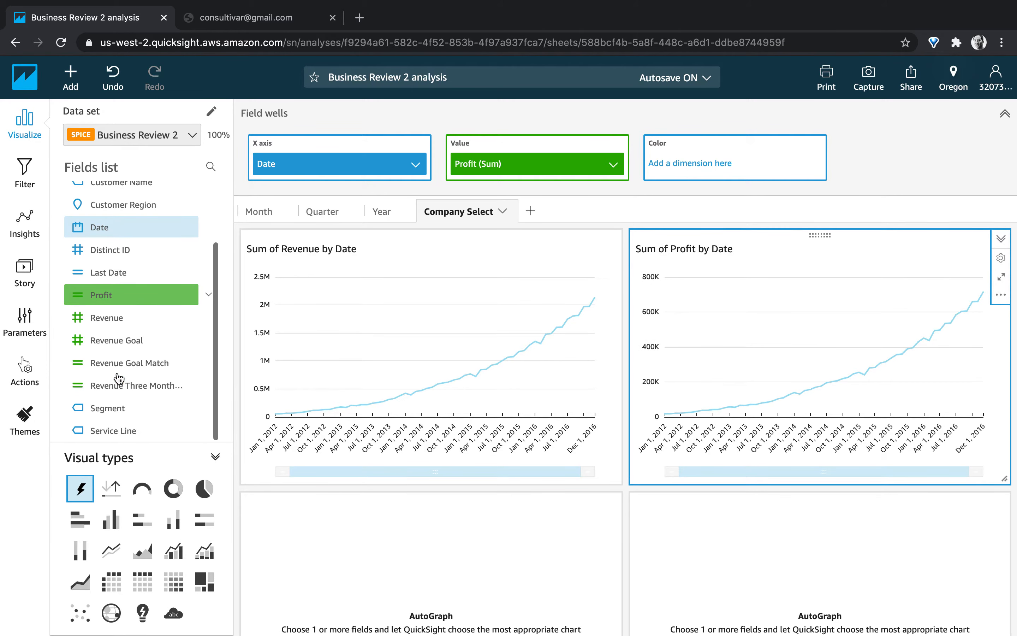
{"action": "left_click", "coordinate": [291, 519]}
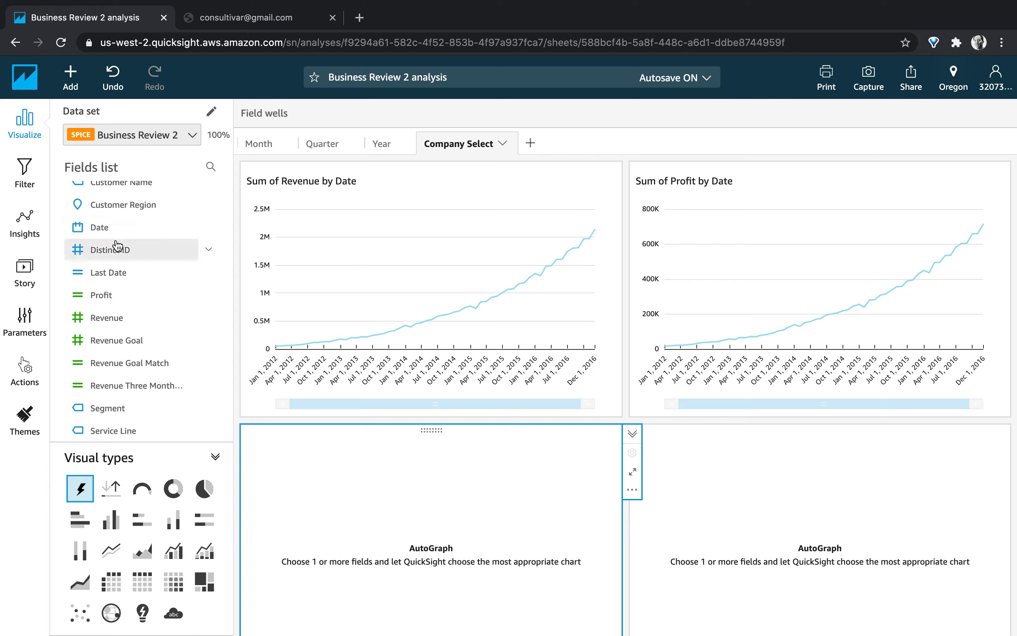
{"action": "left_click", "coordinate": [108, 227]}
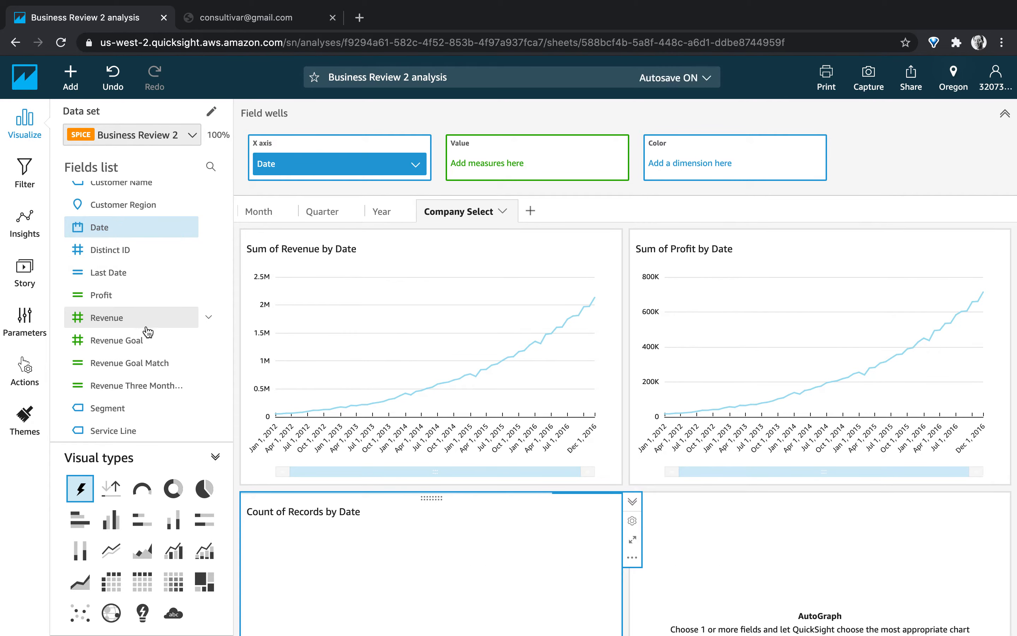
{"action": "left_click", "coordinate": [146, 363]}
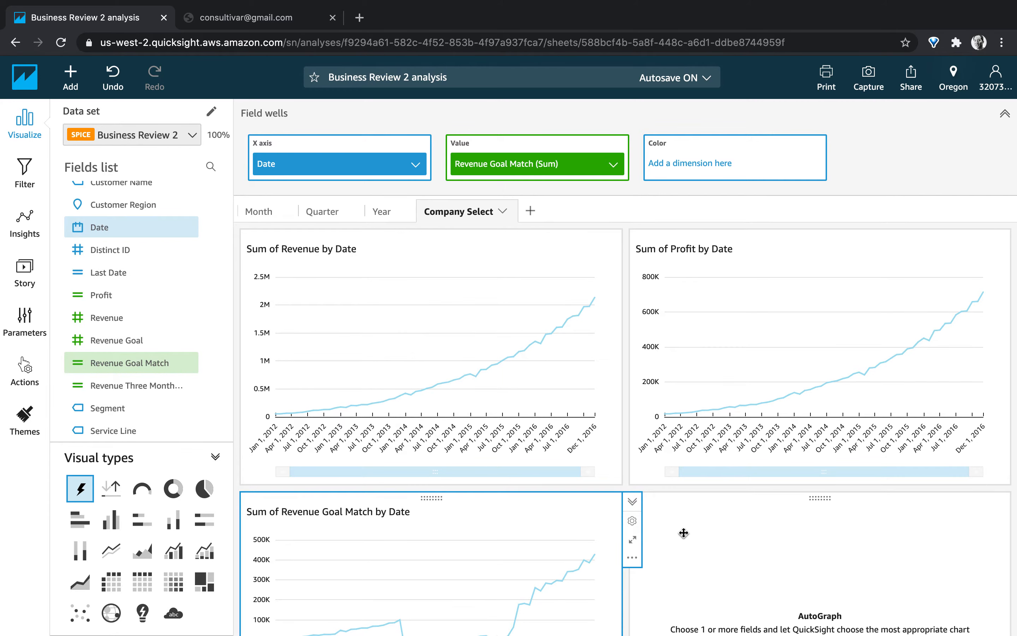
- Plot Cost by Date in the last empty visual, below the Profit chart
{"action": "left_click", "coordinate": [651, 521]}
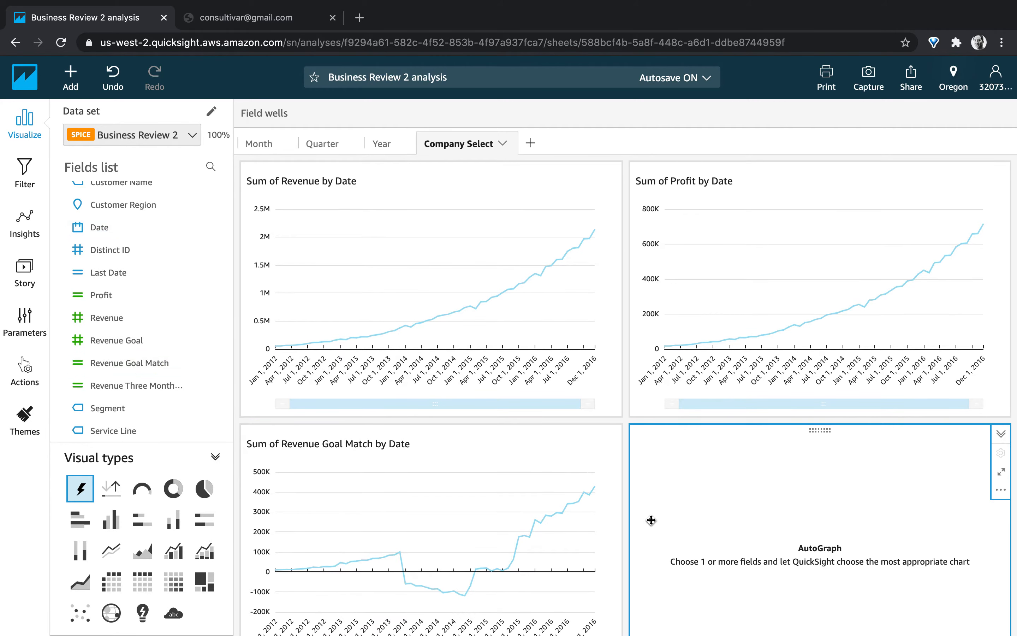
{"action": "left_click", "coordinate": [90, 227]}
{"action": "scroll", "coordinate": [91, 227], "scroll_direction": "up", "scroll_amount": 3}
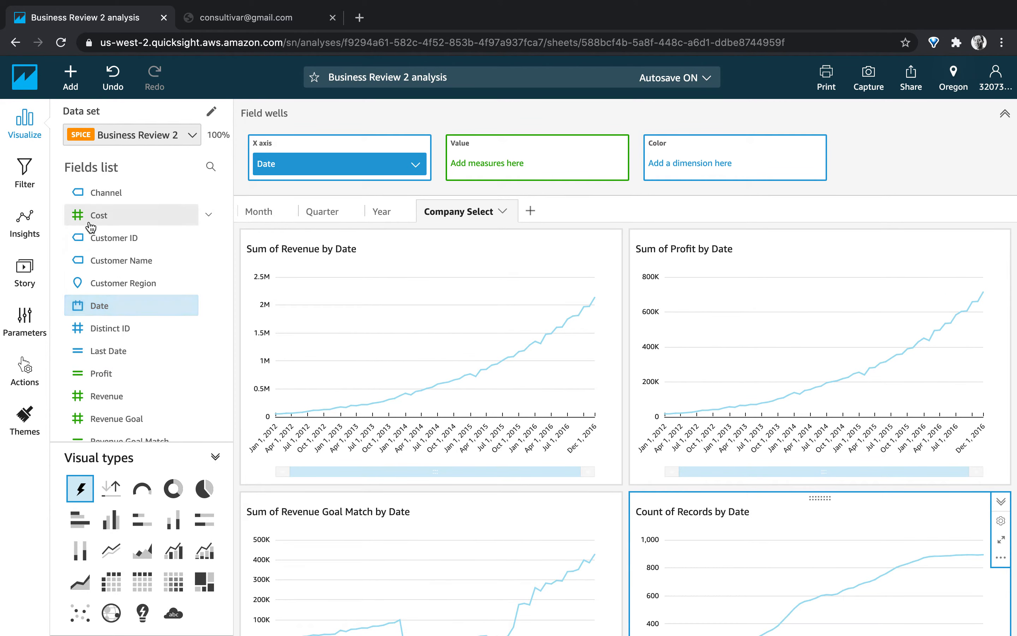
{"action": "left_click", "coordinate": [98, 217]}
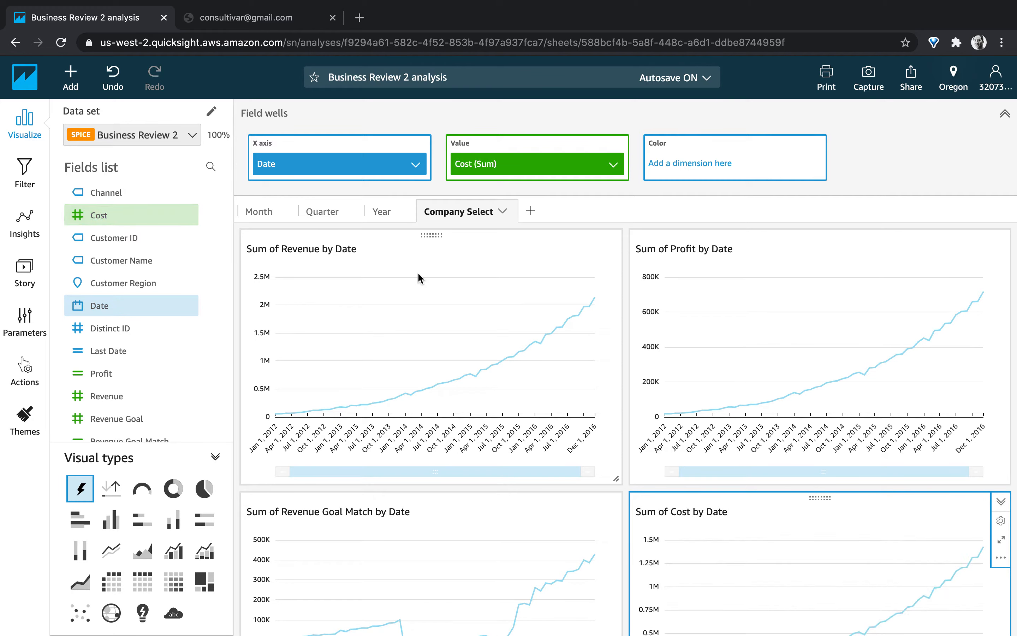
- Add Customer Name as the color dimension of the Revenue, Profit, Revenue Goal Match and Cost charts
{"action": "left_click", "coordinate": [409, 248]}
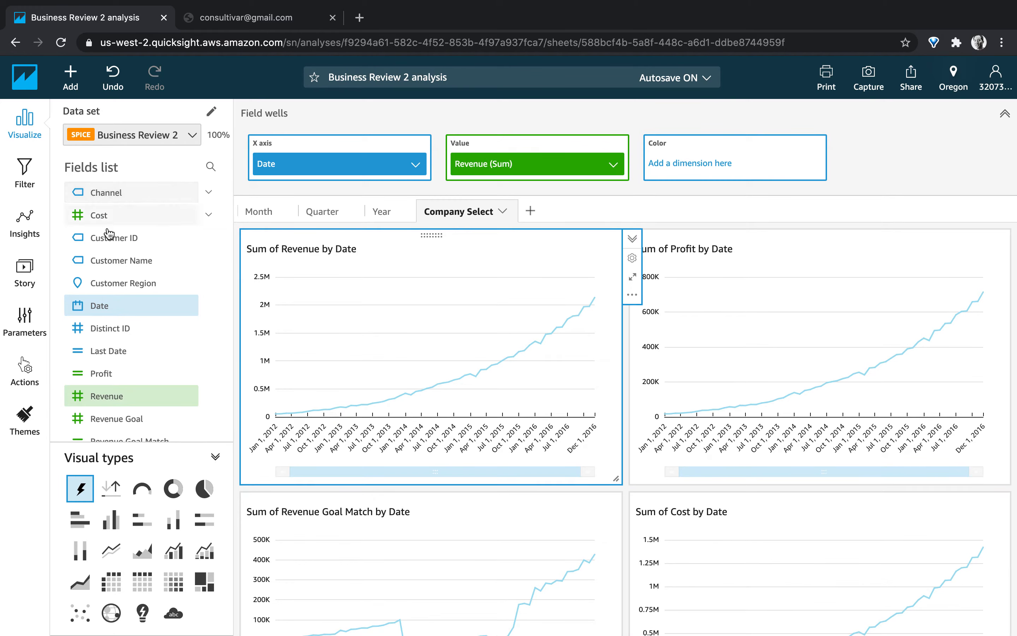
{"action": "left_click", "coordinate": [122, 258]}
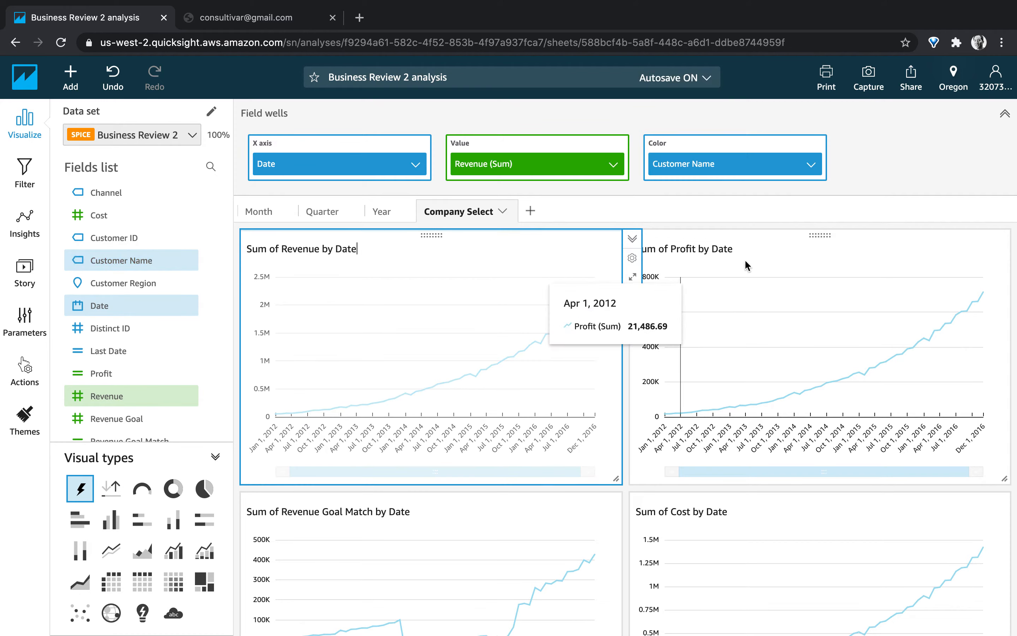
{"action": "left_click", "coordinate": [674, 252]}
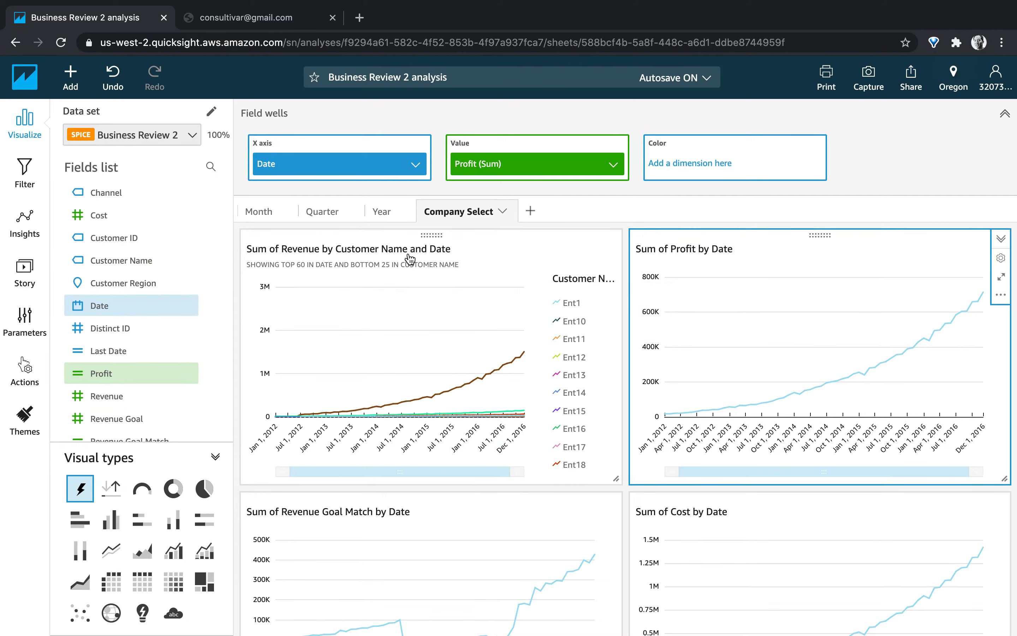
{"action": "left_click", "coordinate": [135, 261]}
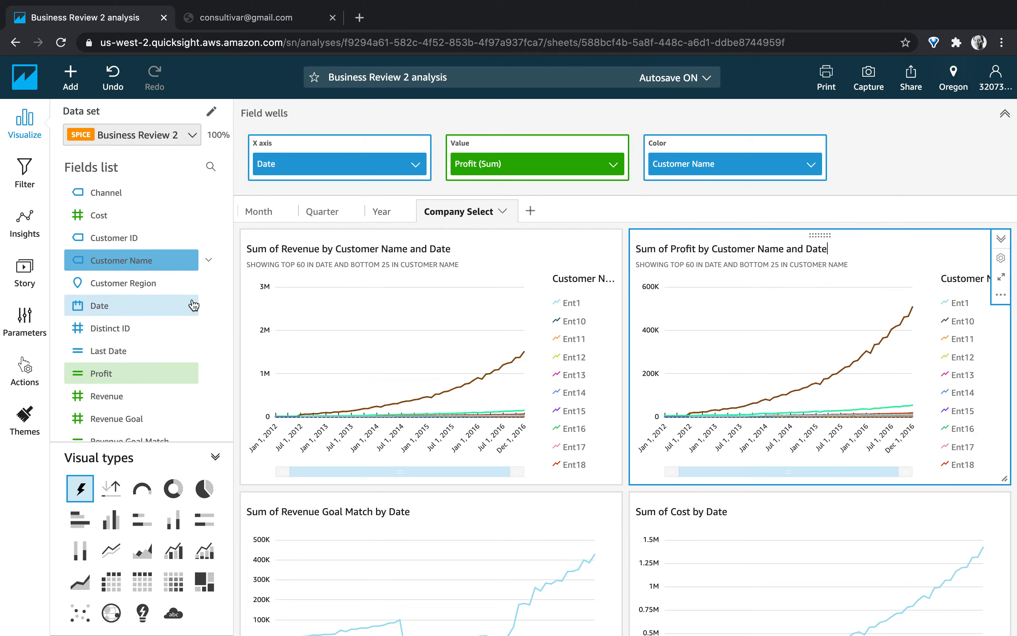
{"action": "left_click", "coordinate": [432, 511]}
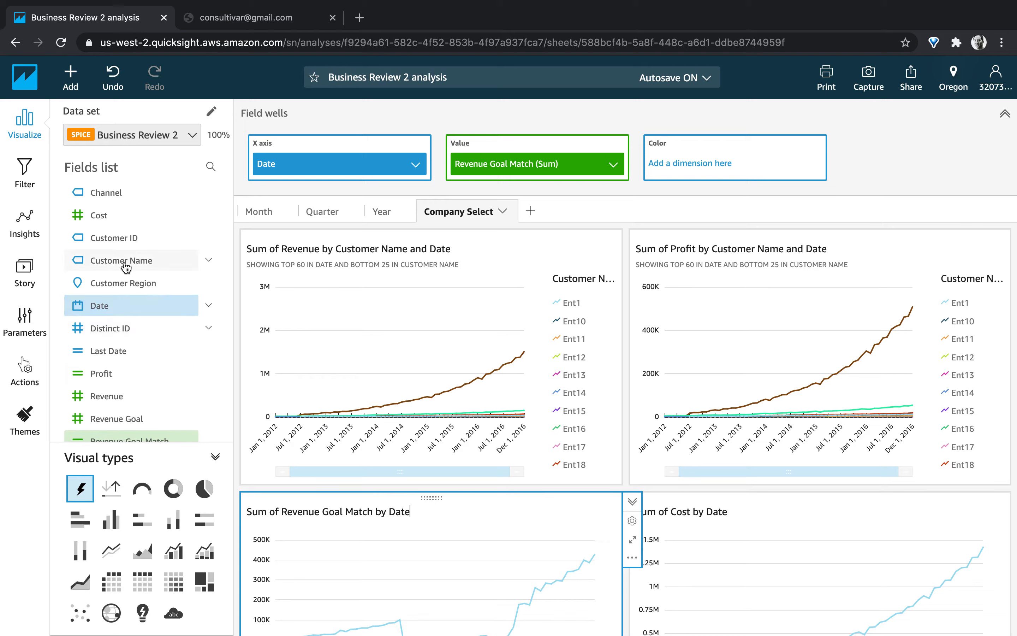
{"action": "left_click", "coordinate": [106, 261]}
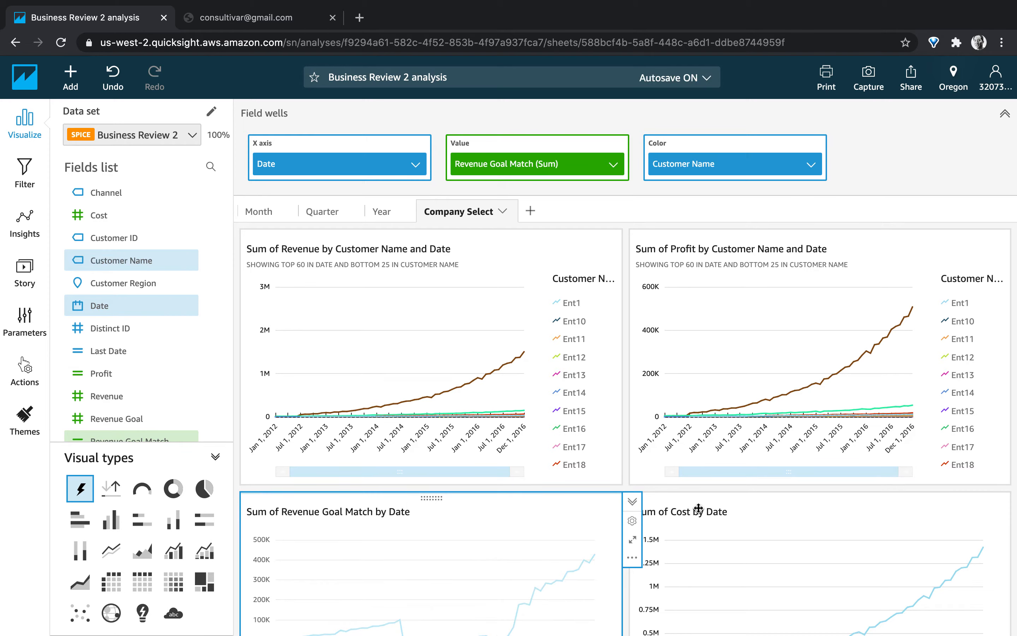
{"action": "left_click", "coordinate": [719, 517]}
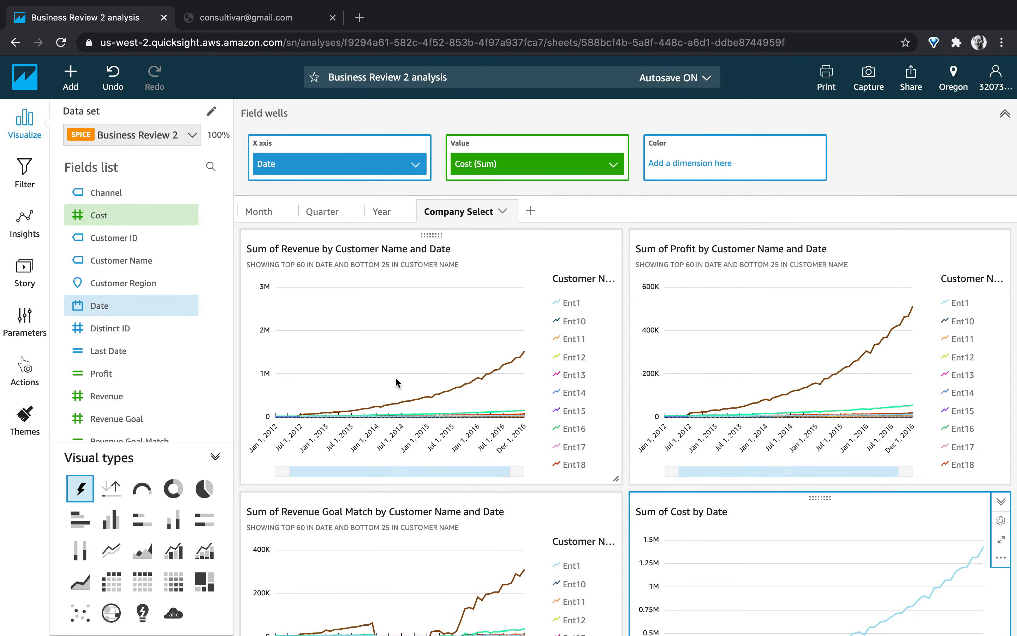
{"action": "left_click", "coordinate": [161, 267]}
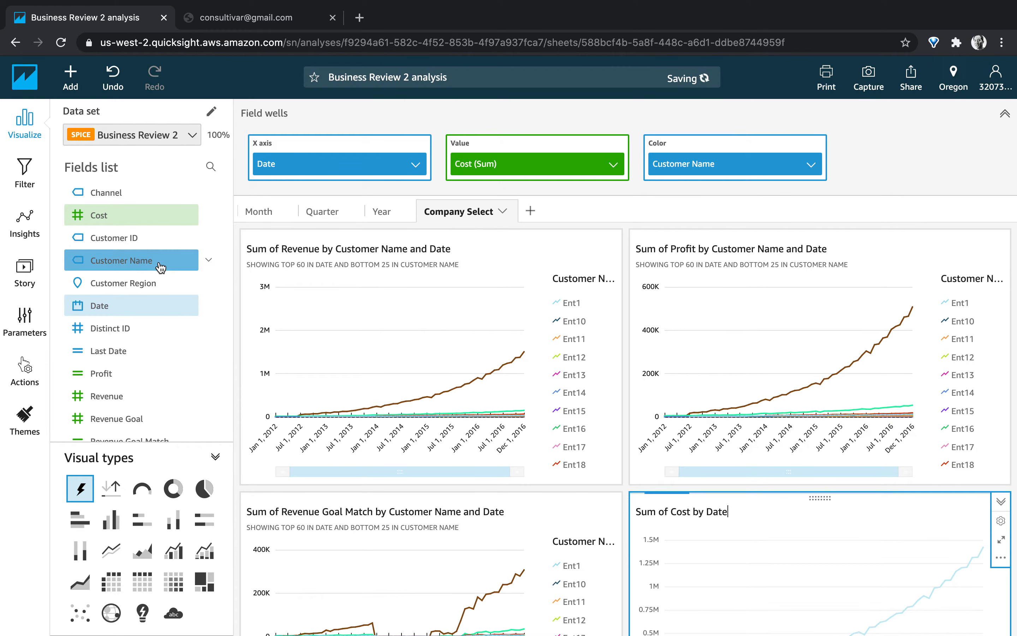
- Create a single-value String parameter named "CompanySelect" with the static default value "None"
{"action": "left_click", "coordinate": [83, 90]}
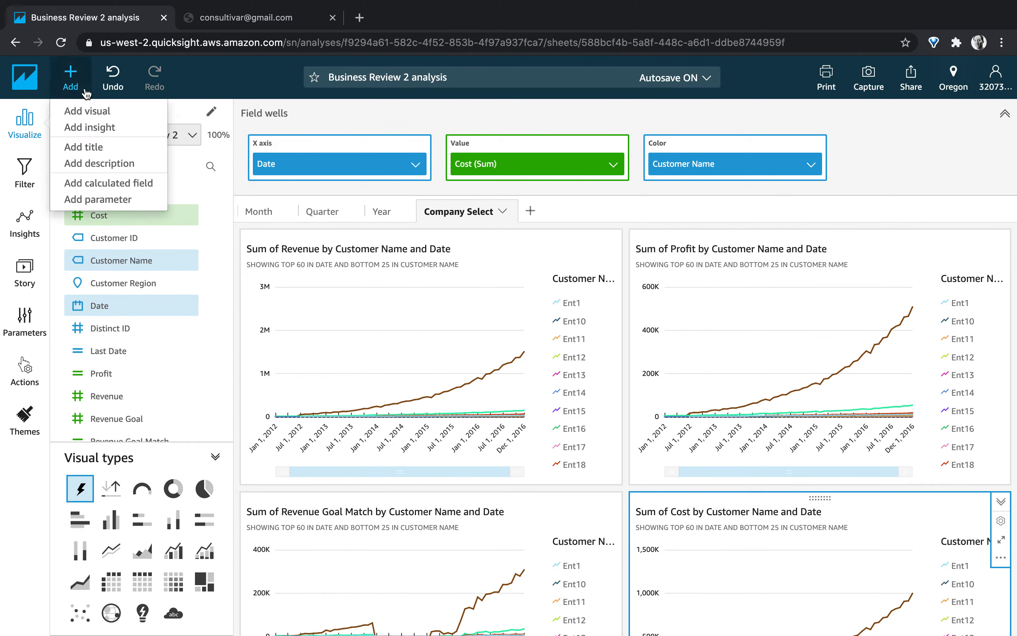
{"action": "left_click", "coordinate": [107, 199]}
{"action": "left_click", "coordinate": [356, 192]}
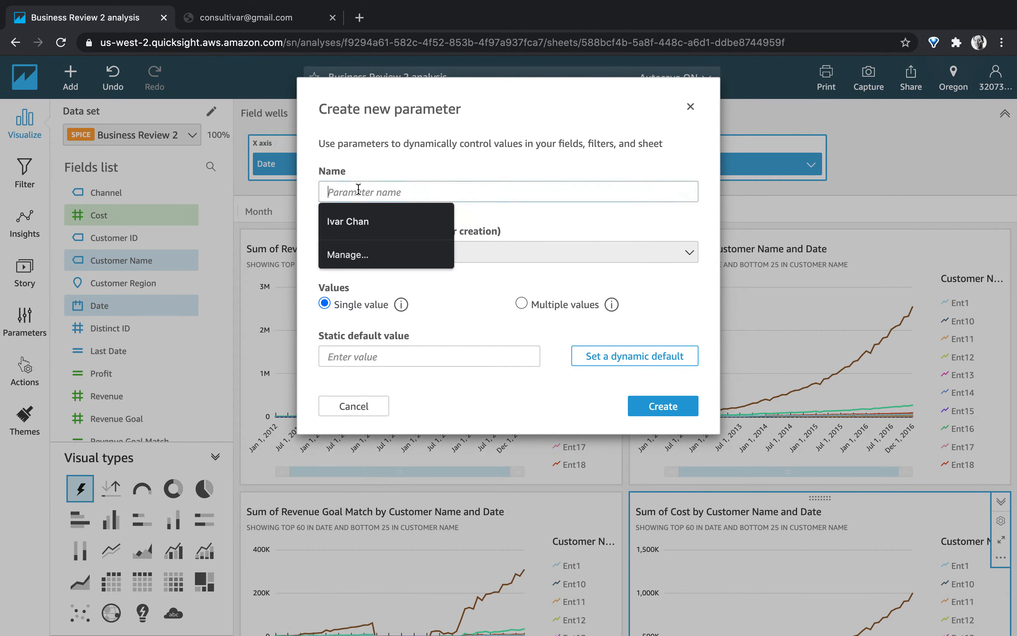
{"action": "type", "text": "Compa"}
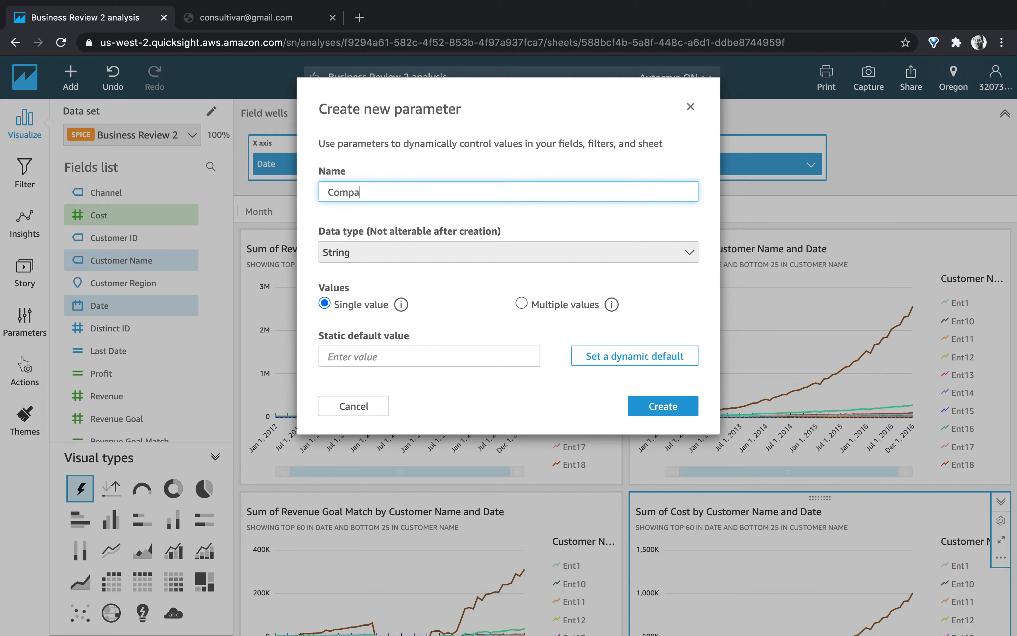
{"action": "type", "text": "nySelect"}
{"action": "left_click", "coordinate": [401, 356]}
{"action": "type", "text": "None"}
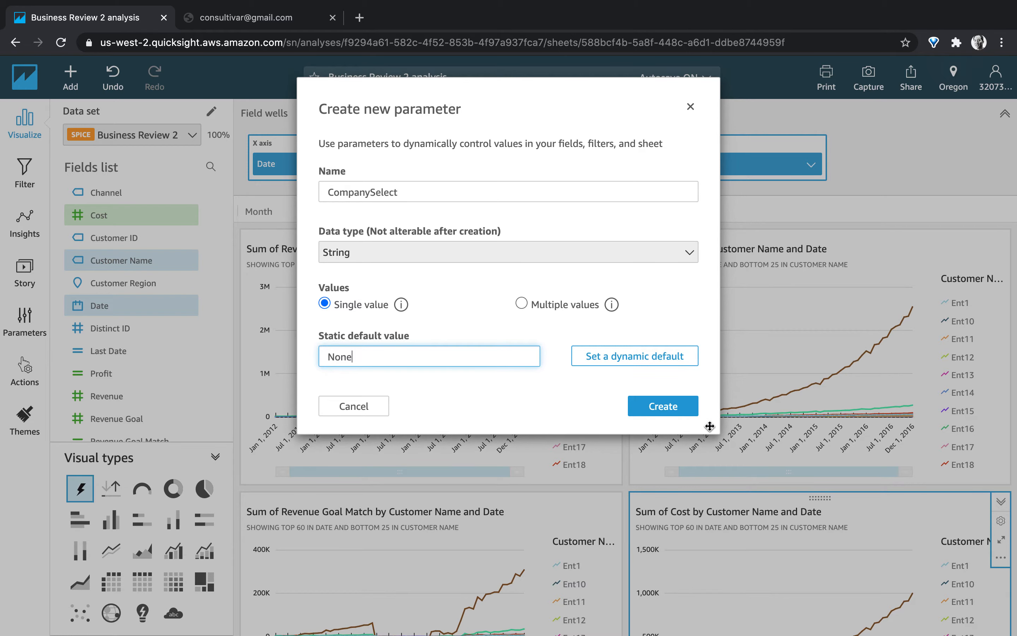
{"action": "left_click", "coordinate": [672, 414]}
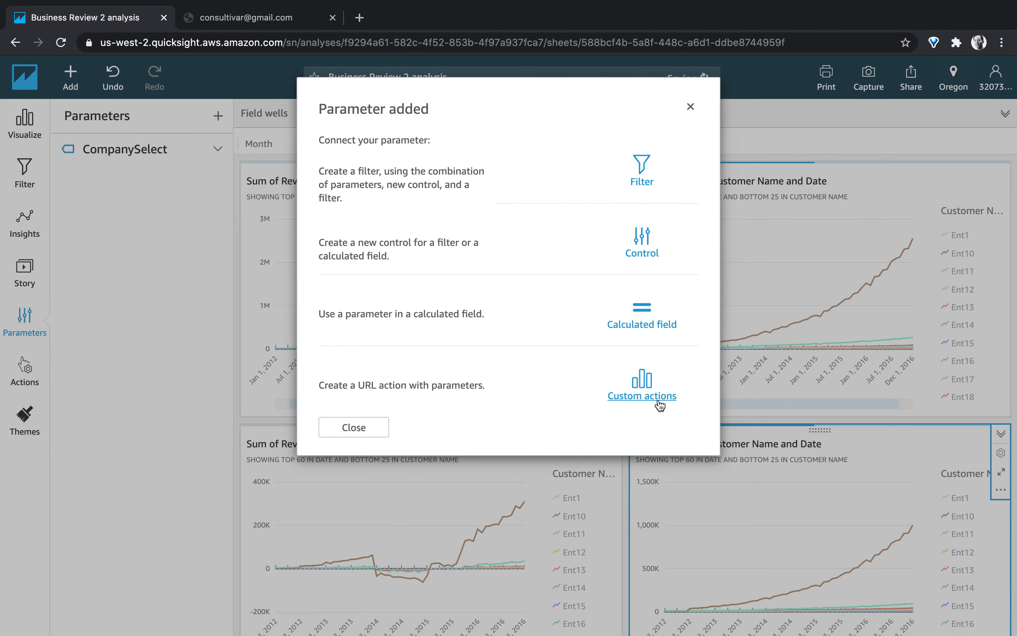
- Create a filter on the Customer Name field and apply it to all visuals on the sheet
{"action": "left_click", "coordinate": [656, 177]}
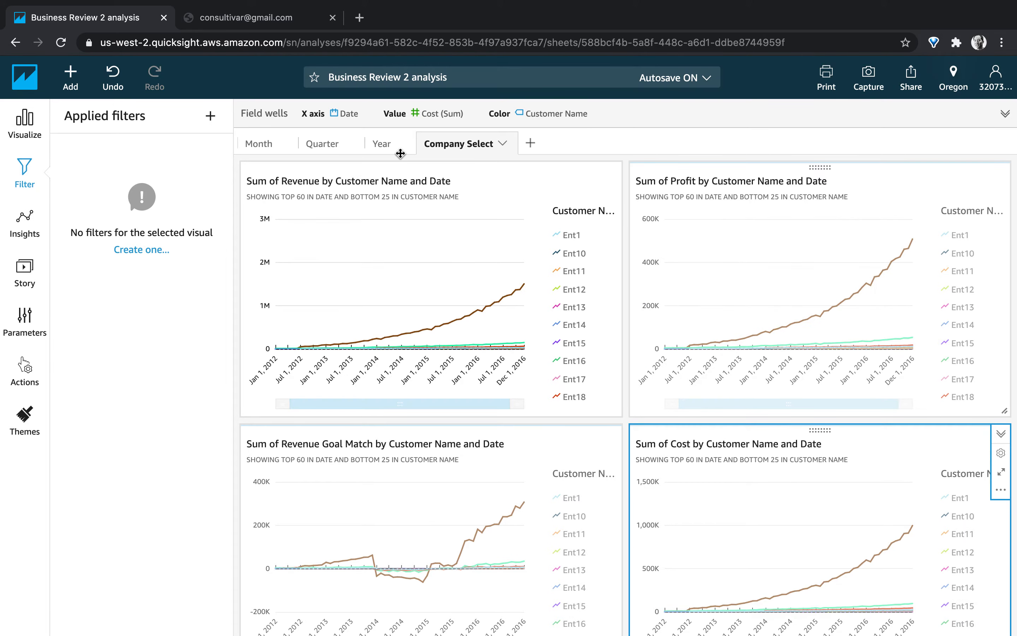
{"action": "left_click", "coordinate": [144, 250]}
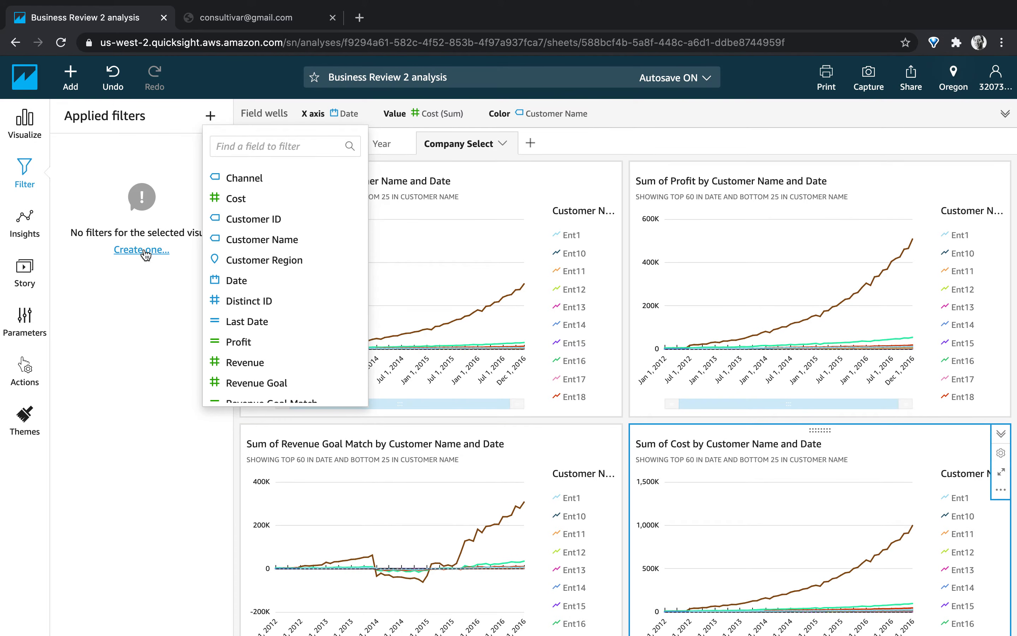
{"action": "left_click", "coordinate": [246, 248]}
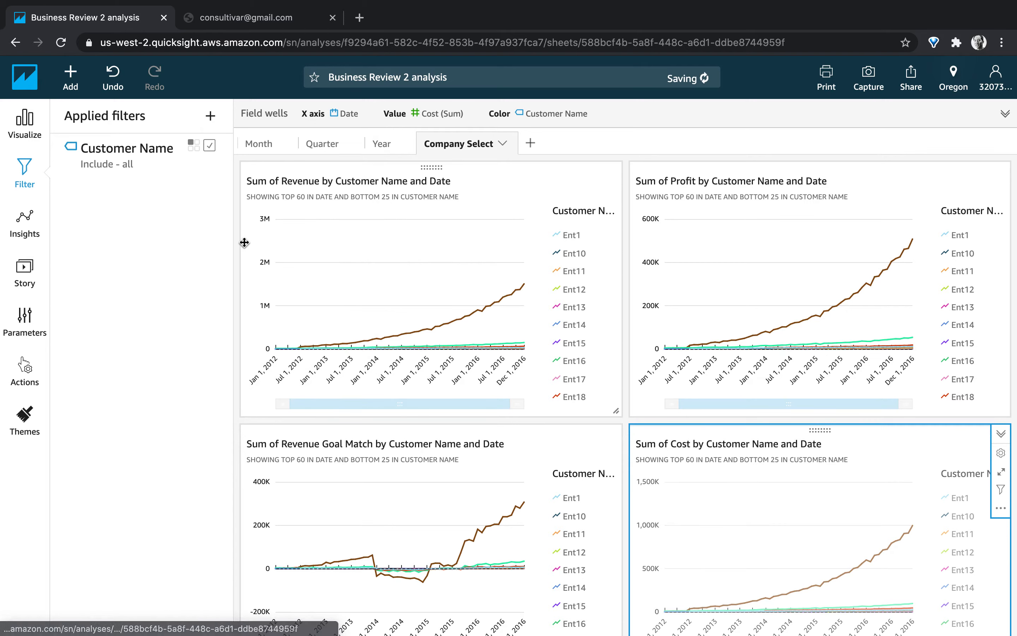
{"action": "left_click", "coordinate": [145, 147]}
{"action": "left_click", "coordinate": [144, 147]}
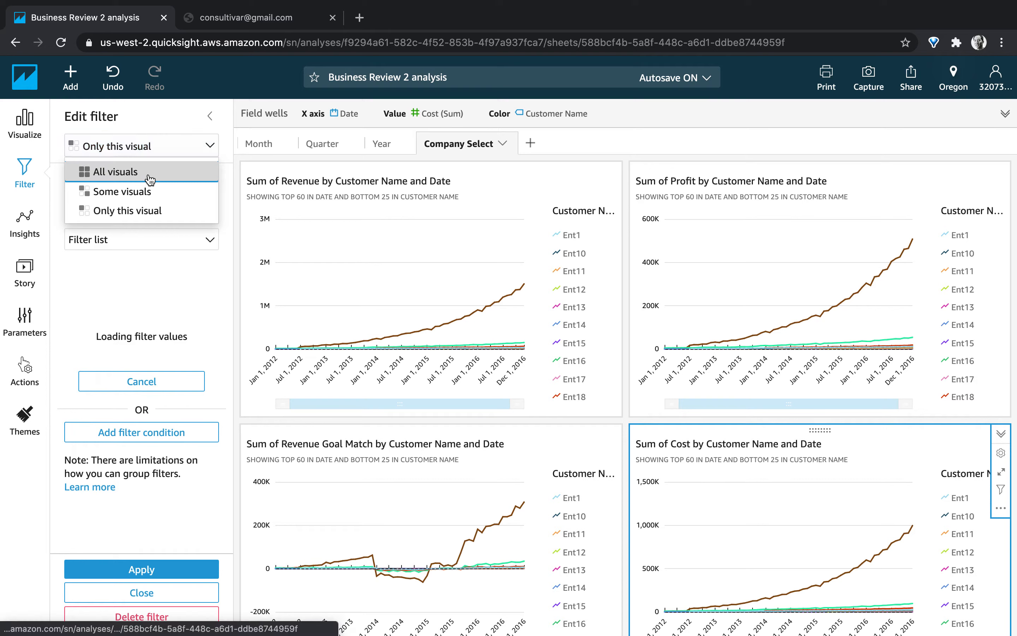
{"action": "left_click", "coordinate": [148, 173]}
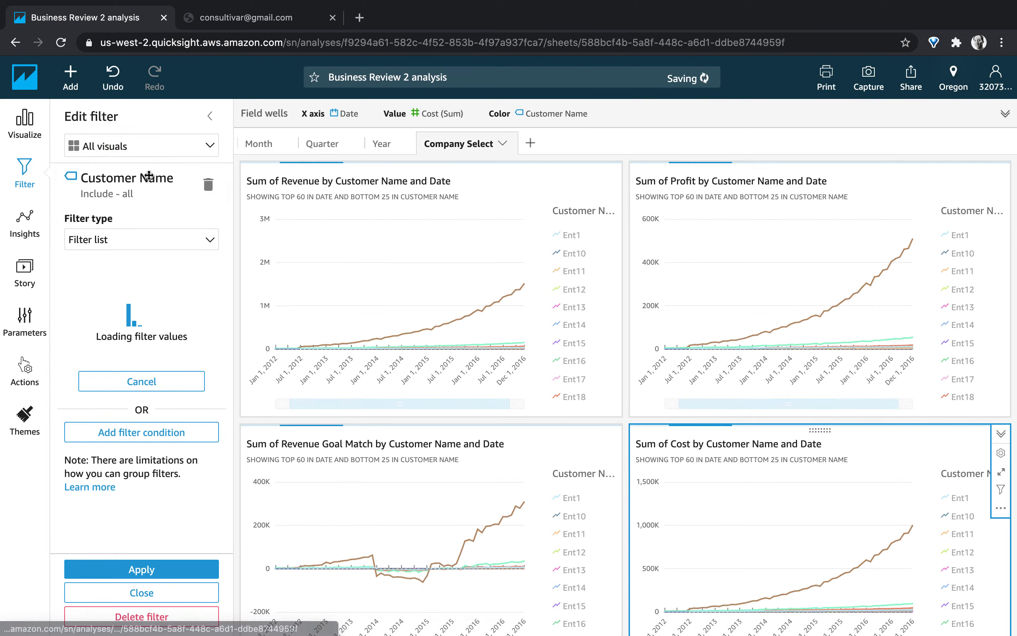
- Make the Customer Name filter a custom filter that equals the CompanySelect parameter, and apply it
{"action": "left_click", "coordinate": [180, 243]}
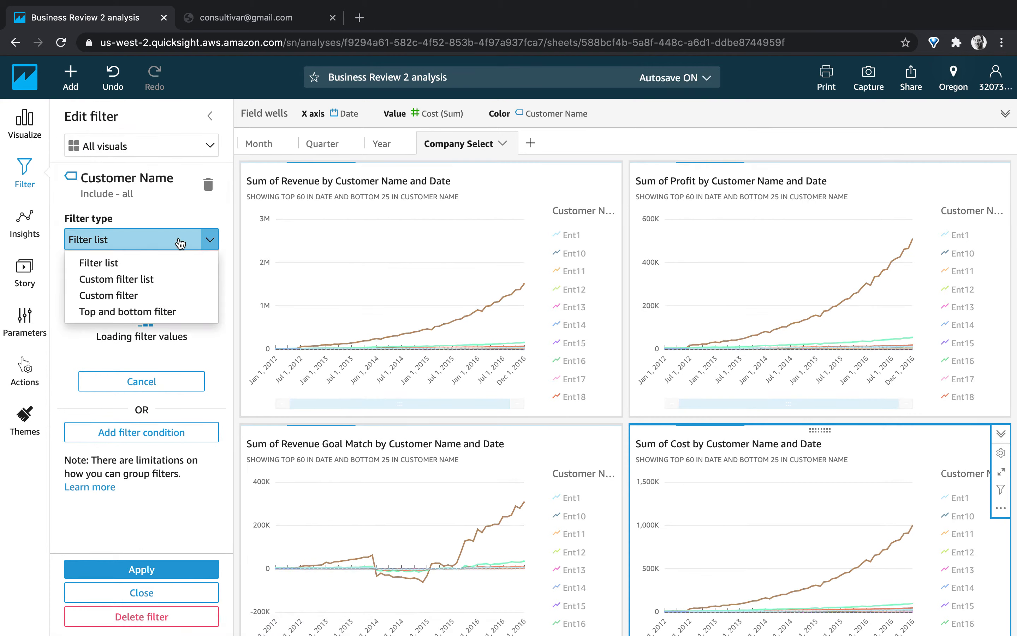
{"action": "left_click", "coordinate": [168, 296]}
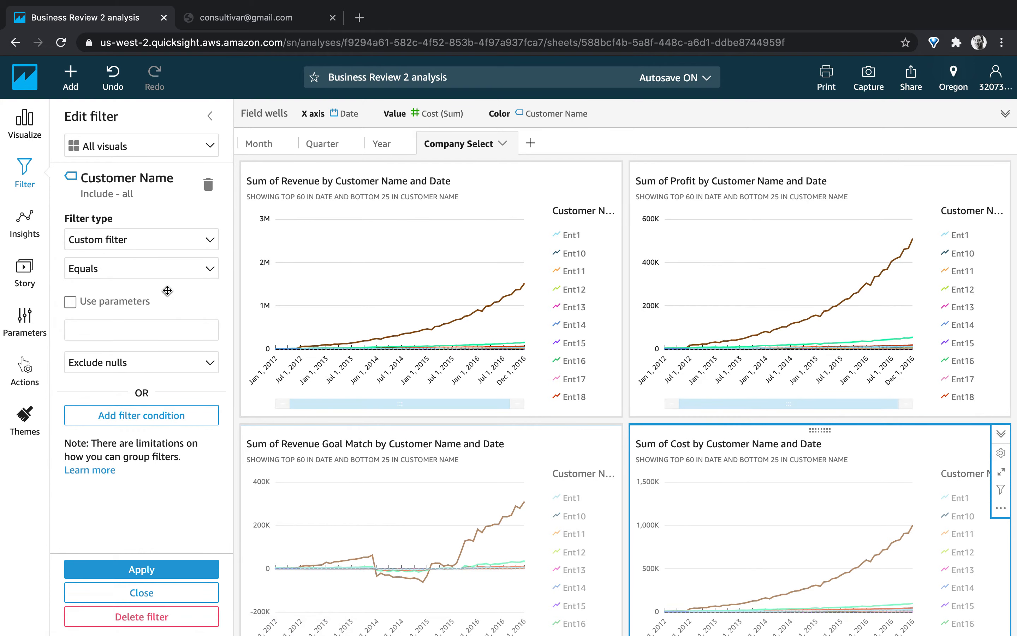
{"action": "left_click", "coordinate": [69, 302]}
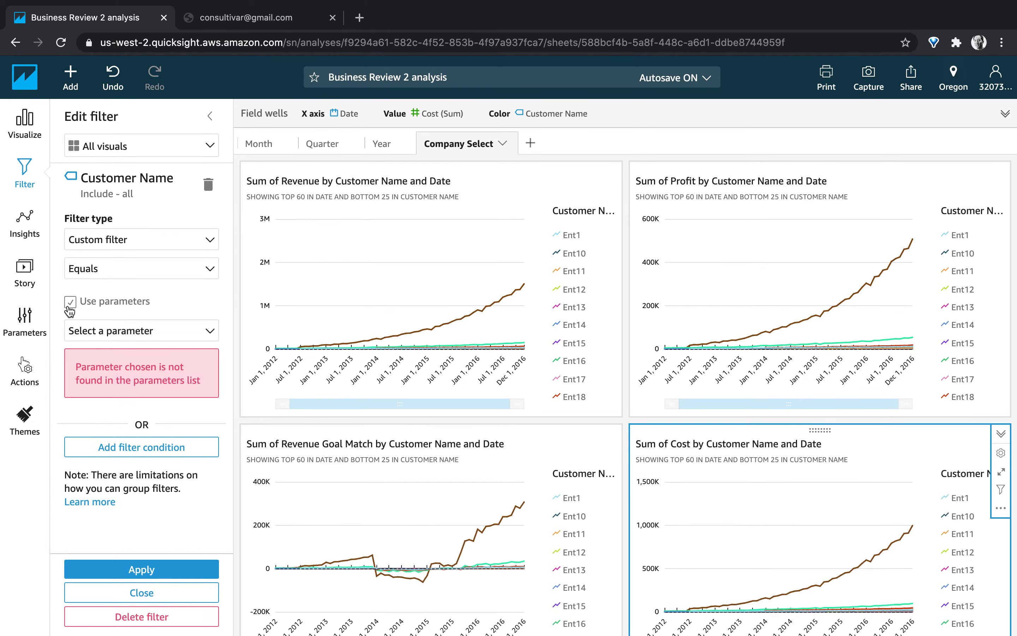
{"action": "left_click", "coordinate": [95, 331]}
{"action": "left_click", "coordinate": [104, 353]}
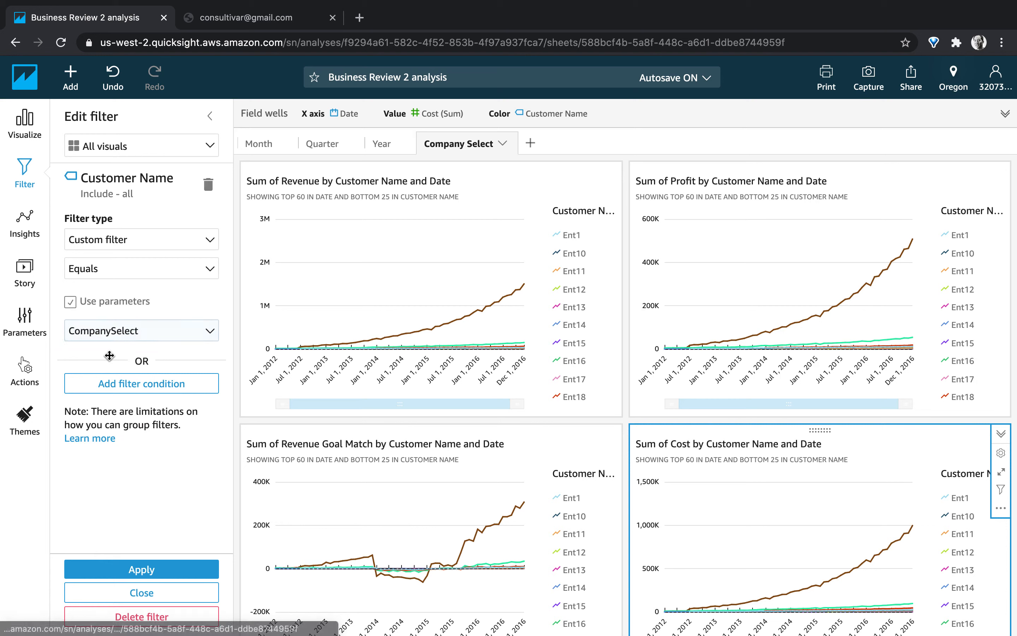
{"action": "left_click", "coordinate": [142, 570]}
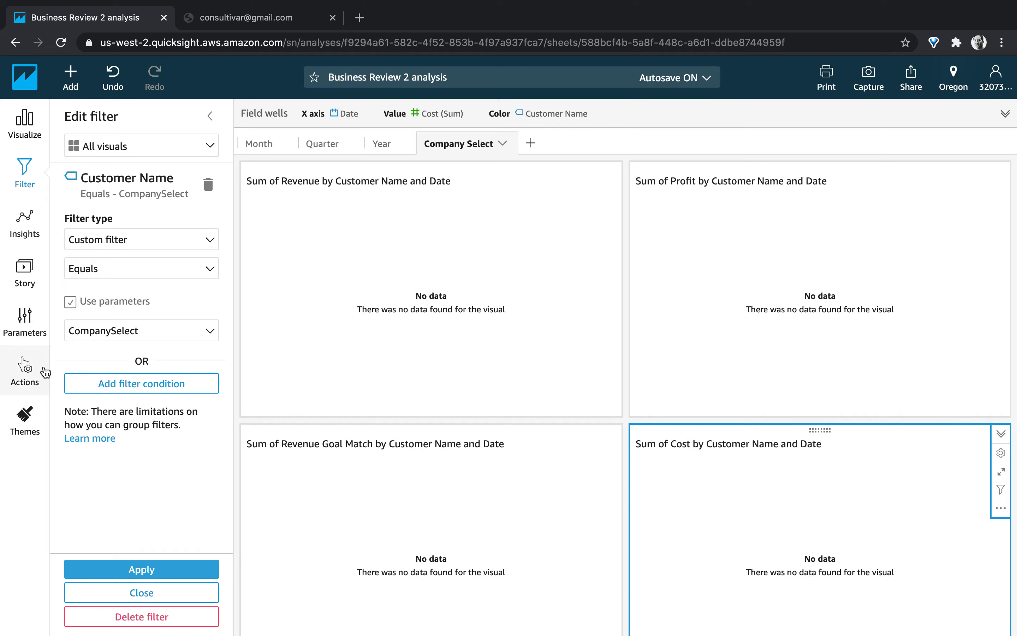
- Start a control for the CompanySelect parameter with the display name "Select Company" and the single select drop down style
{"action": "left_click", "coordinate": [26, 318]}
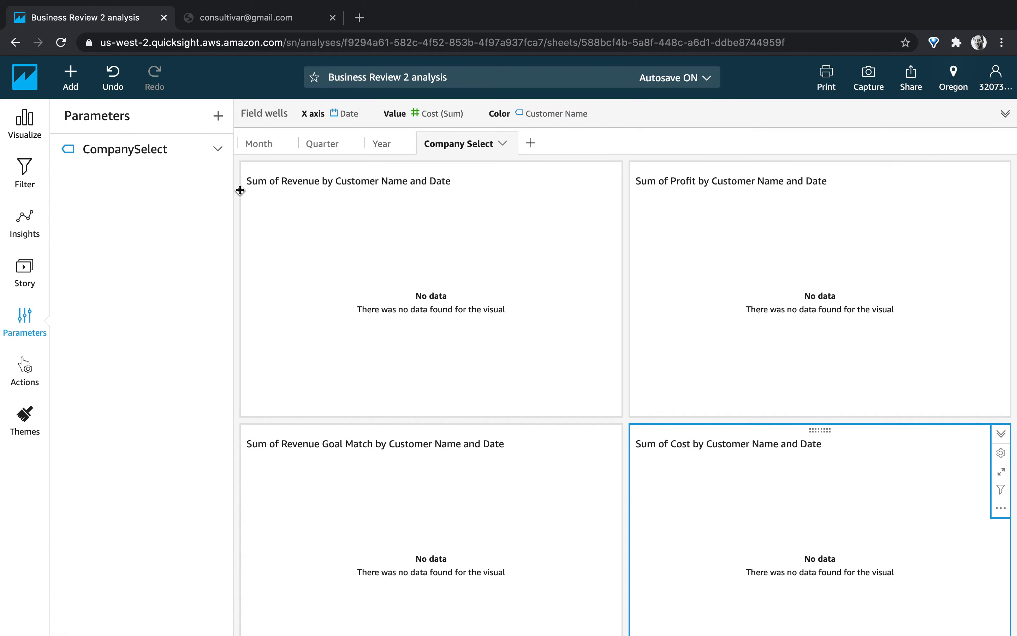
{"action": "left_click", "coordinate": [218, 150]}
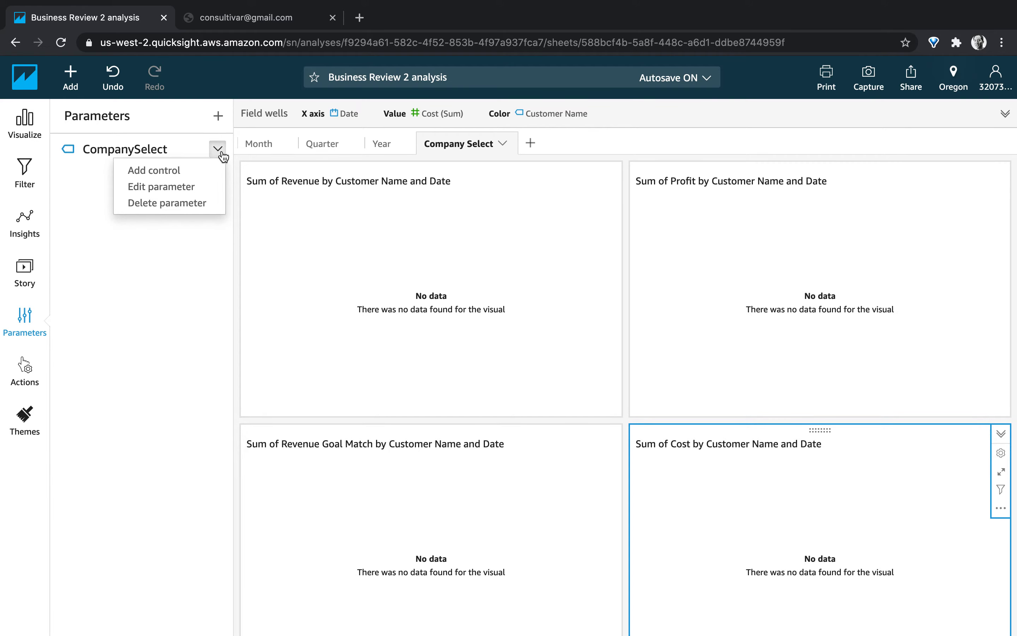
{"action": "left_click", "coordinate": [212, 176]}
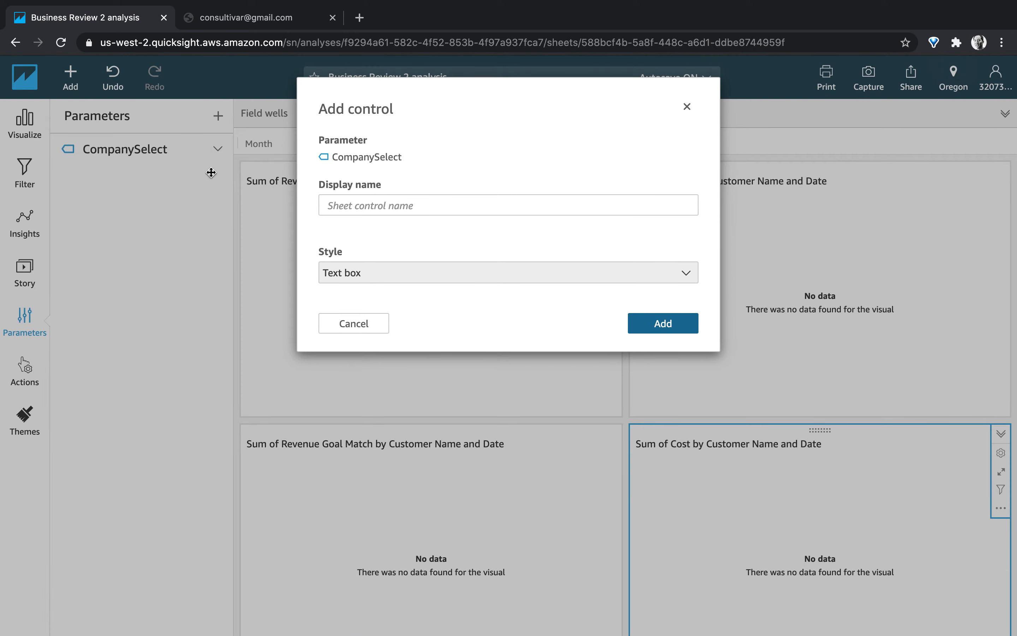
{"action": "left_click", "coordinate": [354, 204]}
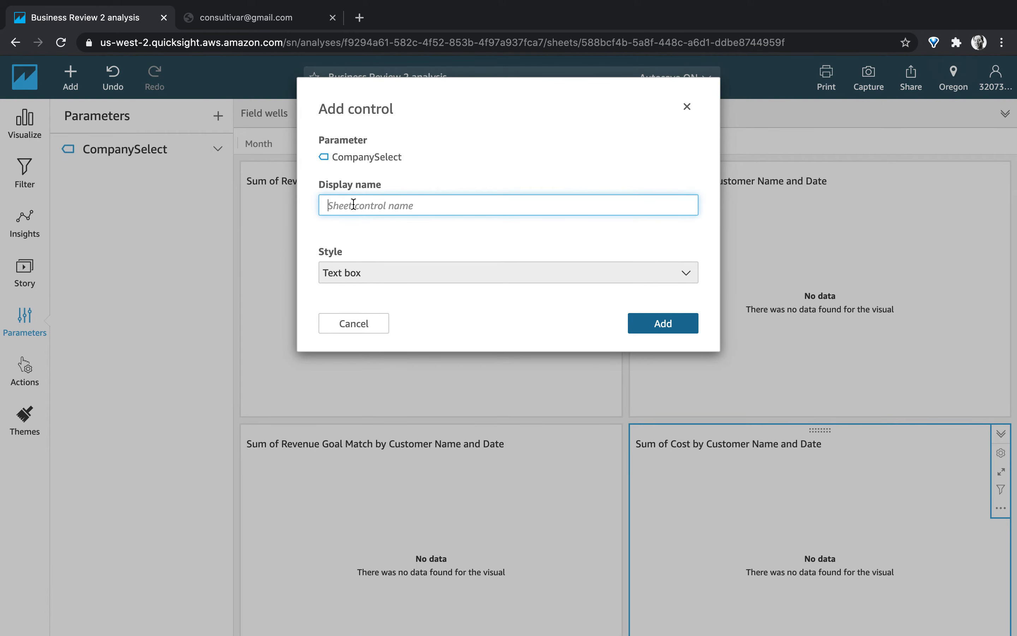
{"action": "type", "text": "Select Company"}
{"action": "left_click", "coordinate": [391, 272]}
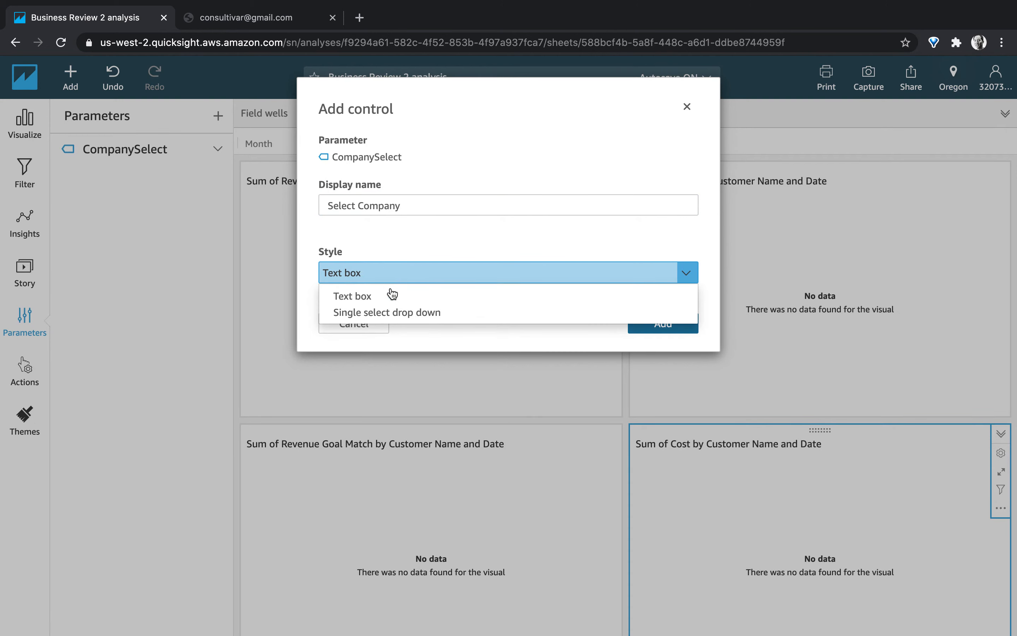
{"action": "left_click", "coordinate": [407, 313]}
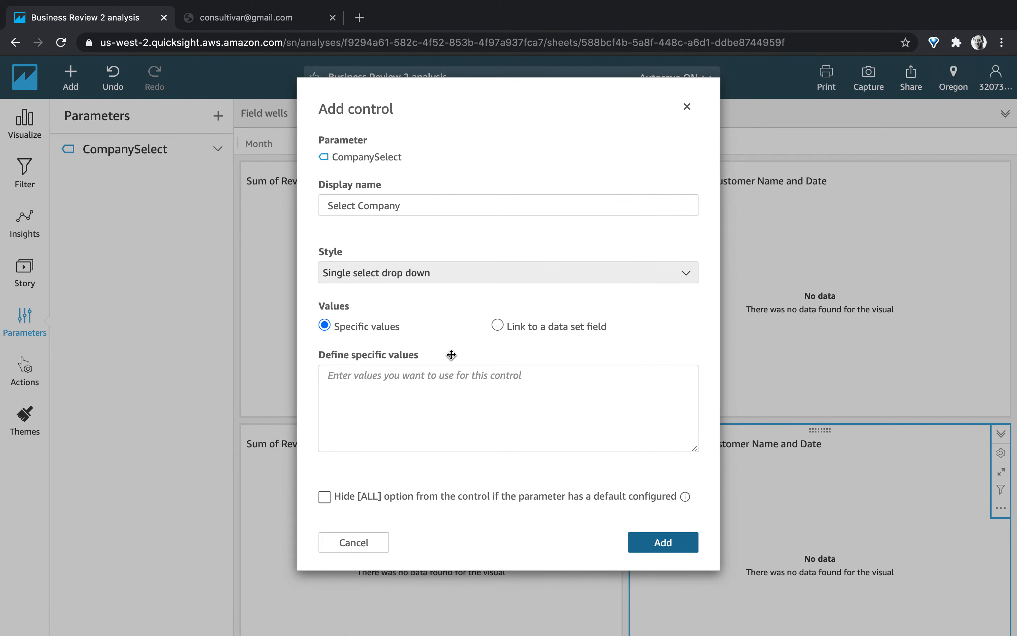
- Link the control's values to the Customer Name column of the Business Review 2 data set and add the control
{"action": "left_click", "coordinate": [498, 326]}
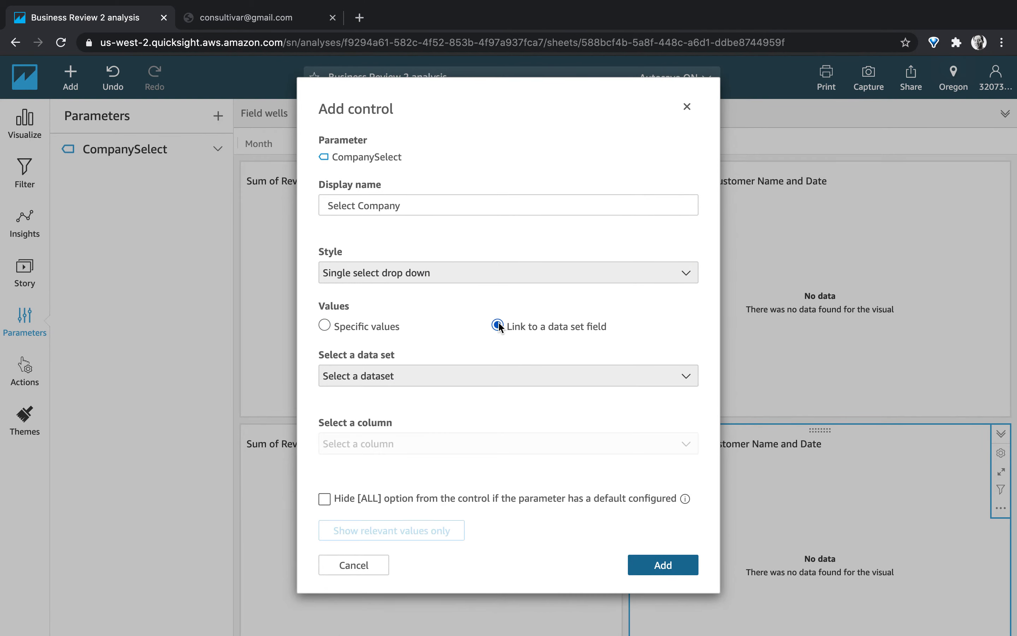
{"action": "left_click", "coordinate": [513, 376]}
{"action": "left_click", "coordinate": [518, 398]}
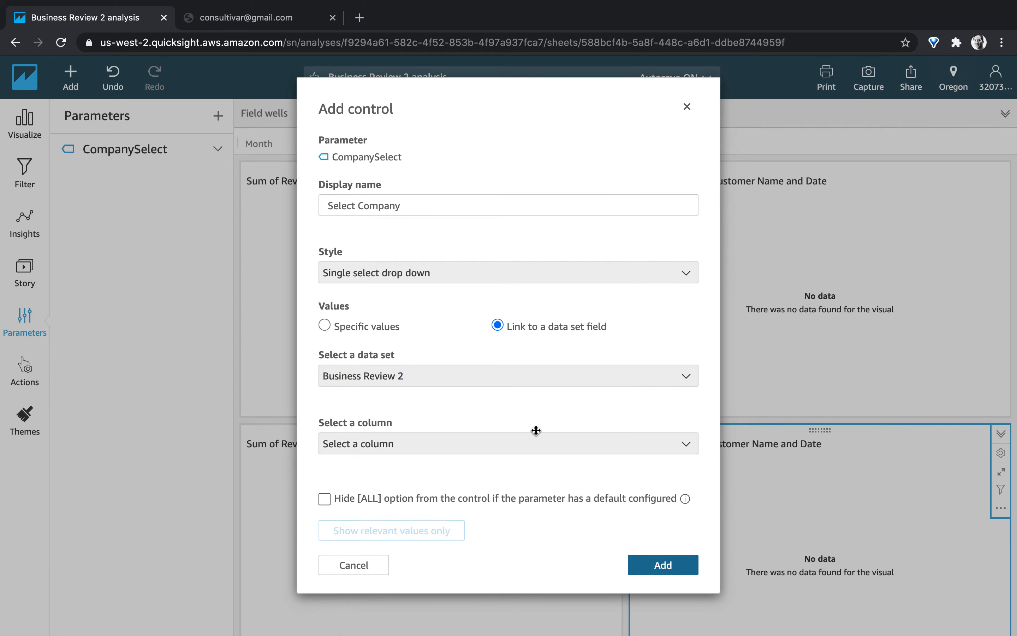
{"action": "left_click", "coordinate": [537, 443]}
{"action": "left_click", "coordinate": [538, 501]}
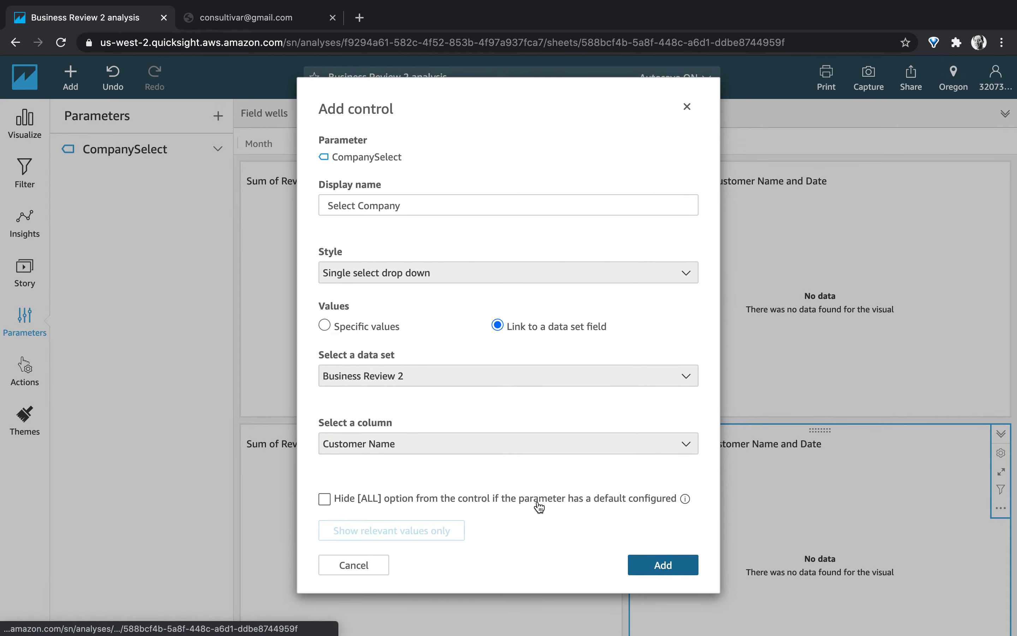
{"action": "left_click", "coordinate": [650, 564]}
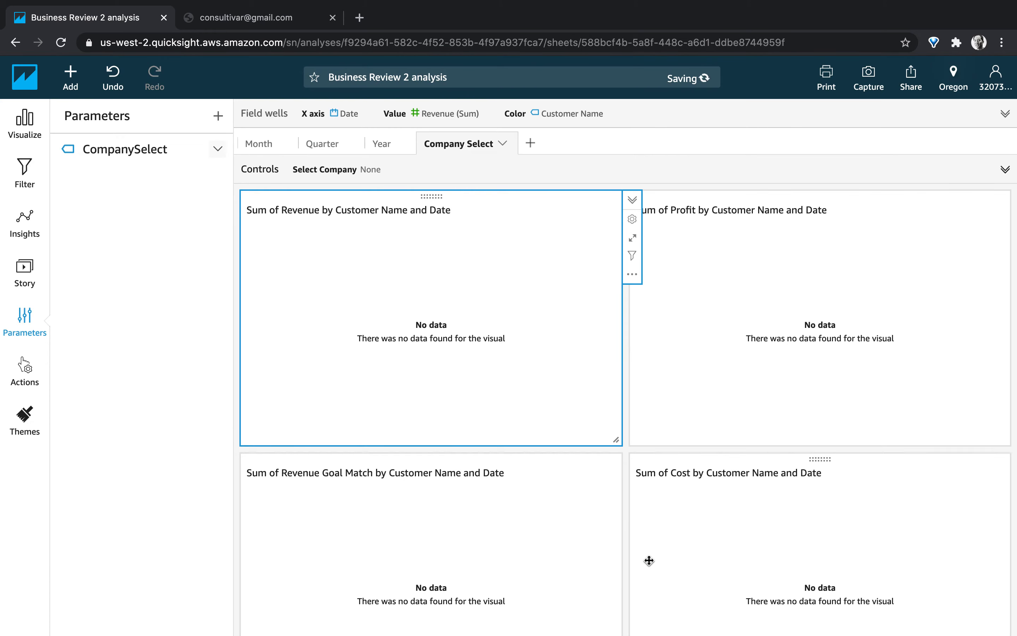
- Choose Ent14 in the sheet's Select Company control to filter the four charts
{"action": "left_click", "coordinate": [366, 168]}
{"action": "left_click", "coordinate": [320, 212]}
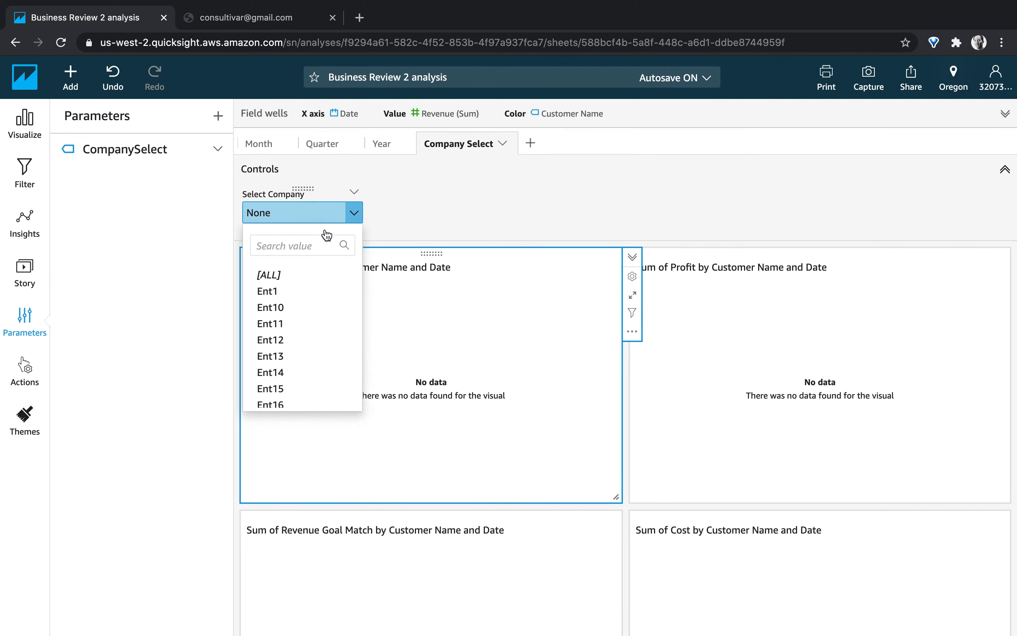
{"action": "left_click", "coordinate": [293, 370]}
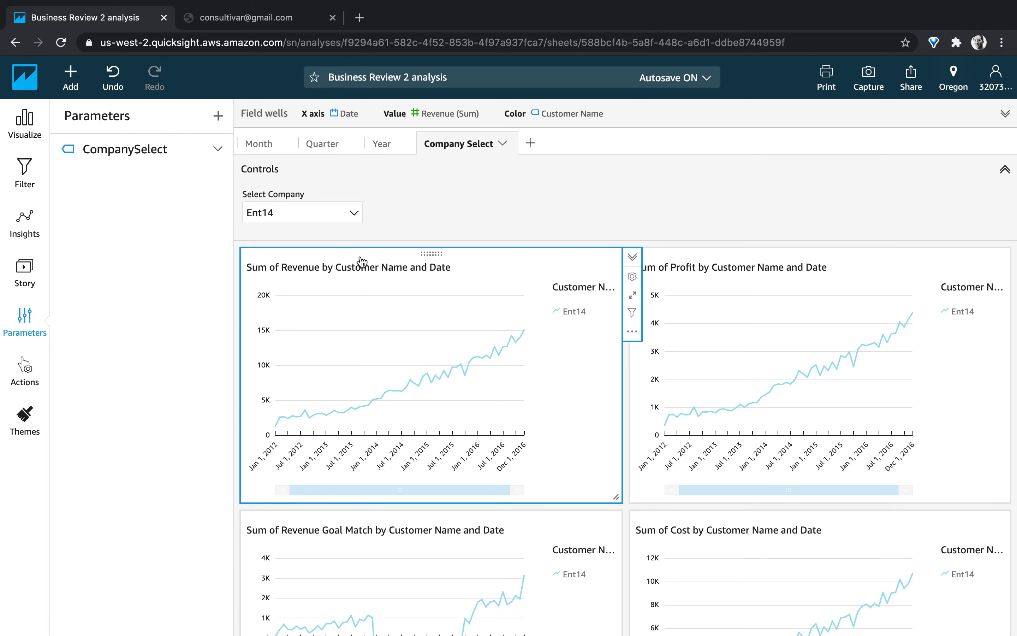
- Add a new sheet, place it before Company Select, and rename it "Company Rankings"
{"action": "left_click", "coordinate": [530, 143]}
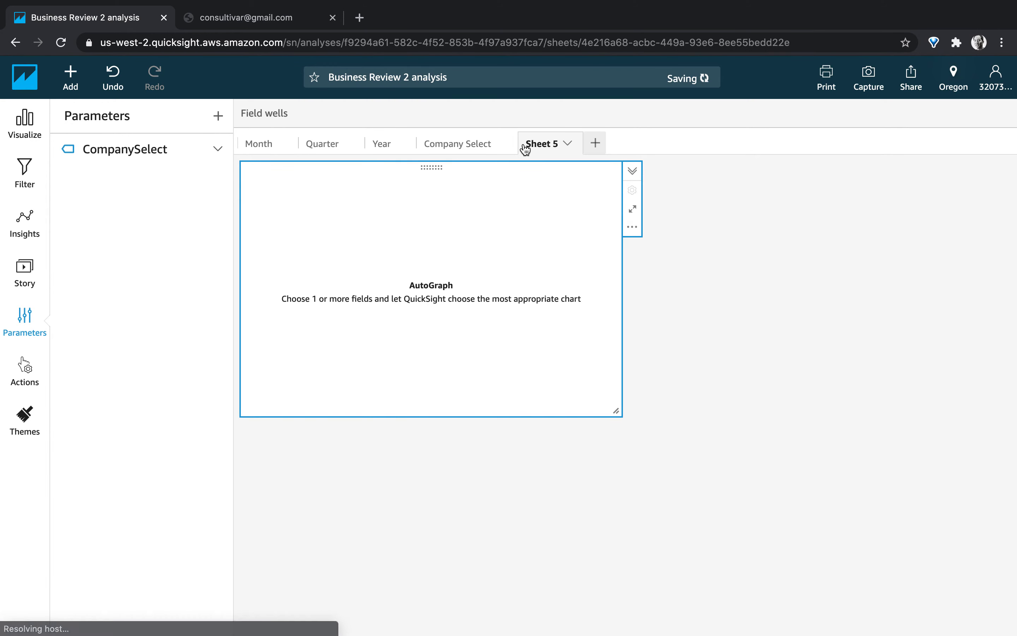
{"action": "left_click_drag", "start_coordinate": [537, 145], "coordinate": [449, 154]}
{"action": "left_click", "coordinate": [467, 144]}
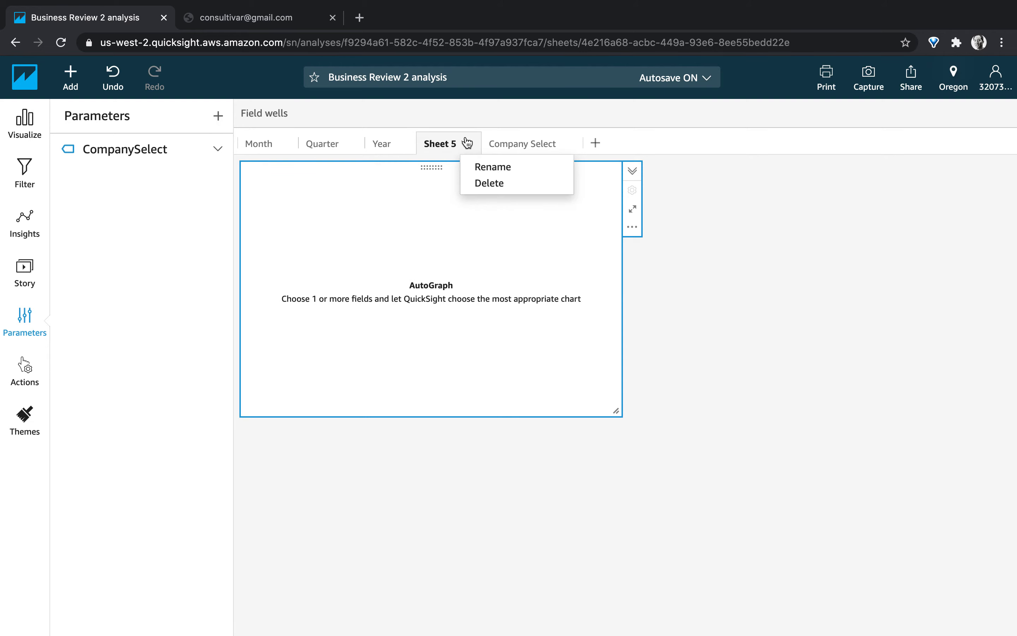
{"action": "left_click", "coordinate": [493, 167]}
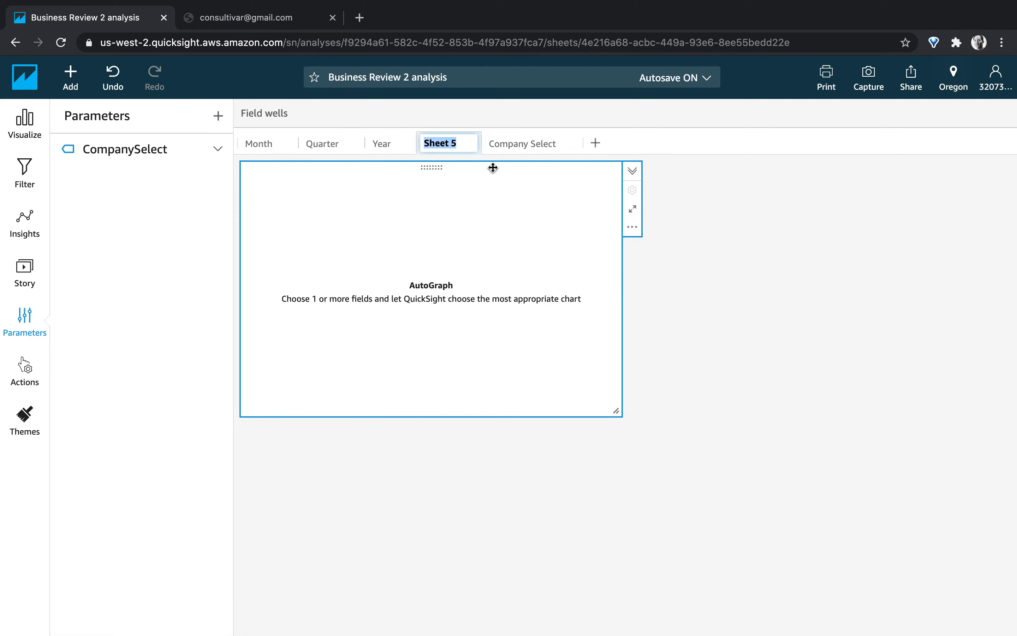
{"action": "type", "text": "Co"}
{"action": "type", "text": "mpany "}
{"action": "type", "text": "Ranki"}
{"action": "type", "text": "ngs"}
{"action": "key", "text": "Return"}
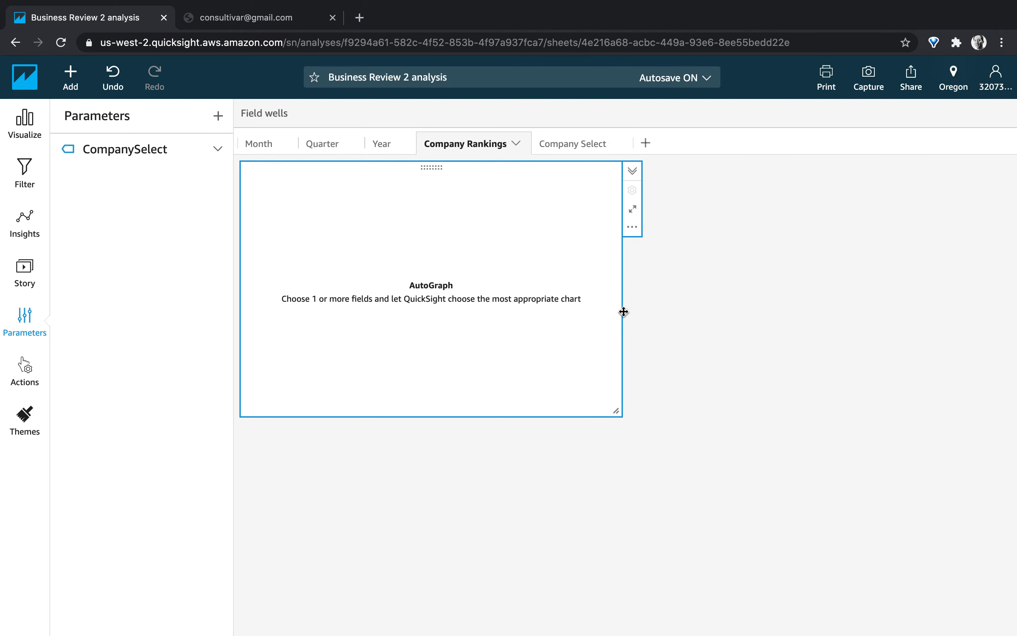
- Make the empty visual on Company Rankings narrower and taller, and change its type to a pivot table
{"action": "left_click_drag", "start_coordinate": [615, 407], "coordinate": [487, 501]}
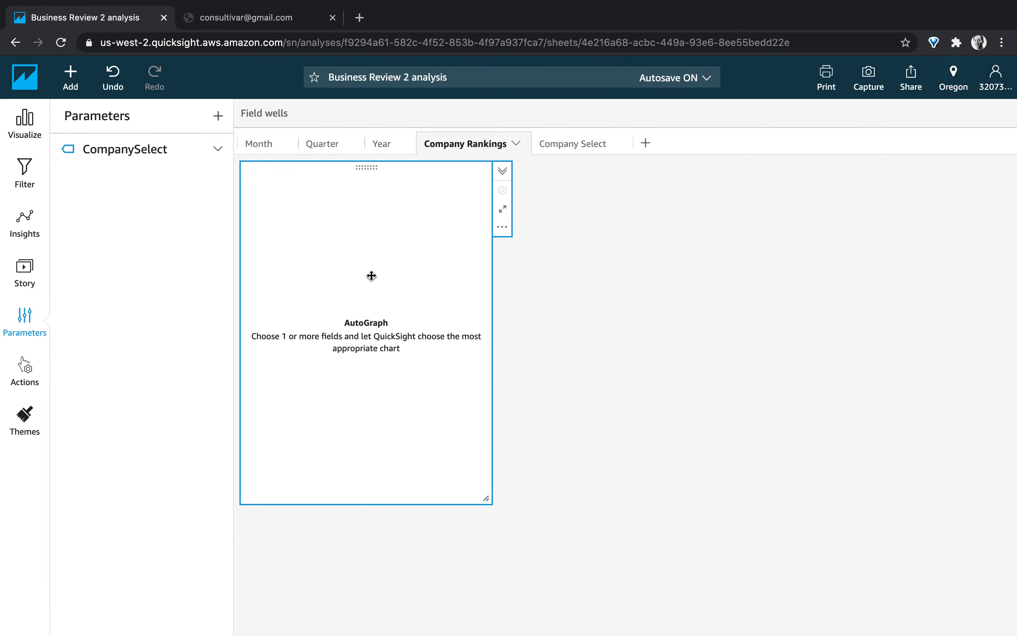
{"action": "left_click", "coordinate": [11, 133]}
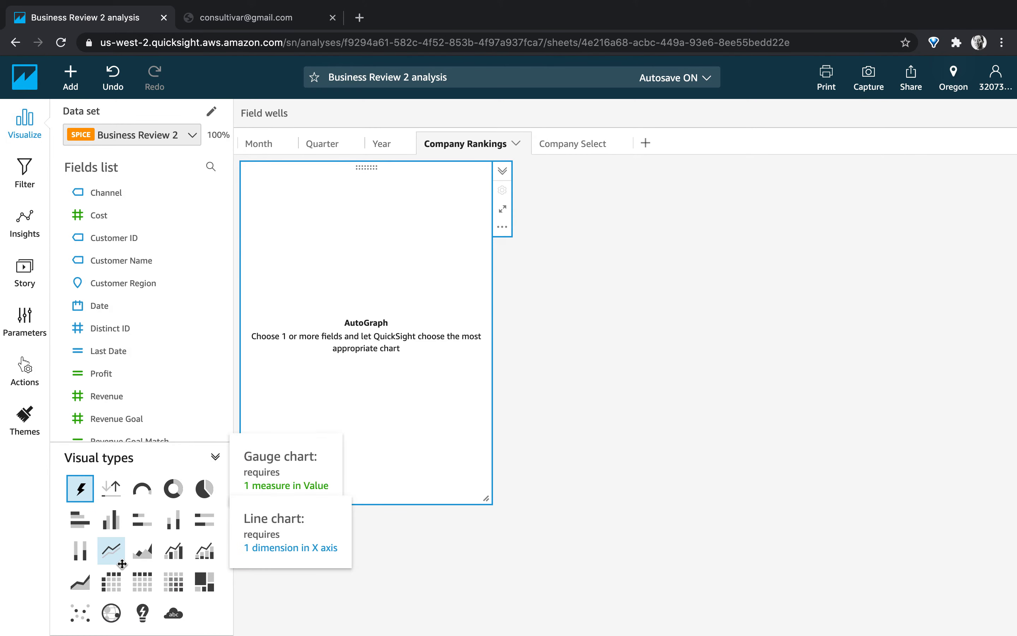
{"action": "left_click", "coordinate": [111, 581]}
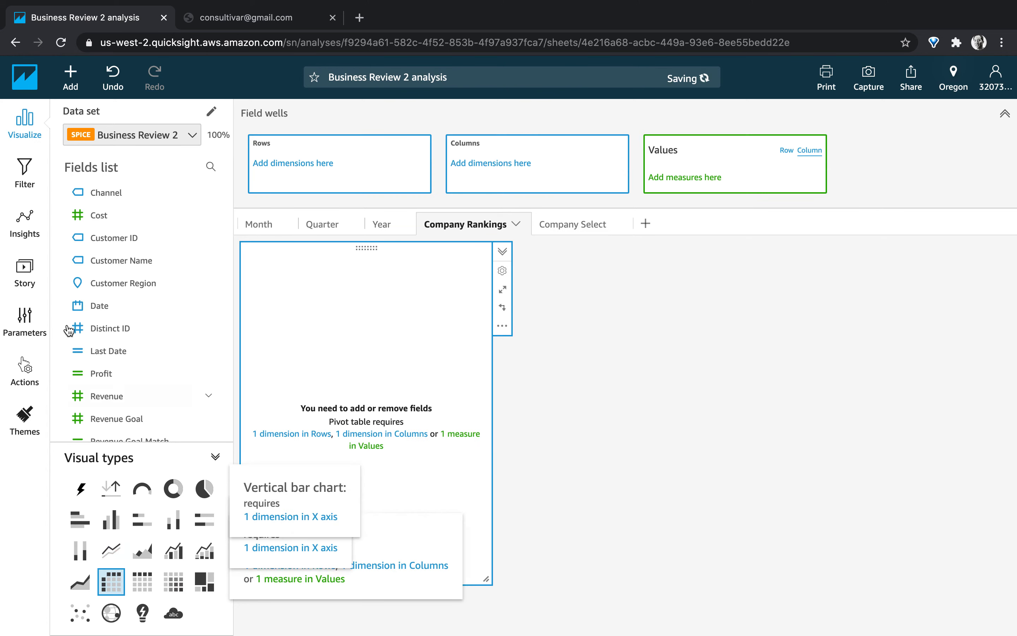
- Fill the pivot table with Customer Name as rows and Revenue as values, sorted by Revenue in descending order
{"action": "left_click", "coordinate": [115, 268]}
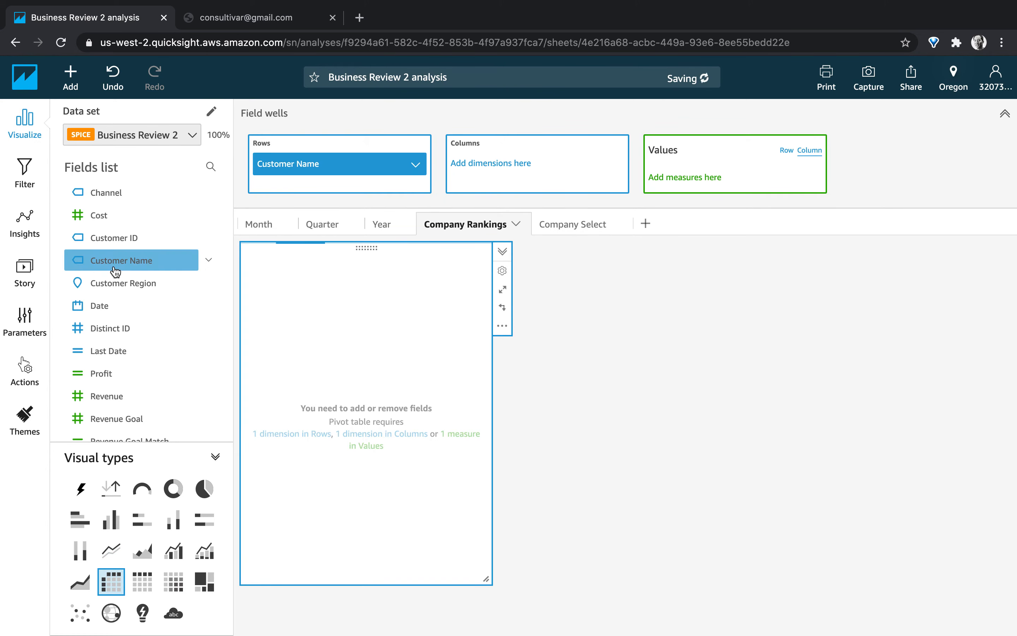
{"action": "left_click", "coordinate": [113, 404]}
{"action": "left_click", "coordinate": [394, 287]}
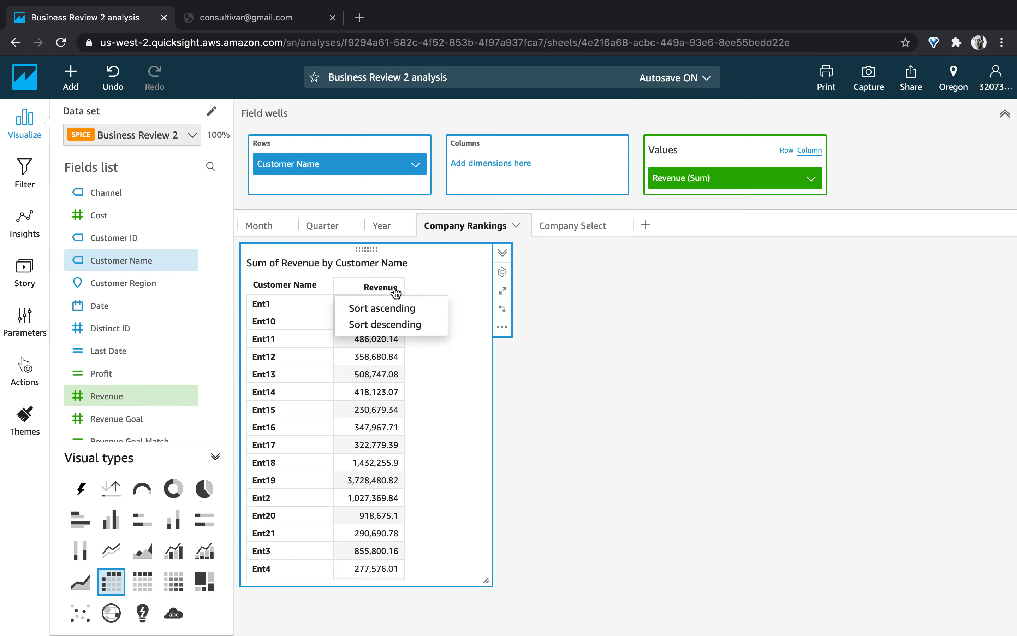
{"action": "left_click", "coordinate": [407, 316]}
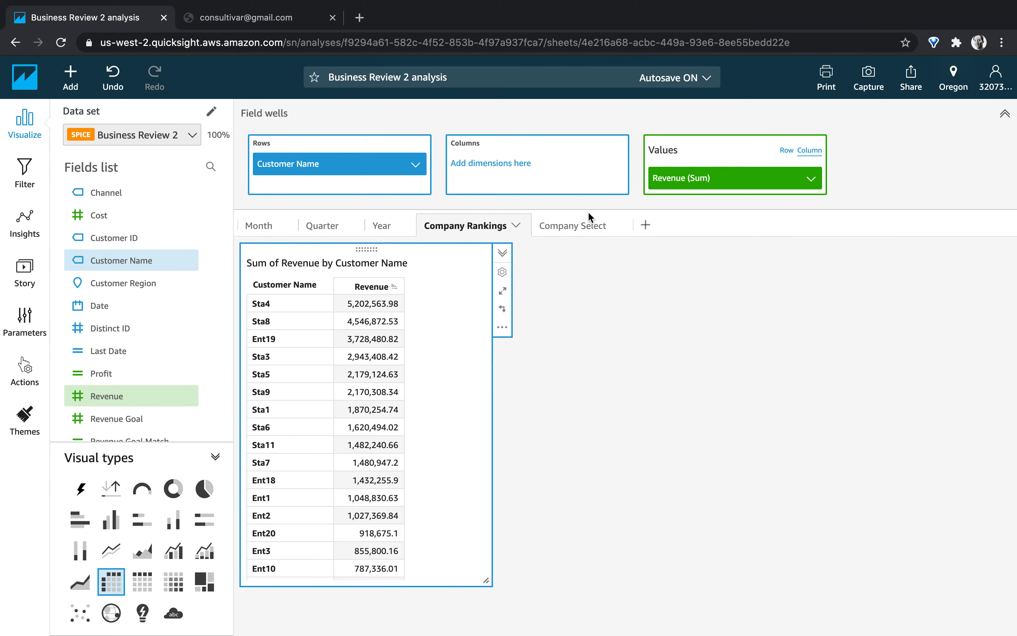
- Copy the Company Select sheet's web address and return to the Company Rankings sheet
{"action": "left_click", "coordinate": [568, 227]}
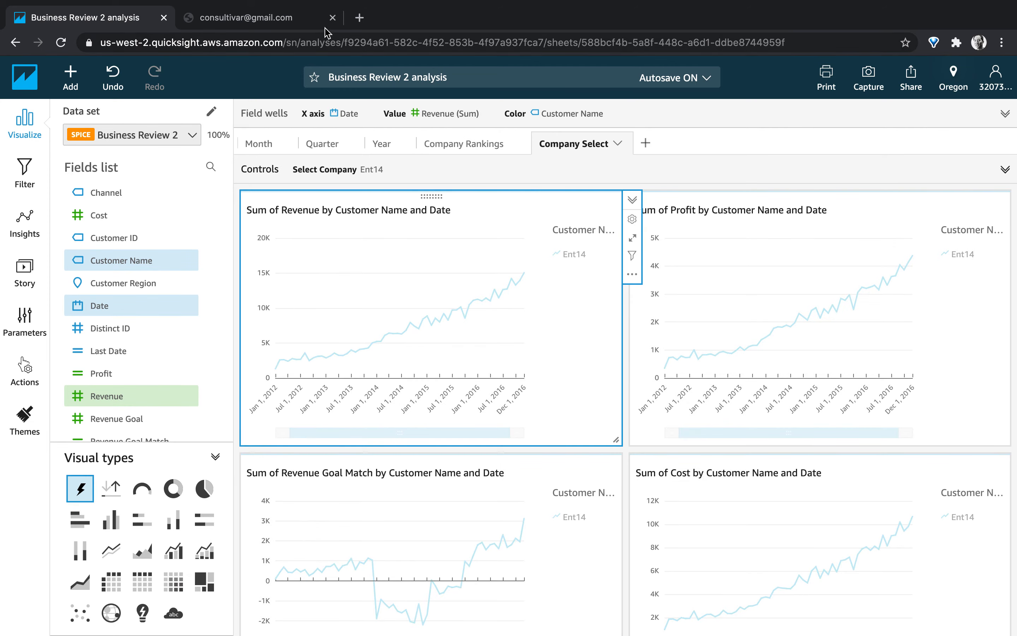
{"action": "left_click", "coordinate": [328, 38]}
{"action": "key", "text": "super+c"}
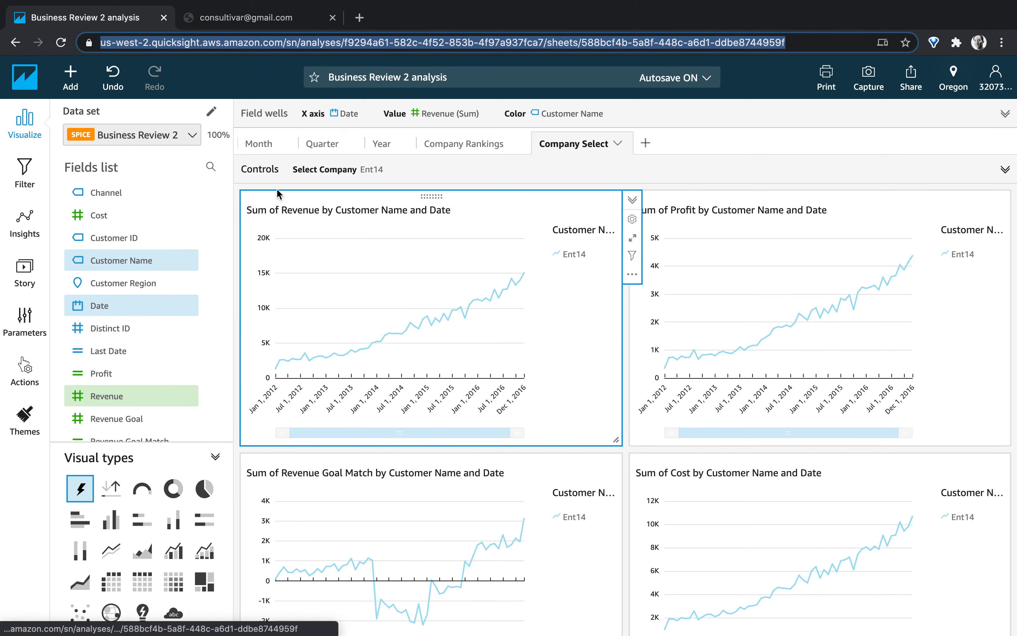
{"action": "left_click", "coordinate": [464, 143]}
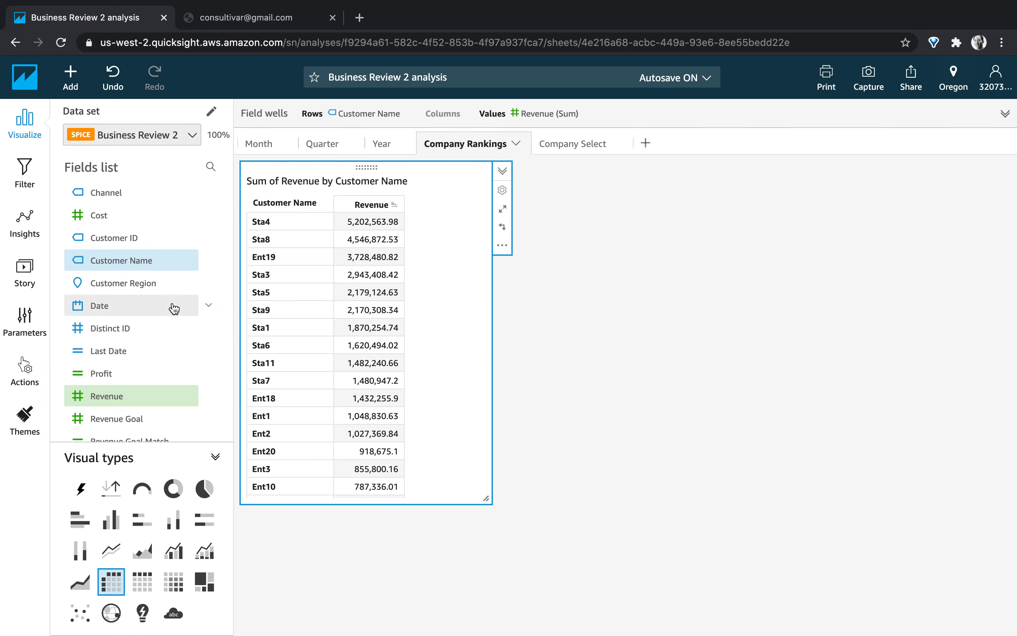
- Define a custom URL action on the pivot table, using the copied Company Select sheet address as its URL
{"action": "left_click", "coordinate": [24, 369]}
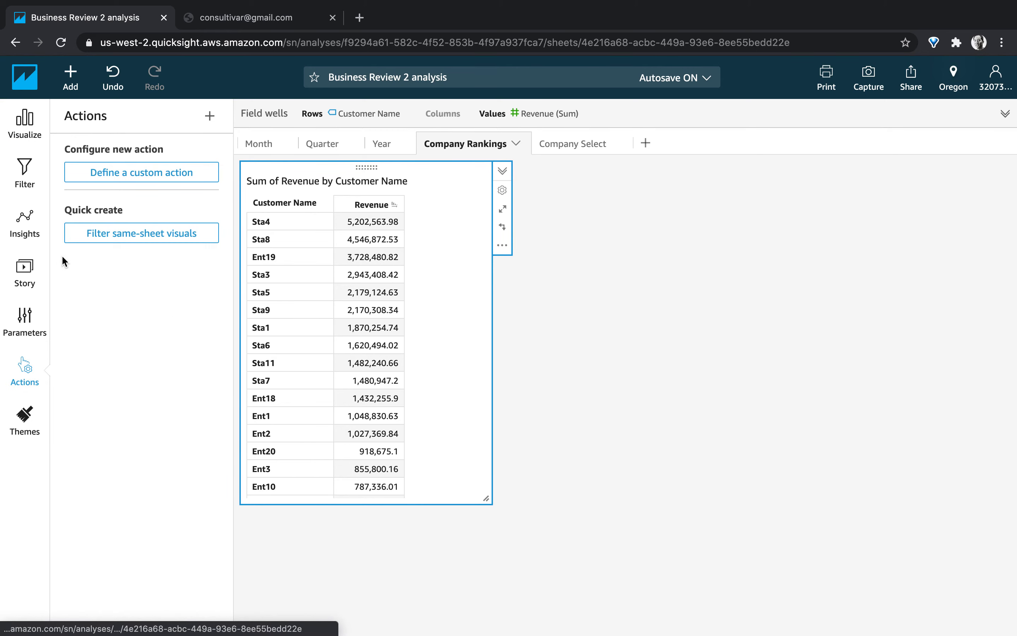
{"action": "left_click", "coordinate": [125, 172]}
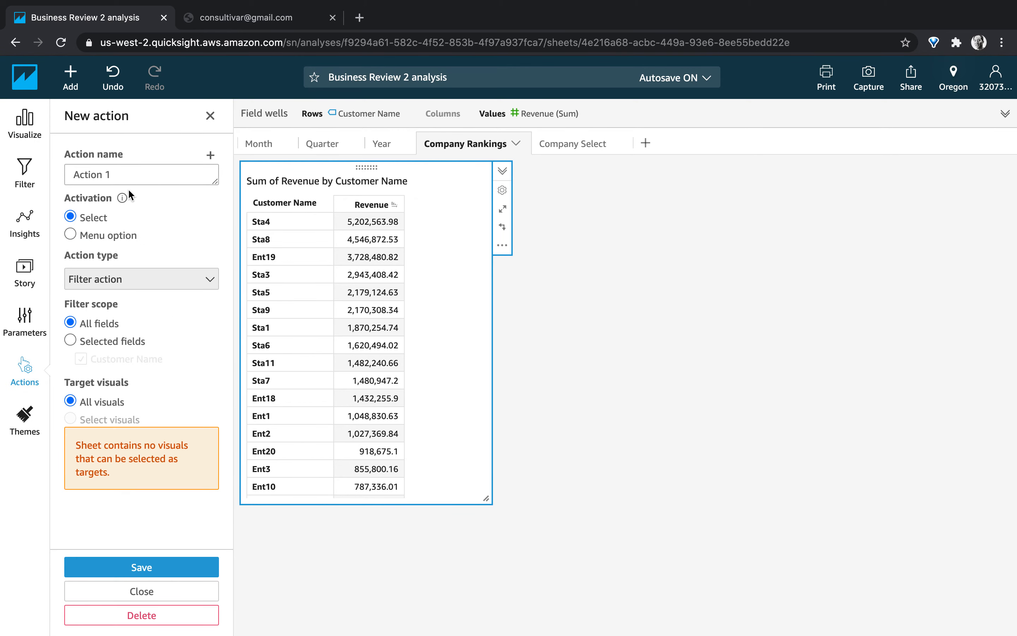
{"action": "left_click", "coordinate": [117, 272]}
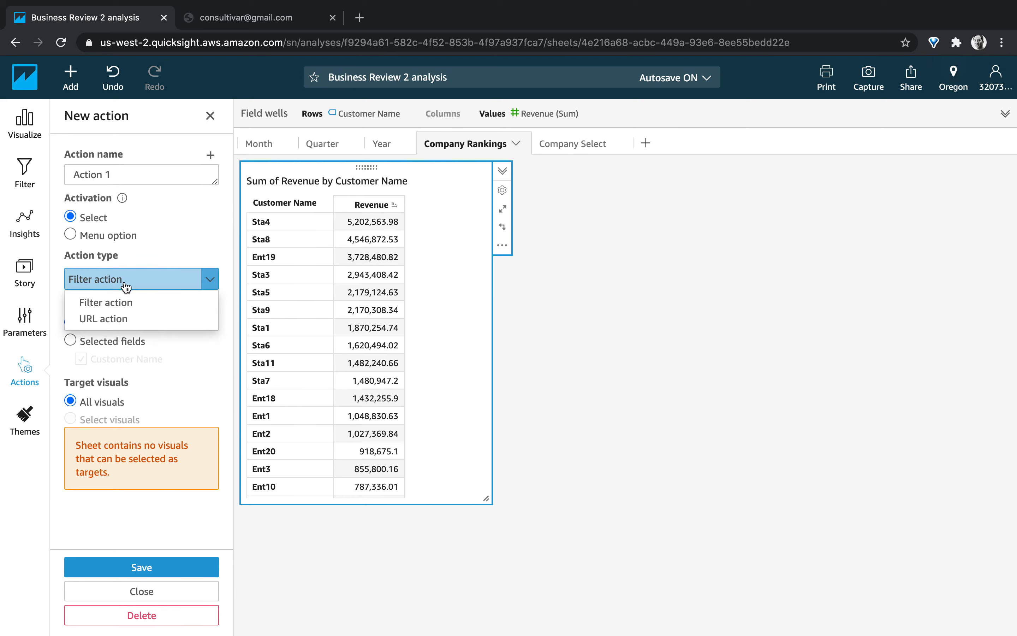
{"action": "left_click", "coordinate": [125, 318]}
{"action": "left_click", "coordinate": [128, 335]}
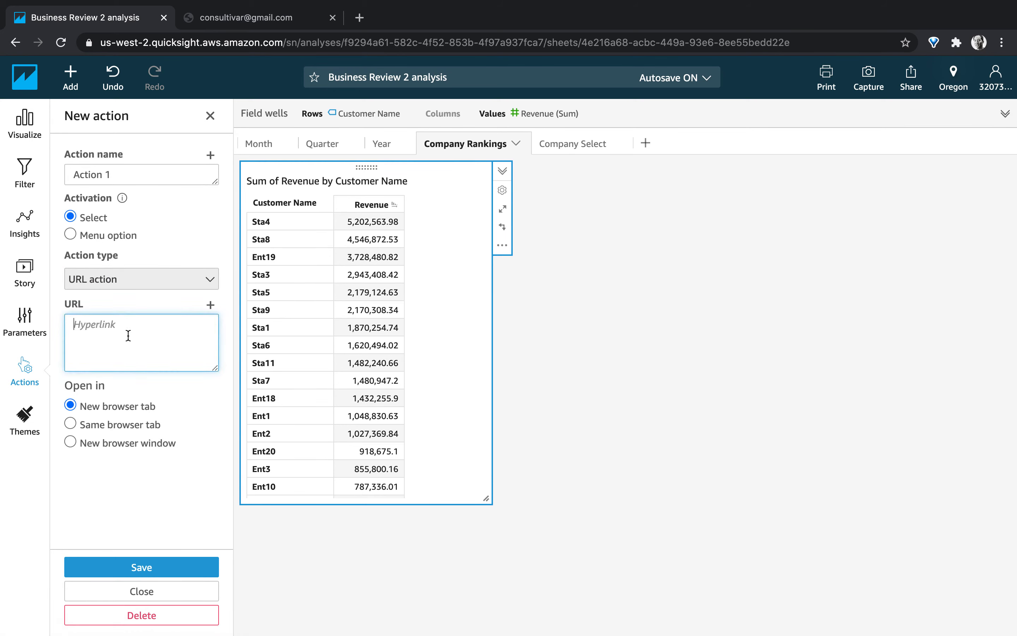
{"action": "key", "text": "super+v"}
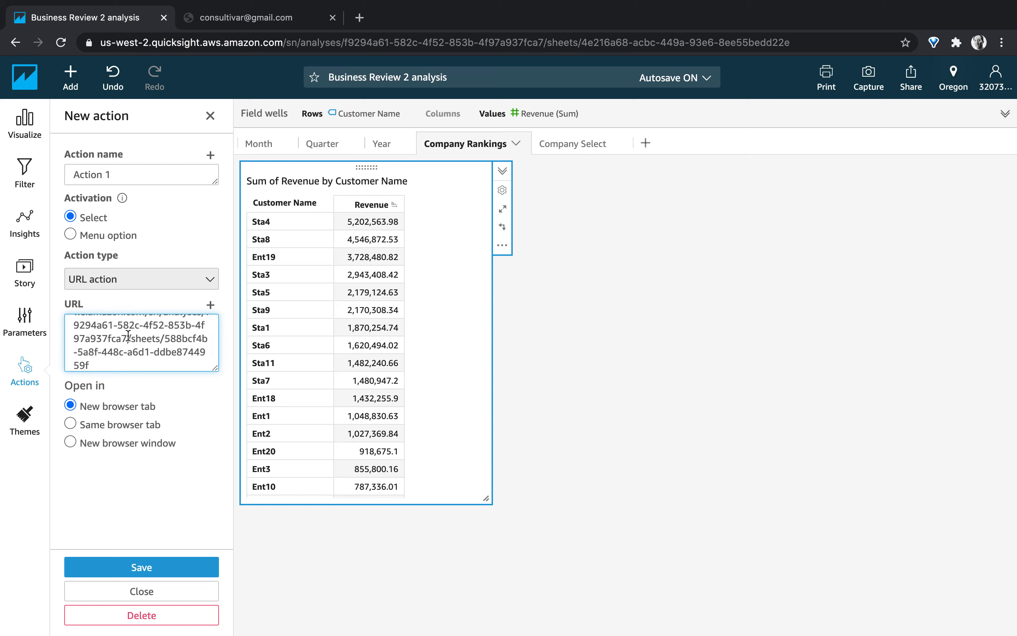
- Append "?CompanySelect=<<{Customer Name}>>" to the action's URL and set it to open in the same browser tab
{"action": "key", "text": "shift"}
{"action": "type", "text": "CompanySelect="}
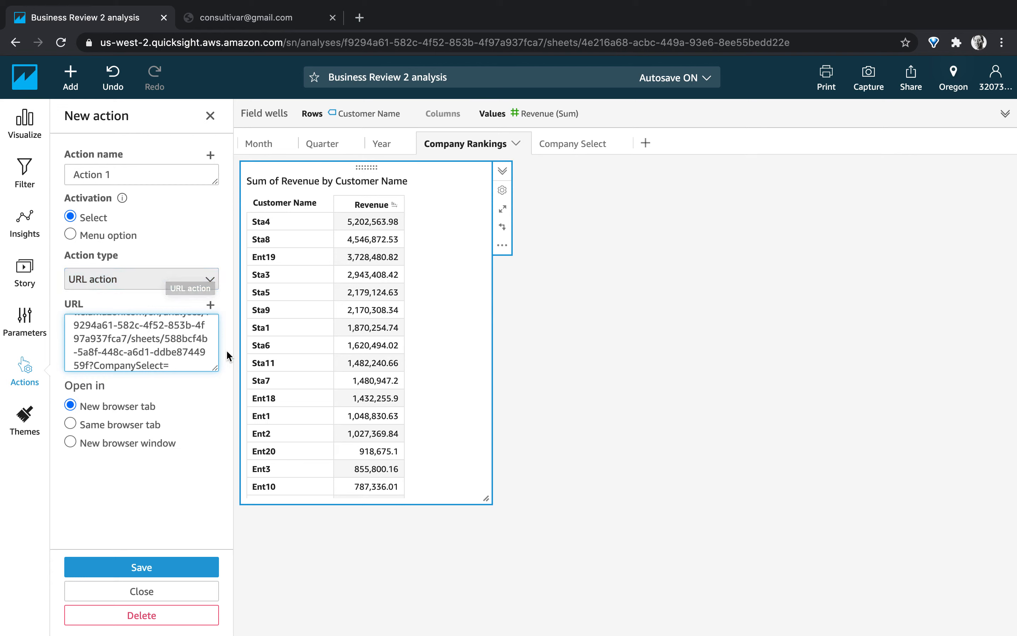
{"action": "left_click", "coordinate": [209, 306]}
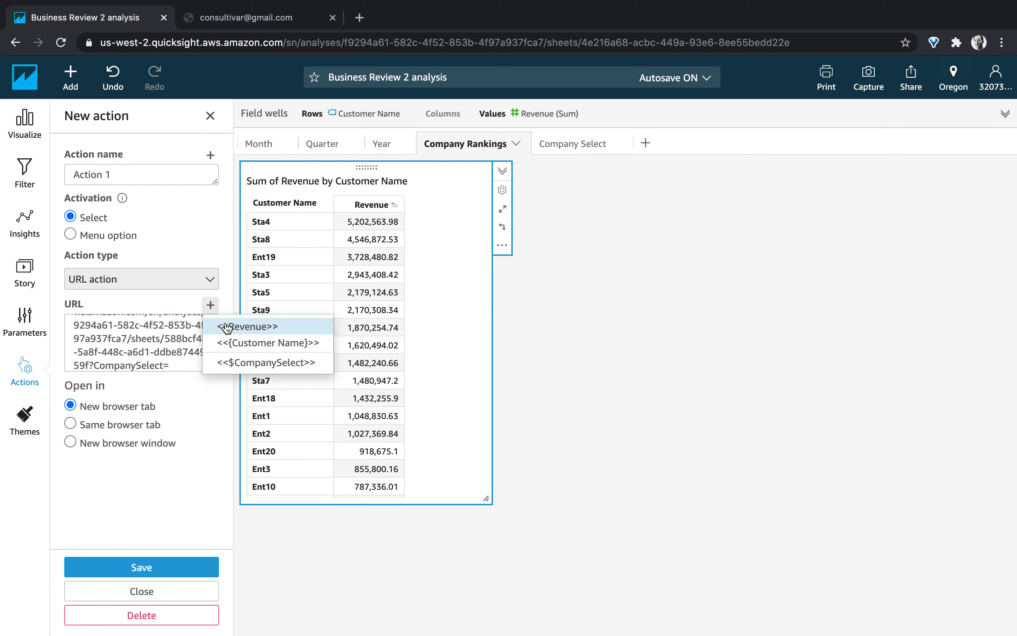
{"action": "left_click", "coordinate": [251, 345]}
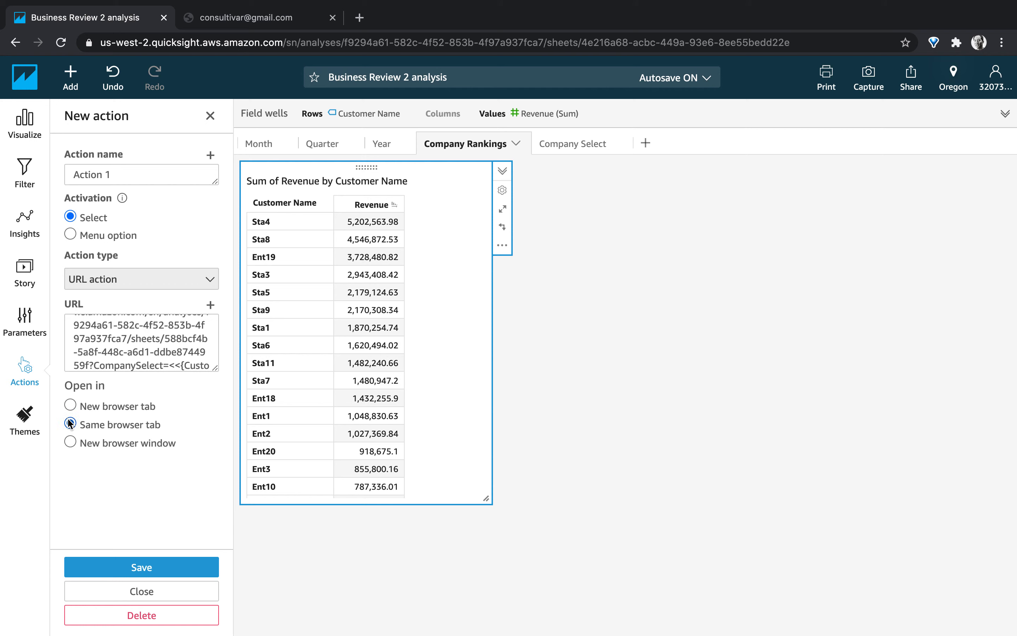
- Save the URL action and test it on the Sta5 row of the pivot table
{"action": "left_click", "coordinate": [159, 577]}
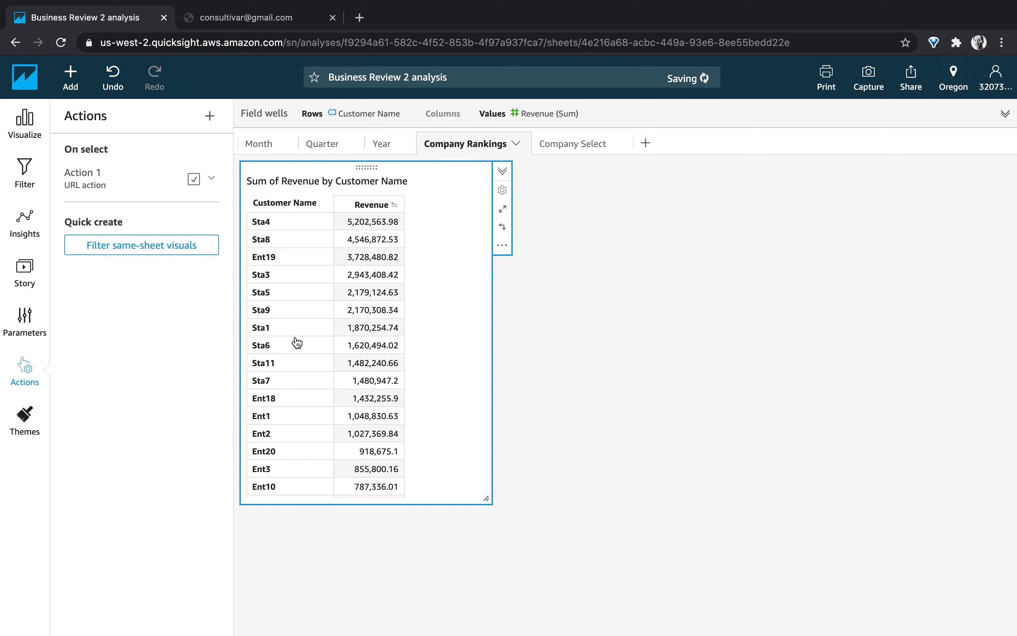
{"action": "left_click", "coordinate": [265, 296]}
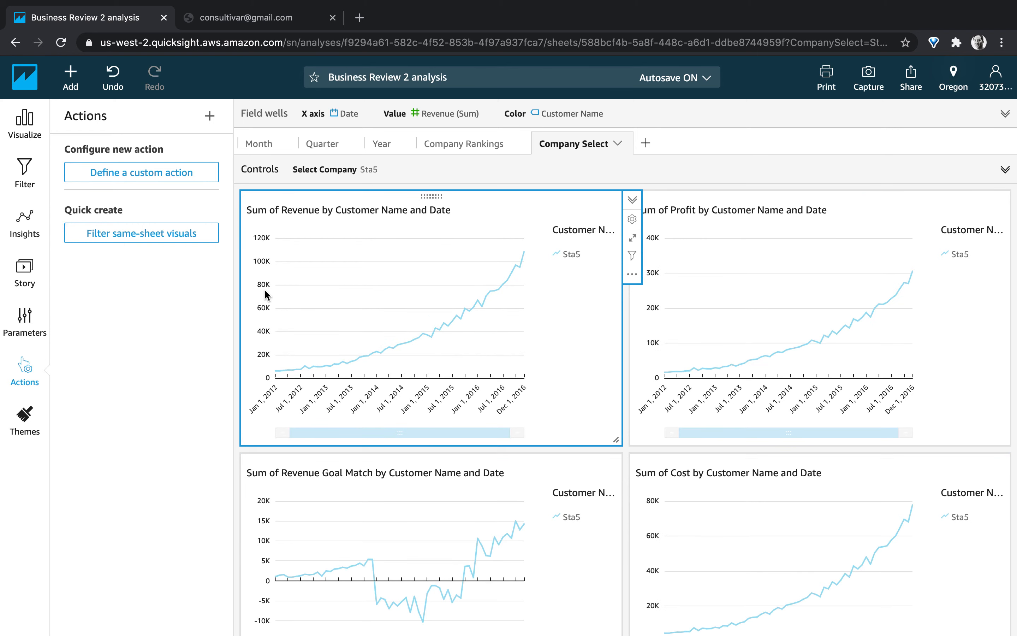
- Duplicate the revenue-by-customer pivot table within the Company Rankings sheet
{"action": "left_click", "coordinate": [503, 141]}
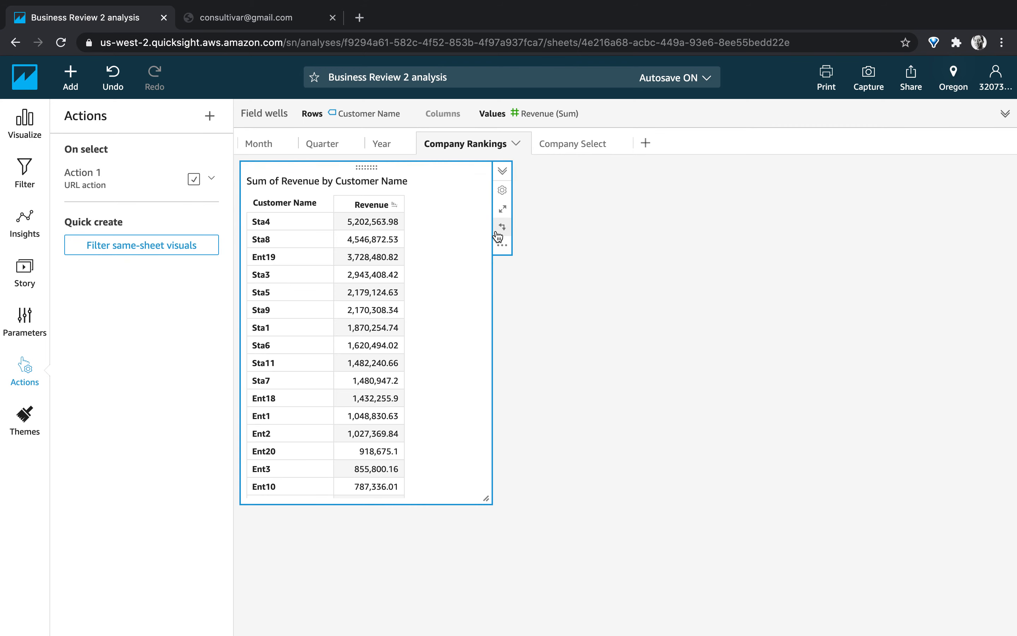
{"action": "left_click", "coordinate": [503, 248]}
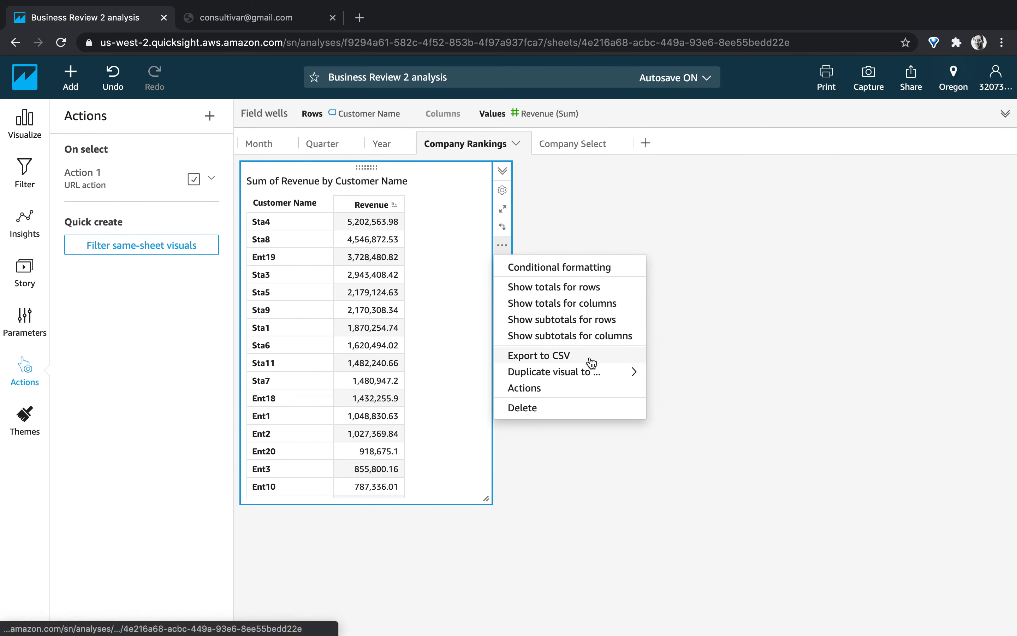
{"action": "mouse_move", "coordinate": [612, 378]}
{"action": "left_click", "coordinate": [654, 372]}
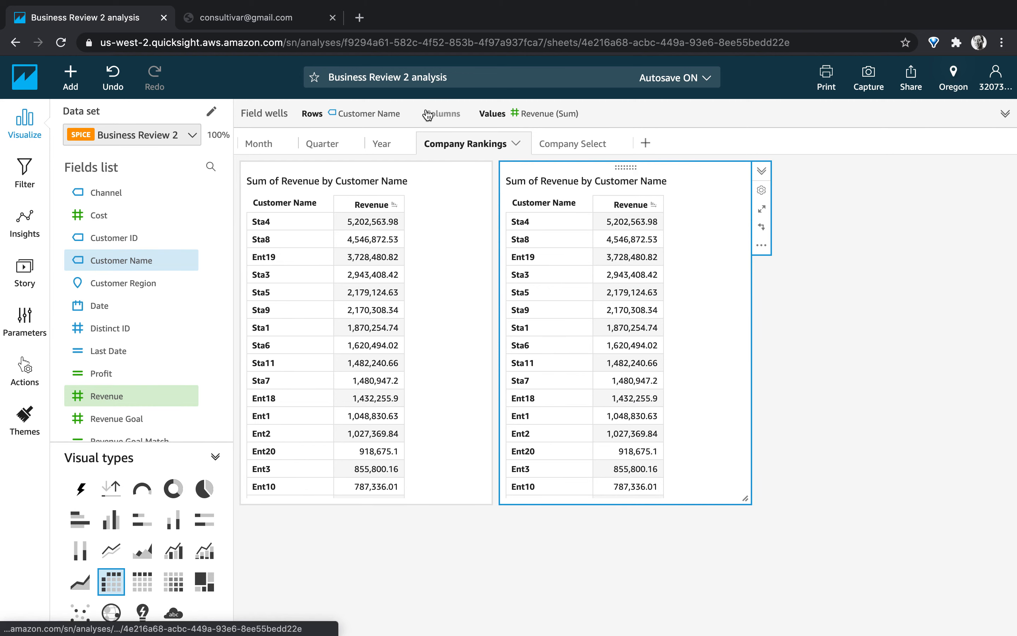
- Replace Revenue with Profit as the value field of the duplicated pivot table
{"action": "left_click", "coordinate": [588, 122]}
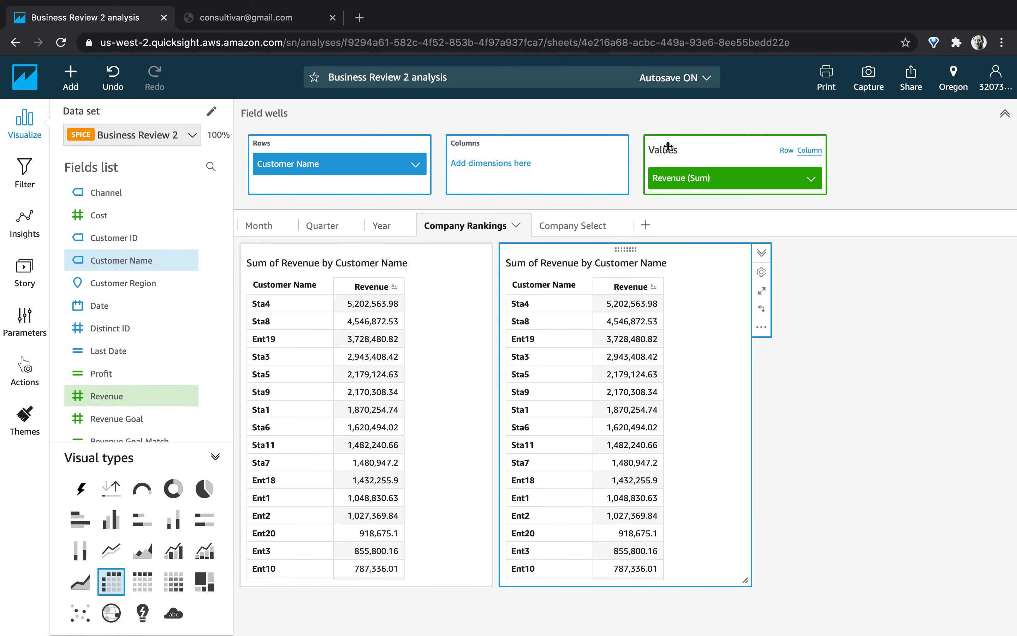
{"action": "left_click", "coordinate": [810, 179]}
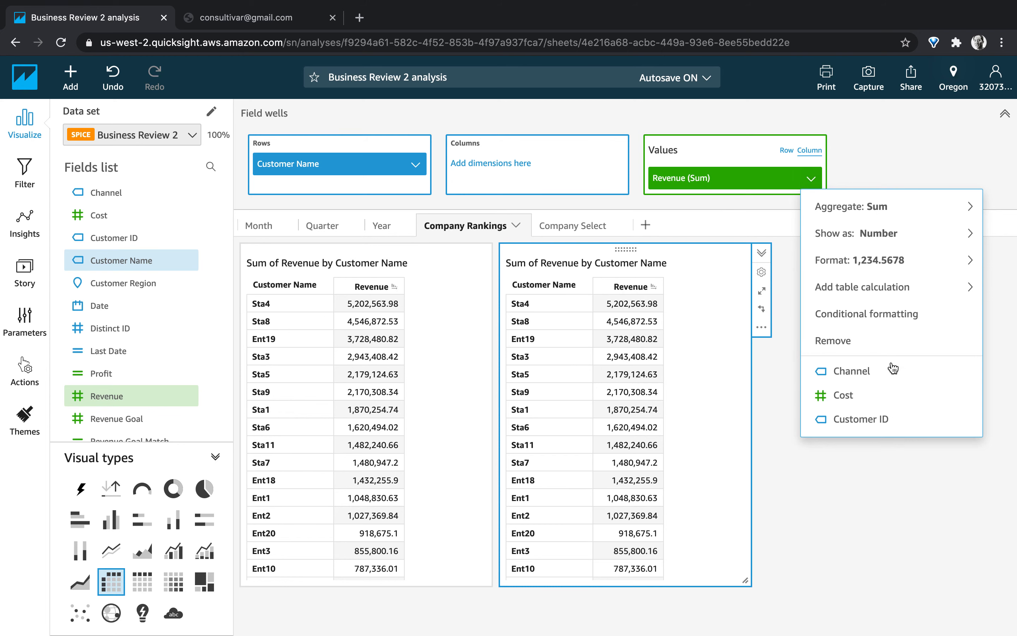
{"action": "scroll", "coordinate": [890, 408], "scroll_direction": "down", "scroll_amount": 5}
{"action": "scroll", "coordinate": [887, 408], "scroll_direction": "up", "scroll_amount": 4}
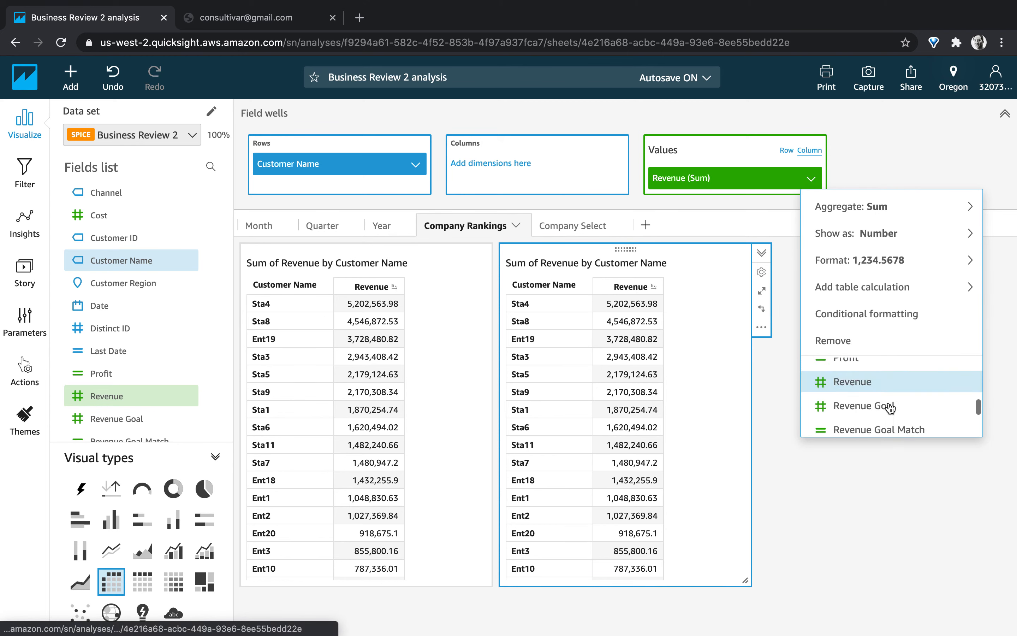
{"action": "left_click", "coordinate": [889, 401]}
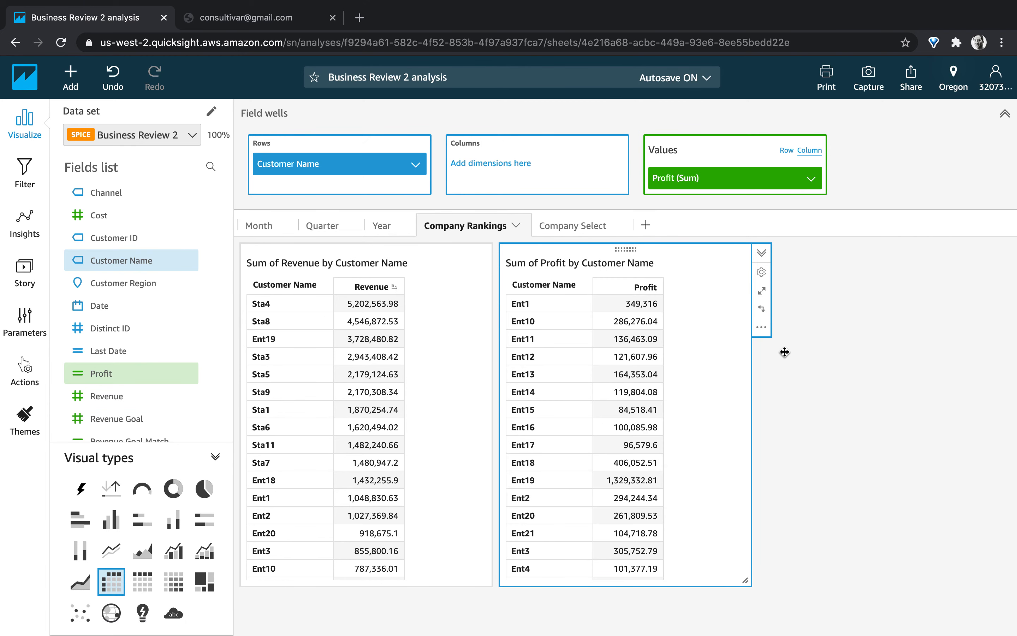
- Sort the profit pivot table by Profit in descending order and test its URL action on the Sta9 row
{"action": "left_click", "coordinate": [654, 290]}
{"action": "left_click", "coordinate": [666, 323]}
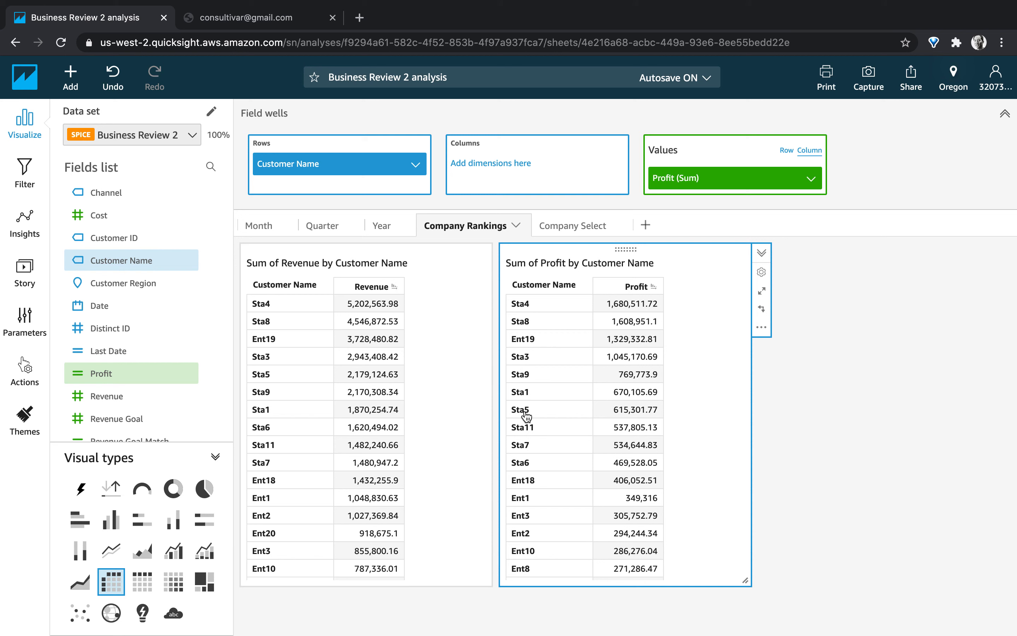
{"action": "left_click", "coordinate": [522, 375]}
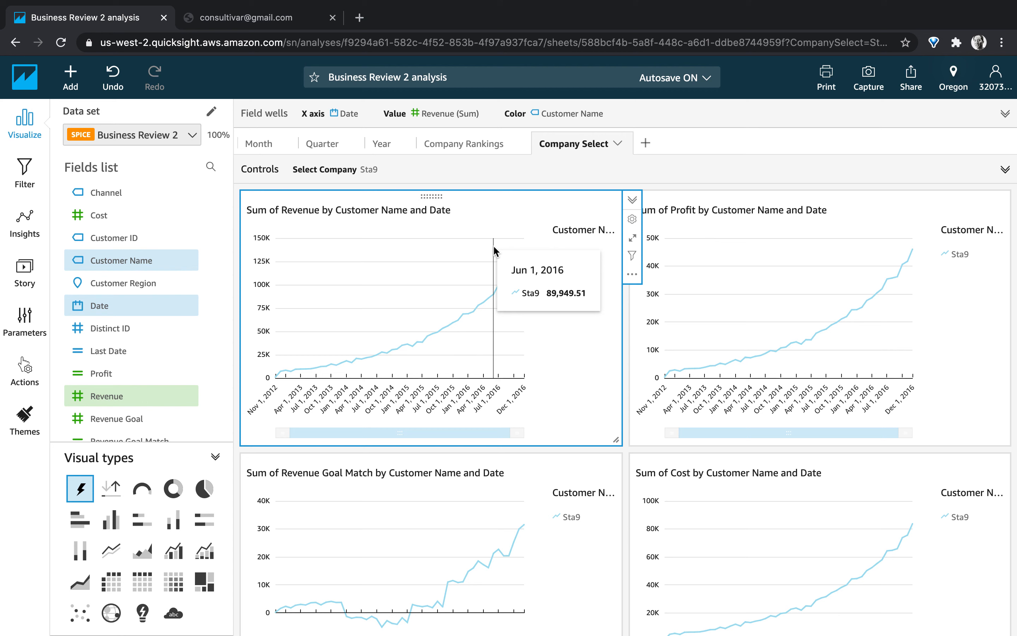
- Publish the analysis as a new dashboard named "Business Review Dashboard"
{"action": "left_click", "coordinate": [929, 86]}
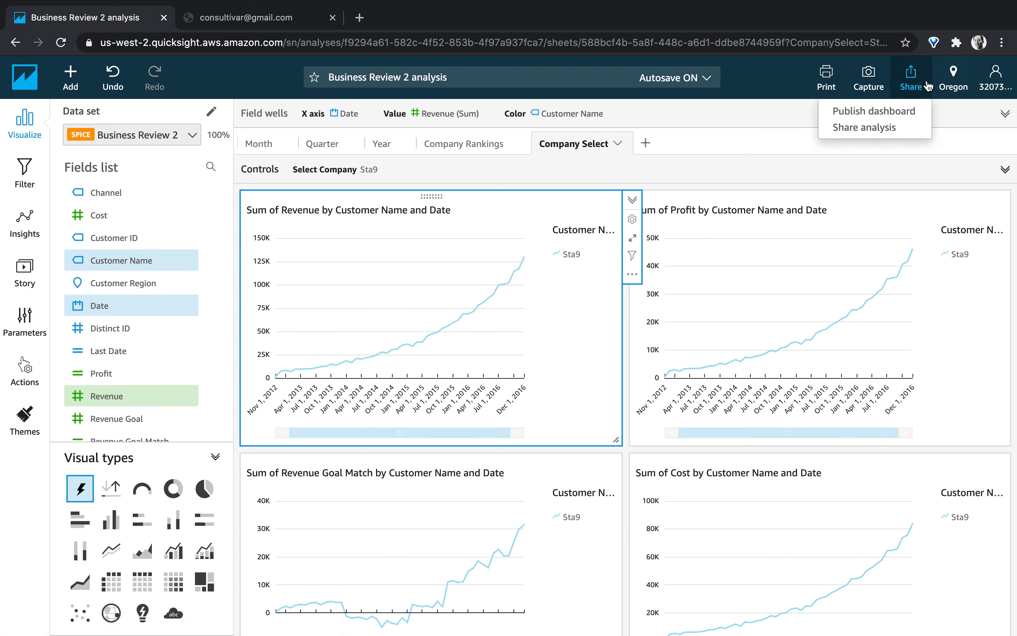
{"action": "left_click", "coordinate": [900, 109]}
{"action": "left_click", "coordinate": [607, 159]}
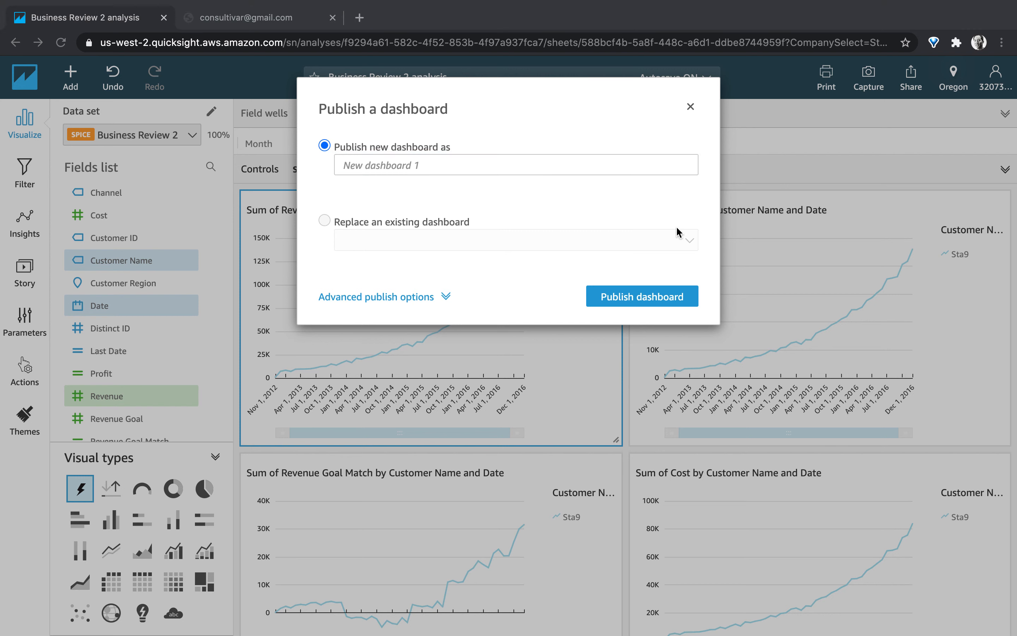
{"action": "left_click", "coordinate": [609, 164]}
{"action": "type", "text": "Business Review Dashboard"}
{"action": "left_click", "coordinate": [639, 300]}
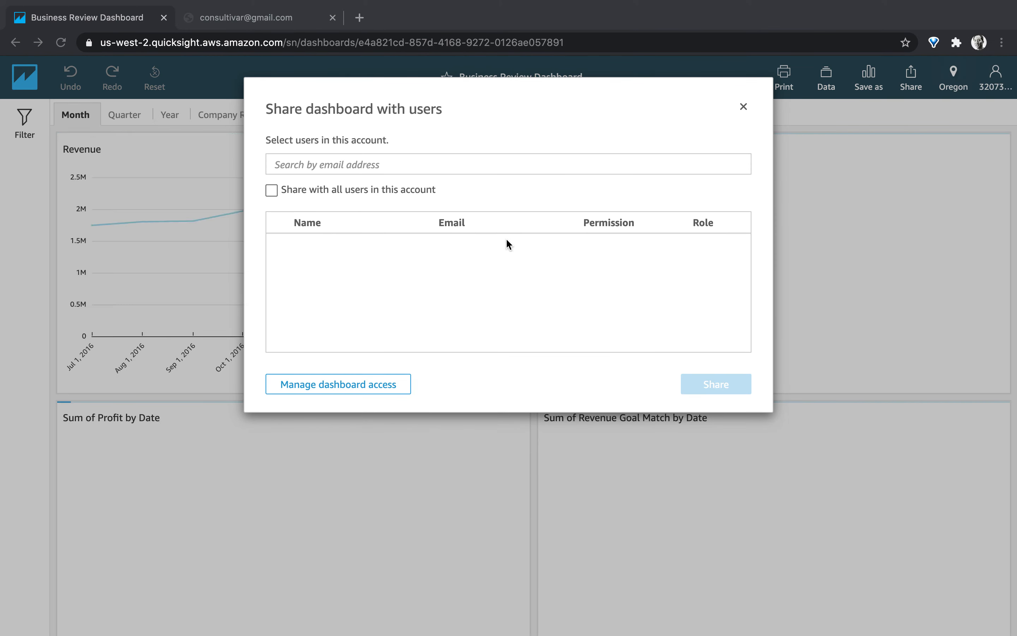
- Share the dashboard with the reader by pasting their e-mail address, and close the sharing settings
{"action": "left_click", "coordinate": [428, 161]}
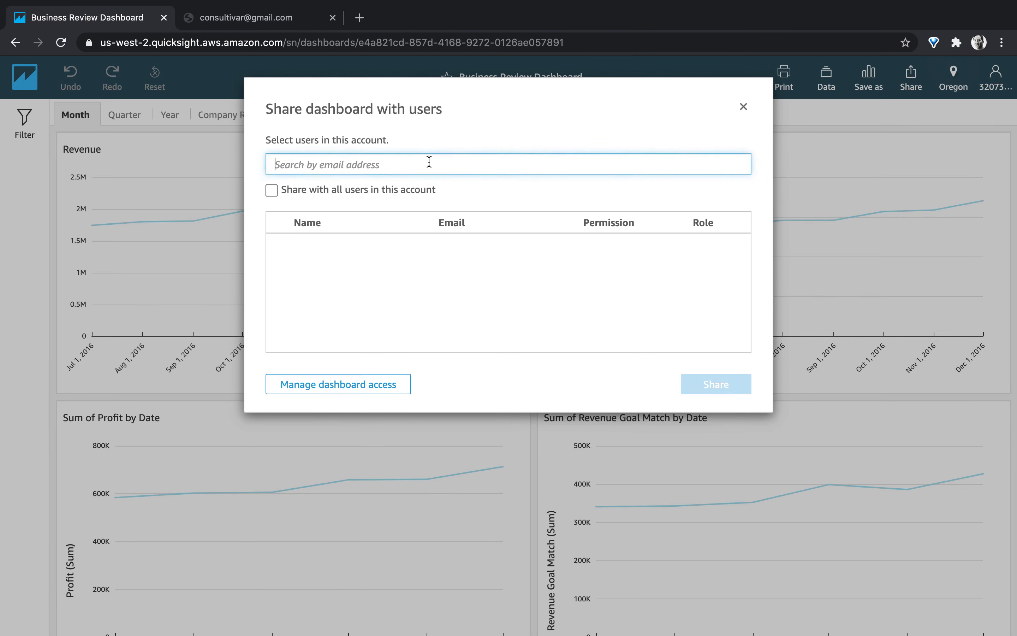
{"action": "key", "text": "super+v"}
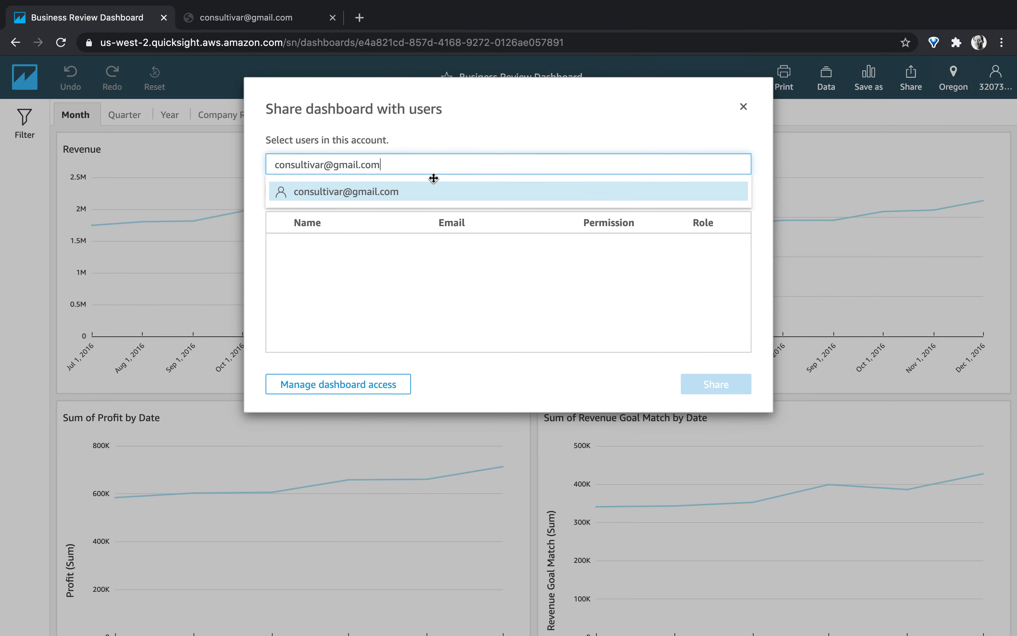
{"action": "left_click", "coordinate": [434, 190]}
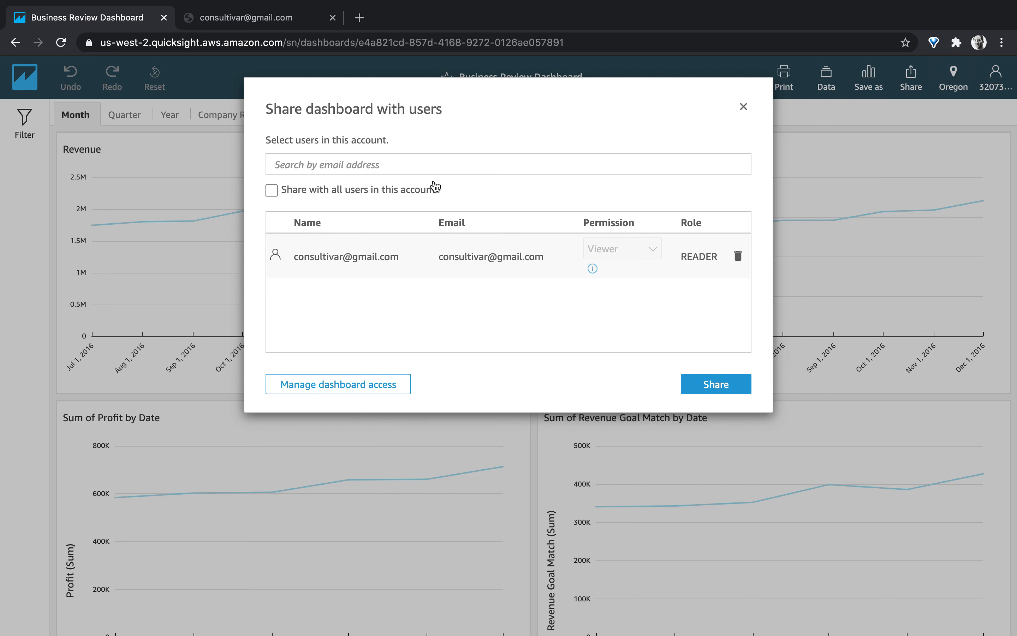
{"action": "left_click", "coordinate": [709, 384]}
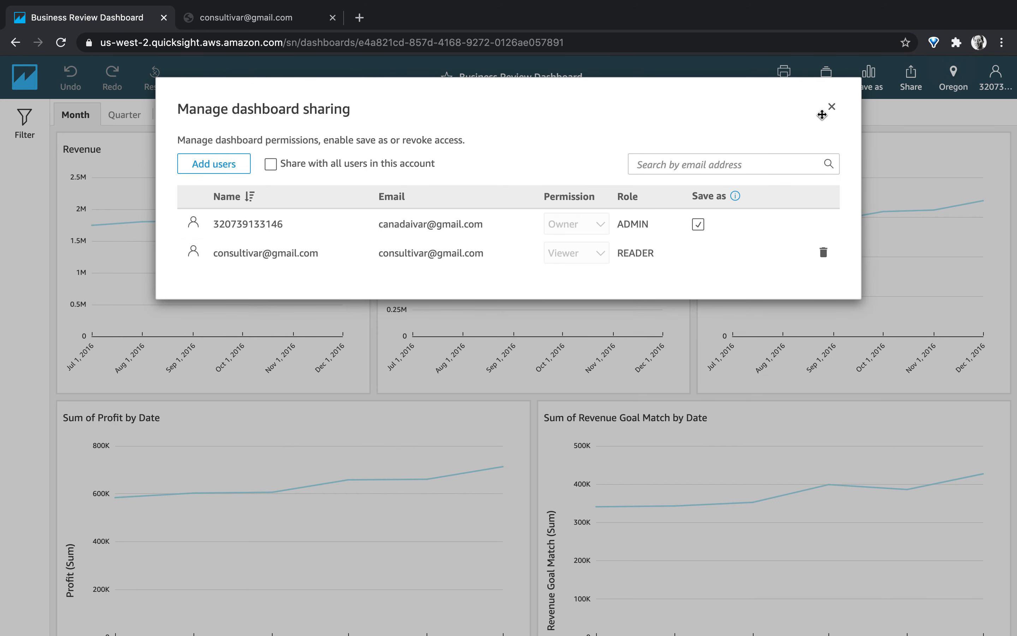
{"action": "left_click", "coordinate": [832, 107]}
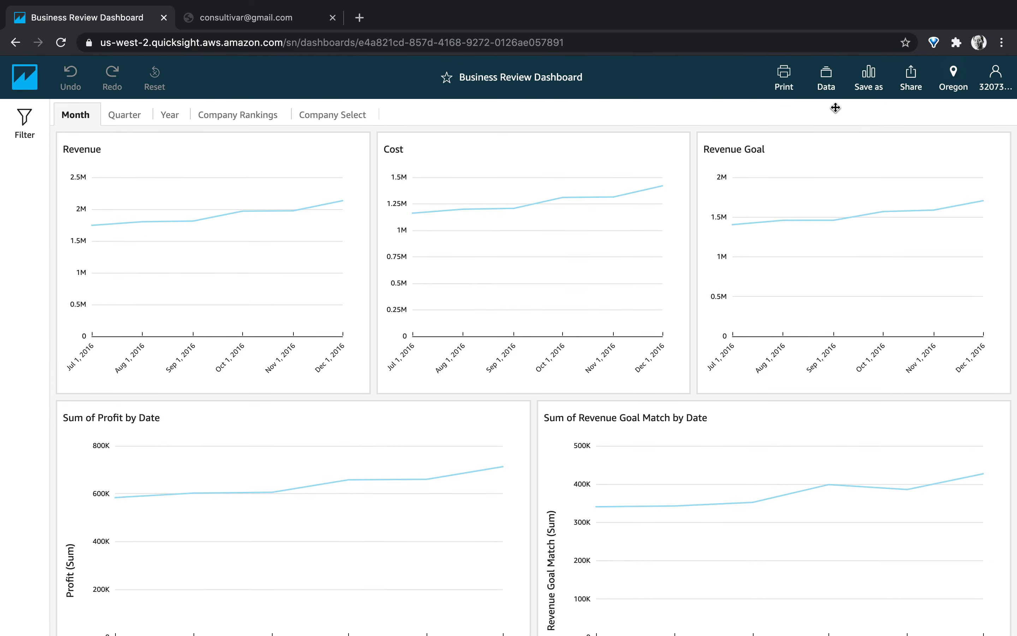
- View the email report settings for the dashboard and leave them without creating a report
{"action": "left_click", "coordinate": [911, 88]}
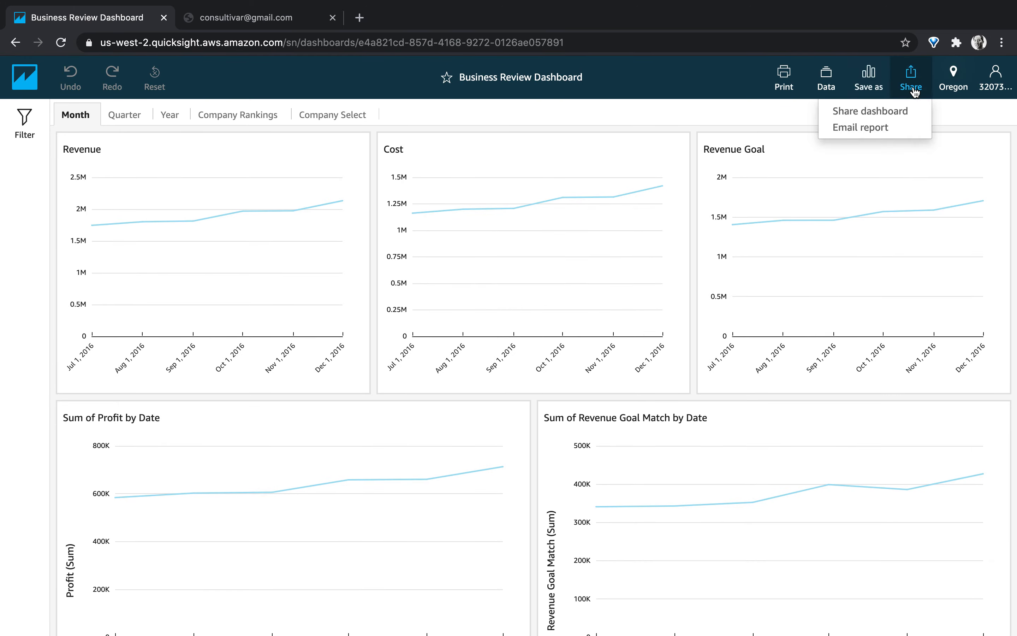
{"action": "left_click", "coordinate": [897, 128]}
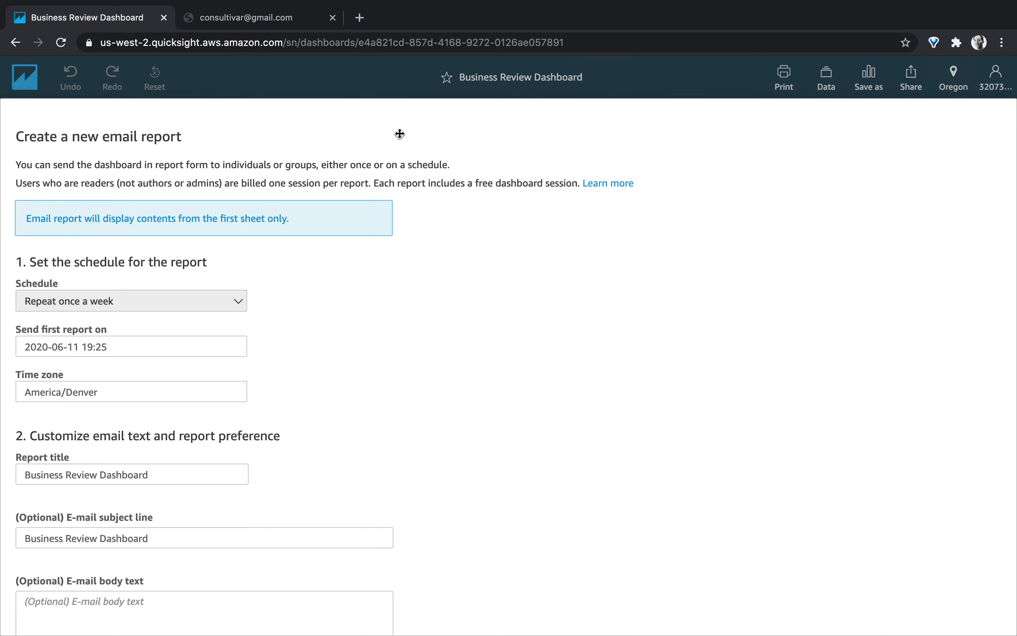
{"action": "left_click", "coordinate": [16, 42]}
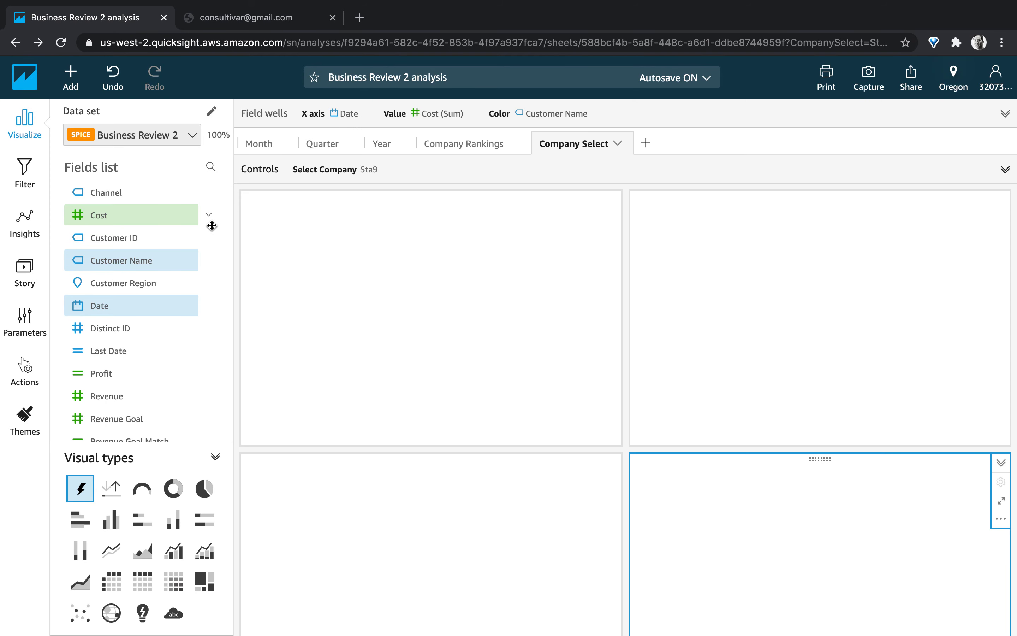
- Return to the QuickSight home page and open Business Review Dashboard from the list of all dashboards
{"action": "left_click", "coordinate": [24, 78]}
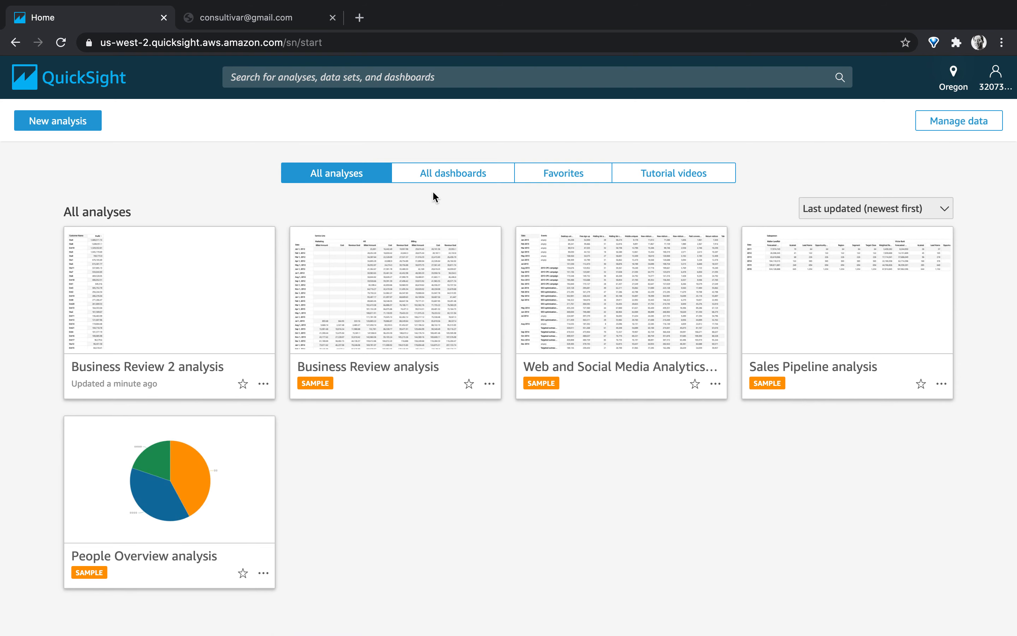
{"action": "left_click", "coordinate": [446, 173]}
{"action": "left_click", "coordinate": [234, 226]}
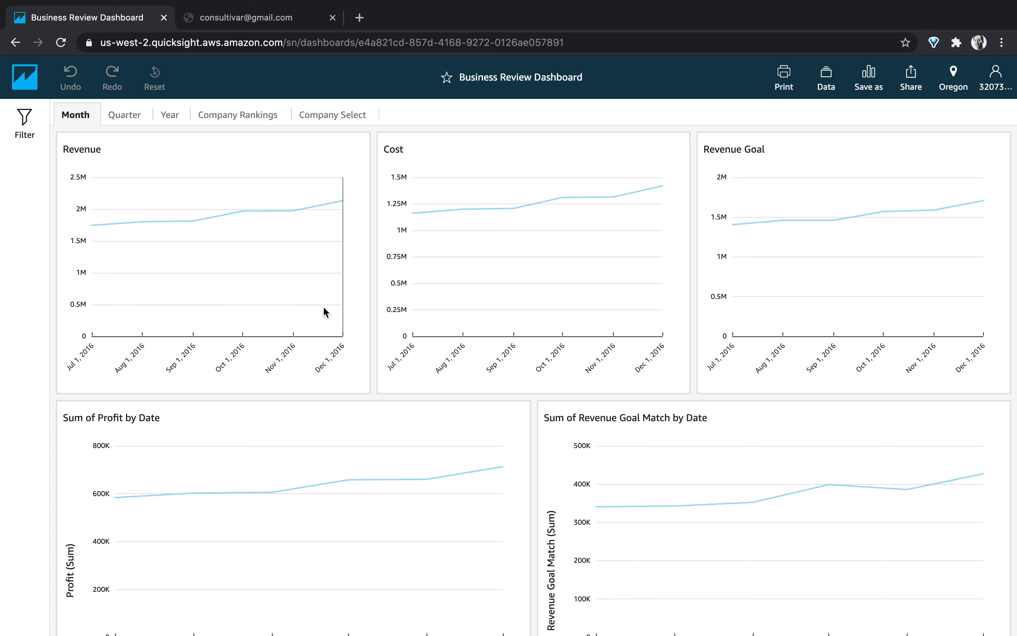
- Review the dashboard's Month, Quarter, Company Rankings and Company Select sheets, and switch to the browser page with the contact details
{"action": "scroll", "coordinate": [324, 305], "scroll_direction": "down", "scroll_amount": 10}
{"action": "scroll", "coordinate": [323, 305], "scroll_direction": "down", "scroll_amount": 5}
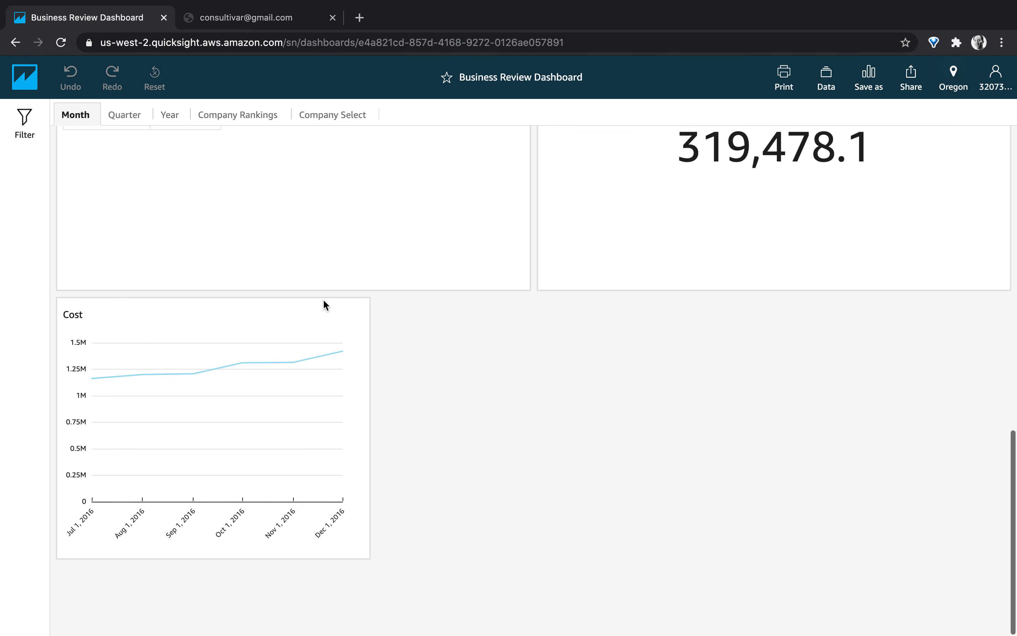
{"action": "scroll", "coordinate": [324, 305], "scroll_direction": "up", "scroll_amount": 5}
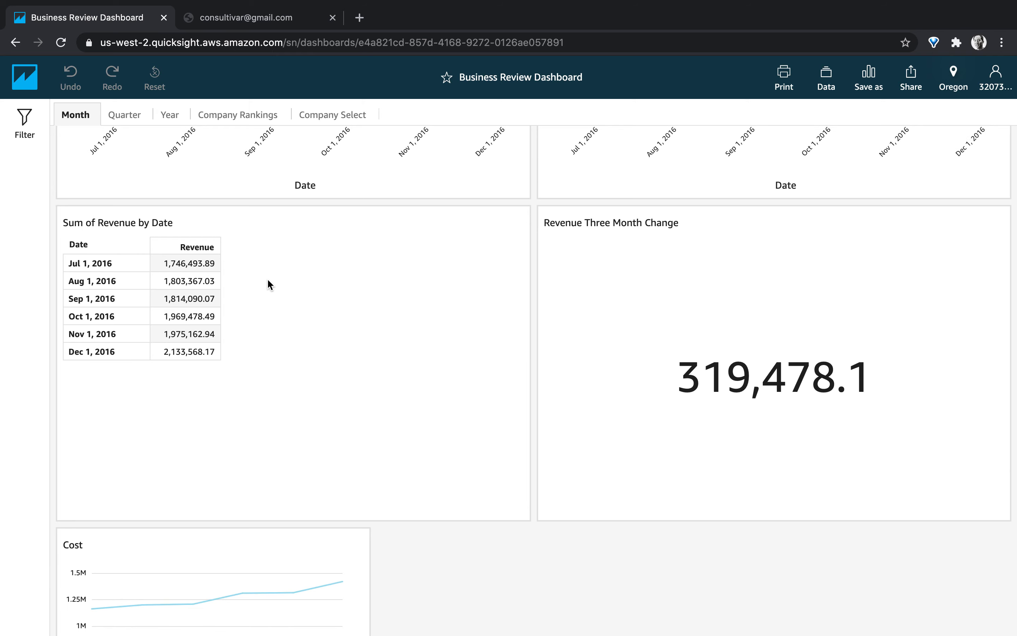
{"action": "scroll", "coordinate": [269, 280], "scroll_direction": "up", "scroll_amount": 10}
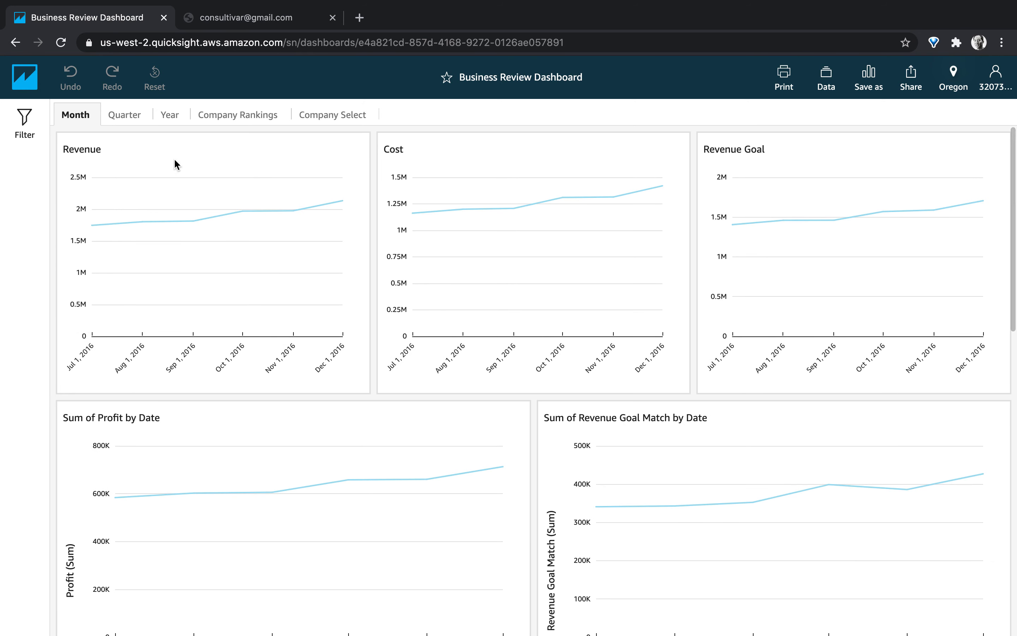
{"action": "left_click", "coordinate": [141, 122]}
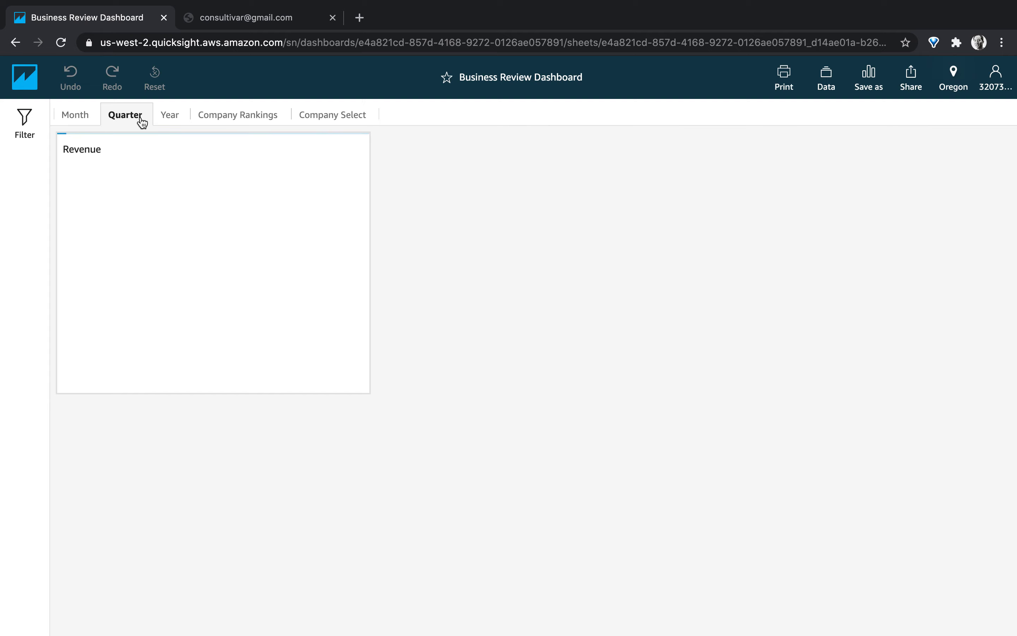
{"action": "left_click", "coordinate": [256, 118]}
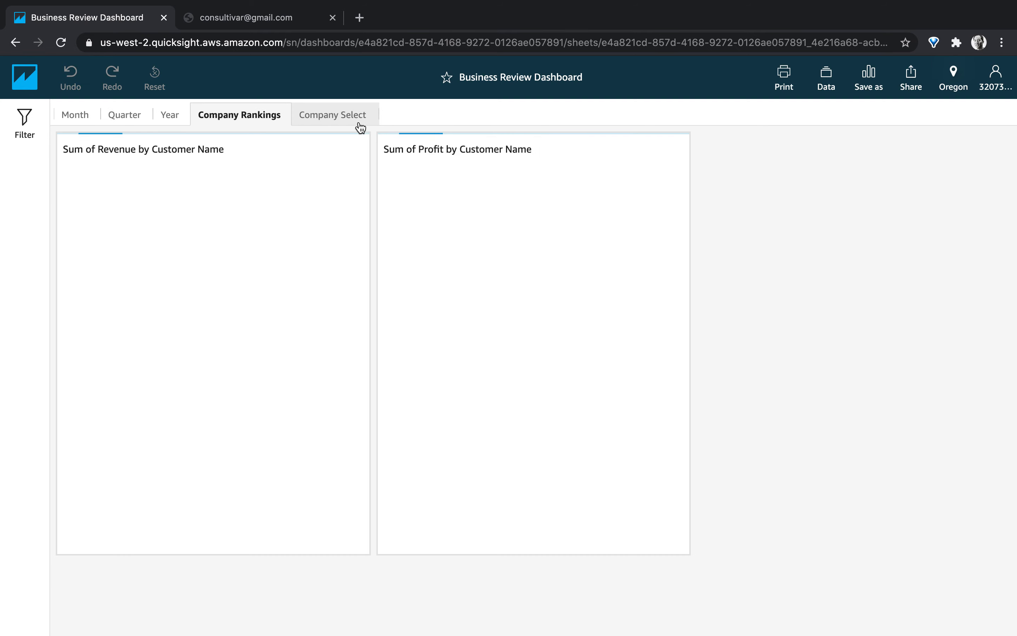
{"action": "left_click", "coordinate": [356, 121]}
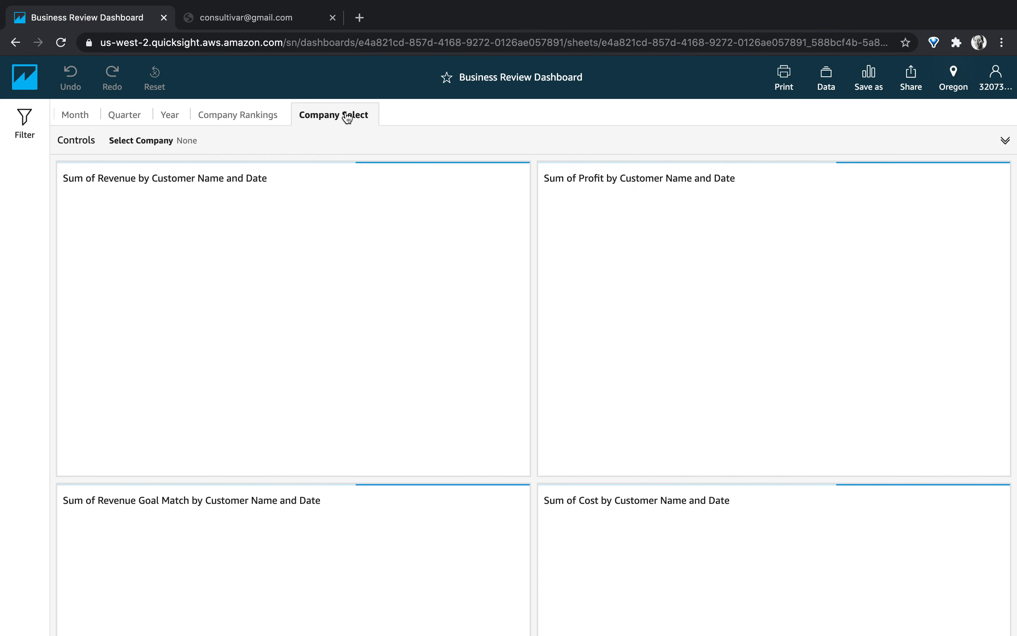
{"action": "left_click", "coordinate": [254, 109]}
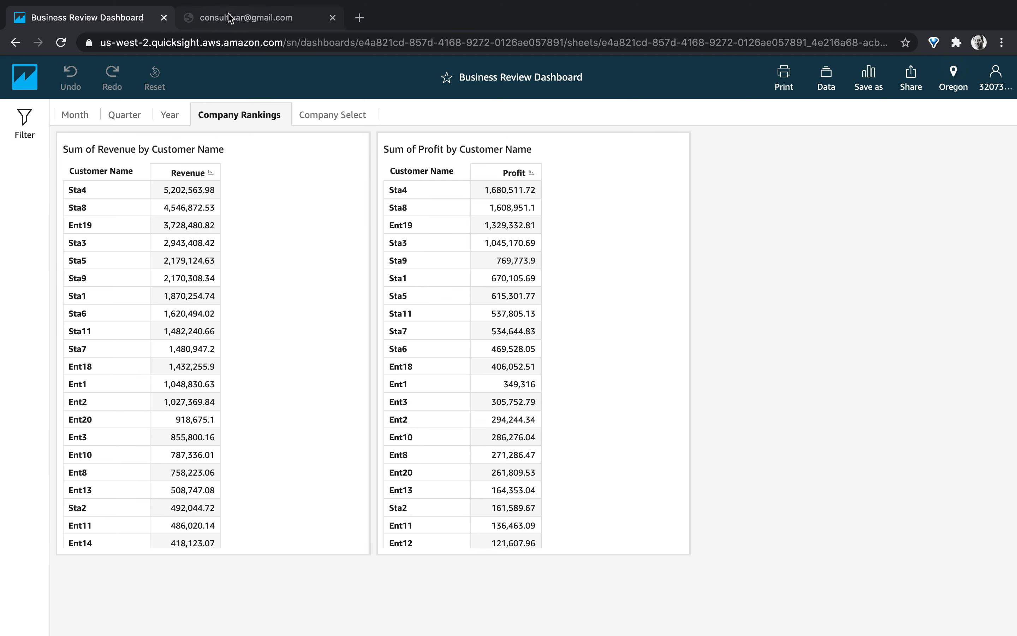
{"action": "left_click", "coordinate": [230, 17]}
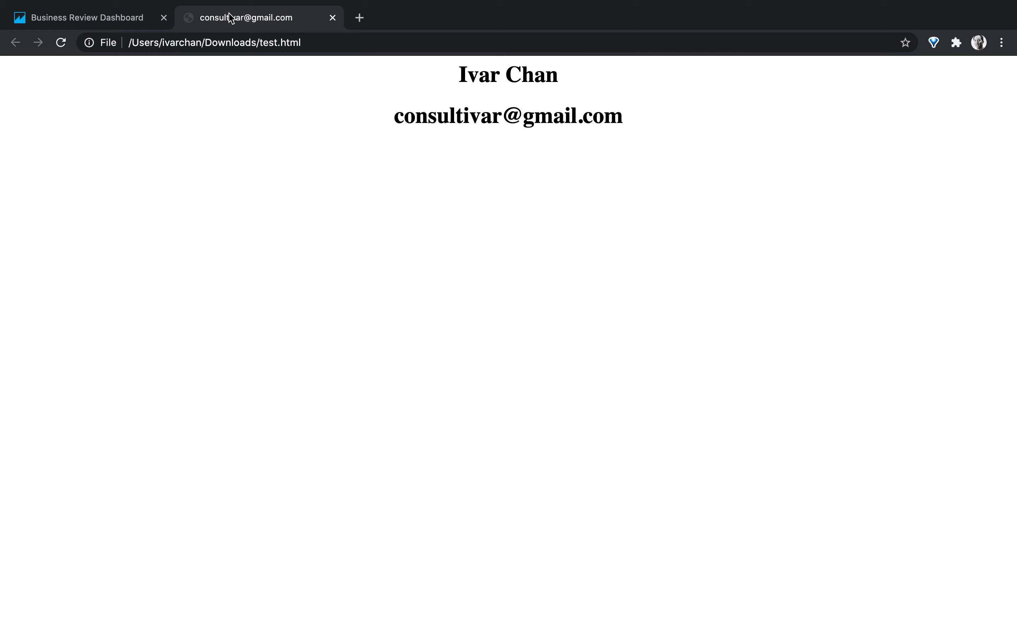